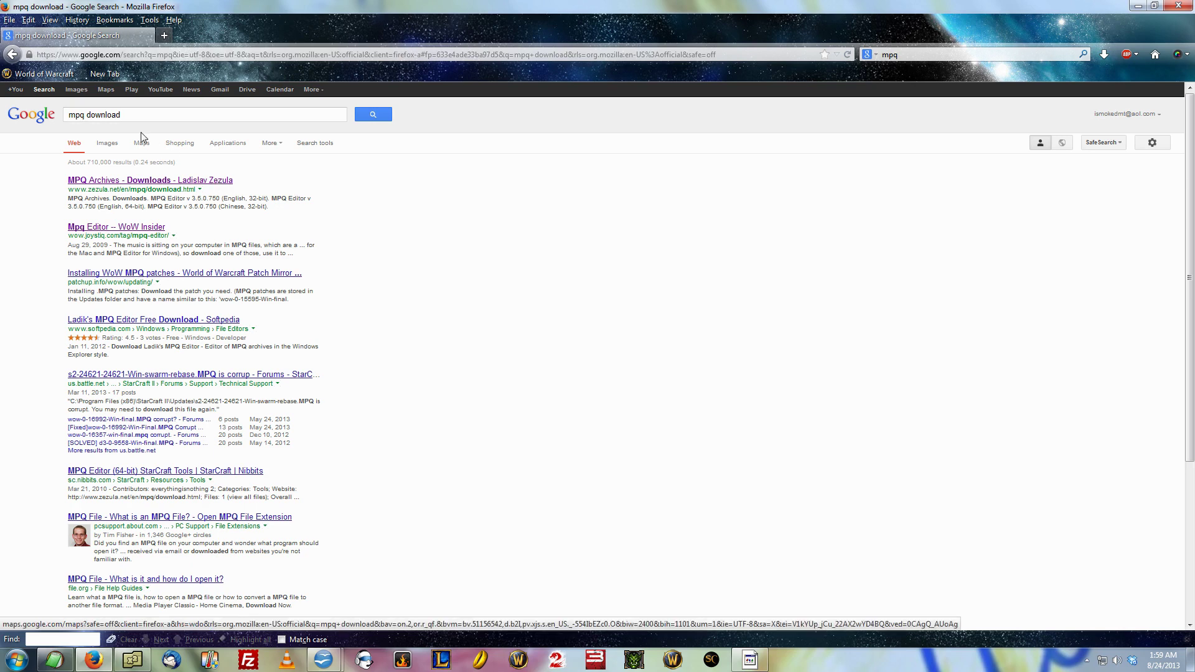
Step: Open the MPQ Archives downloads page from the search results and switch to the xplorer² file manager
{"action": "left_click", "coordinate": [151, 182]}
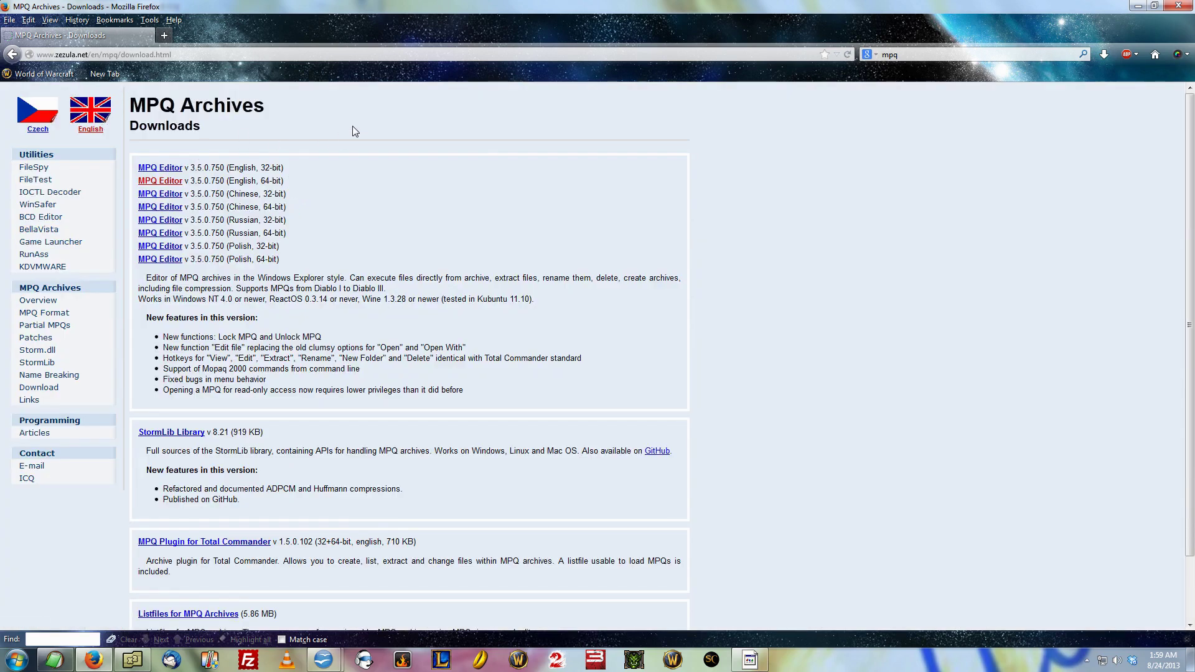
{"action": "key", "text": "alt+Tab"}
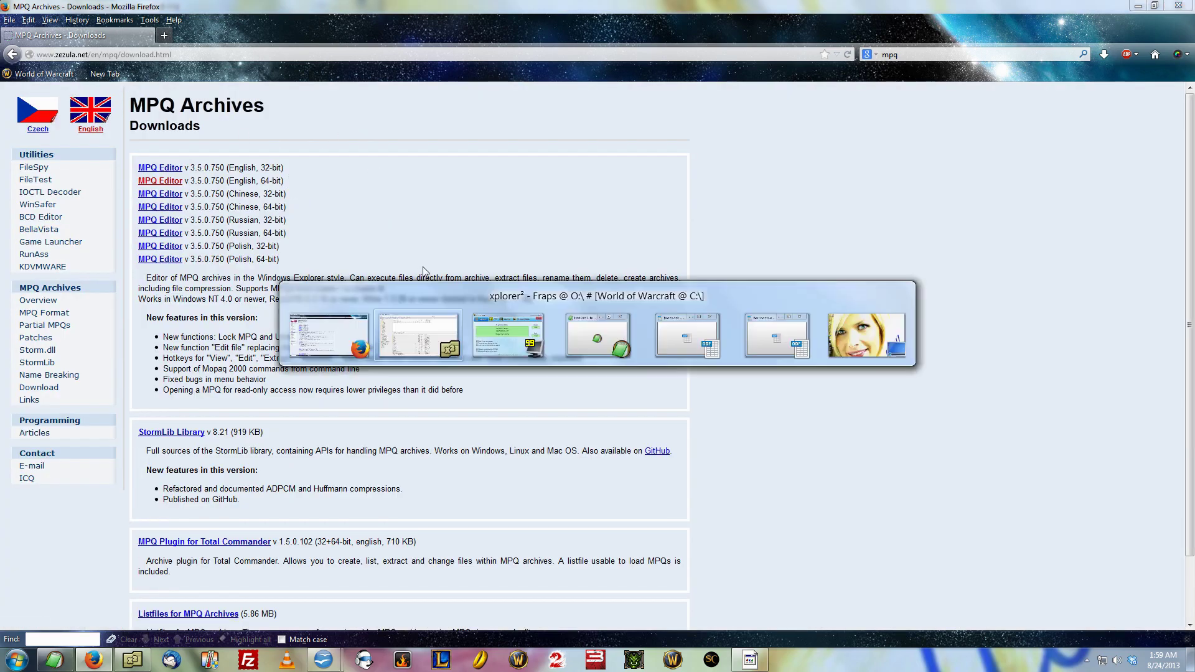
{"action": "left_click", "coordinate": [458, 319]}
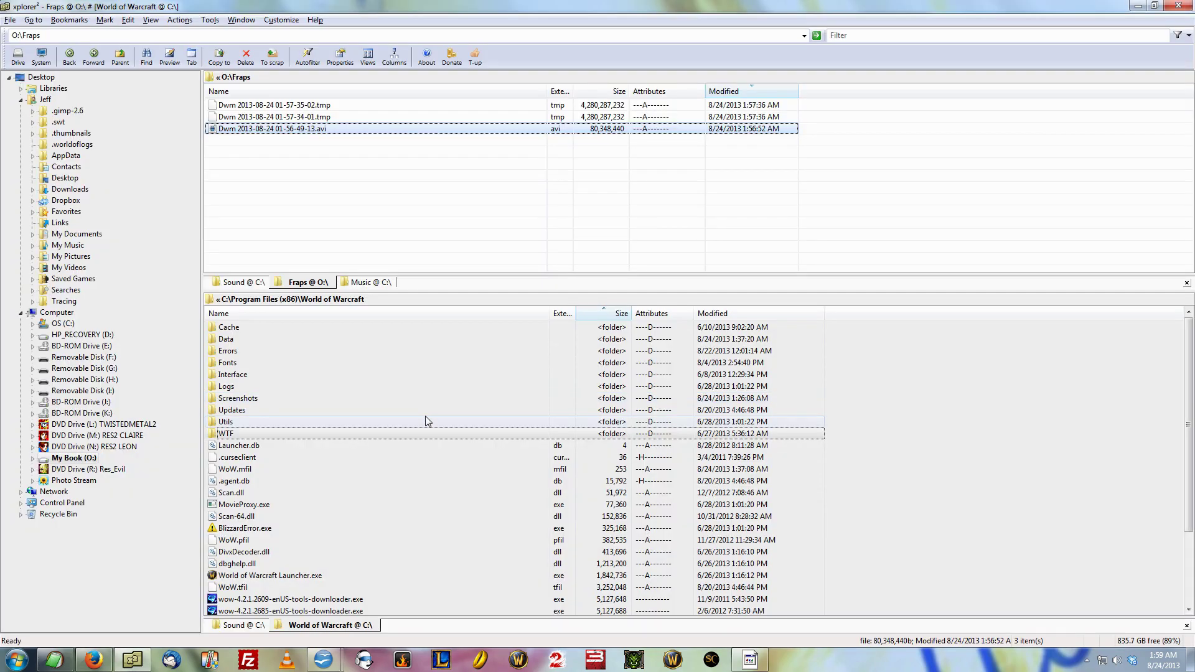
Step: Search the computer for "mpq" and launch MPQEditor.exe
{"action": "left_click", "coordinate": [30, 660]}
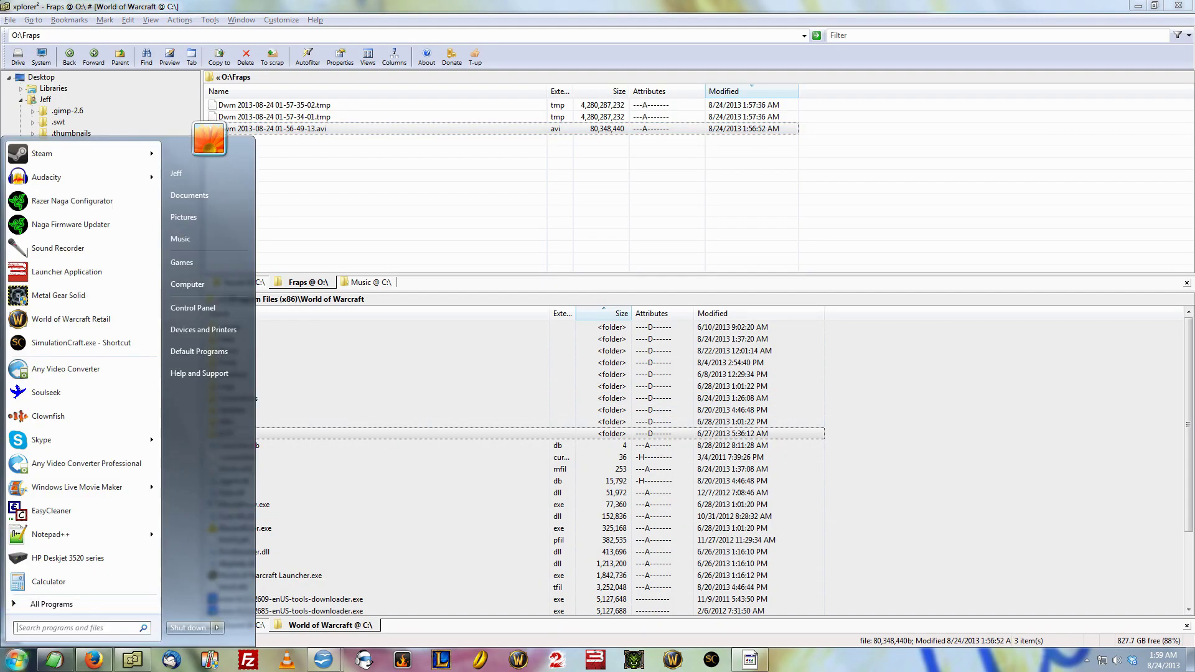
{"action": "type", "text": "m"}
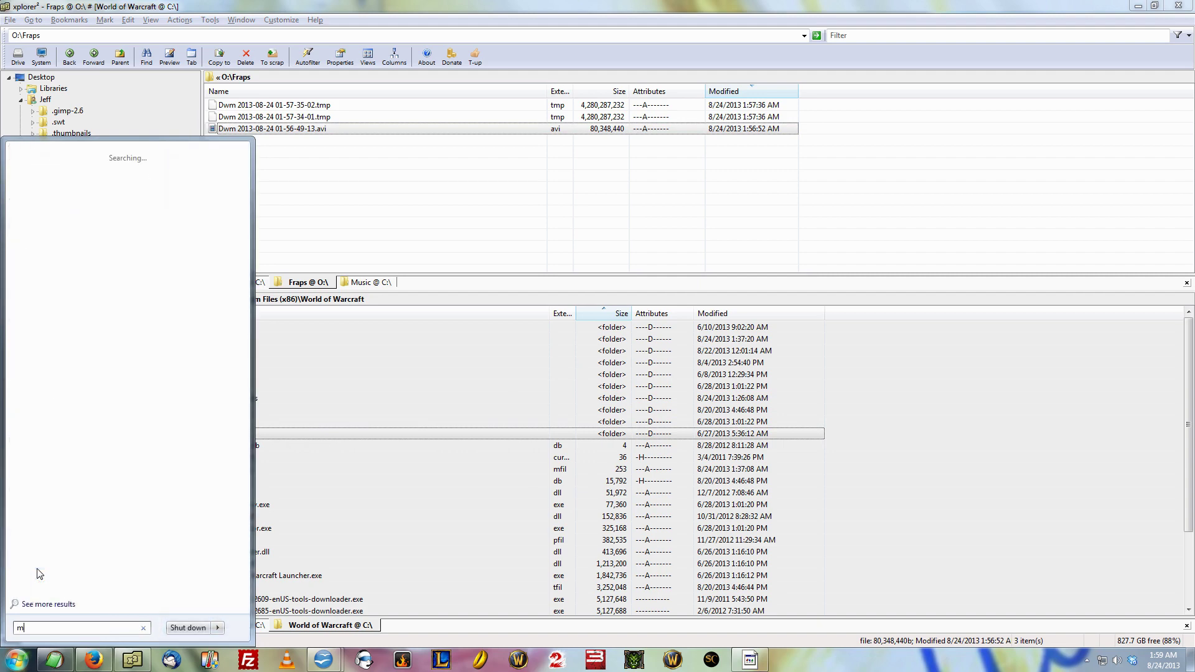
{"action": "type", "text": "pq"}
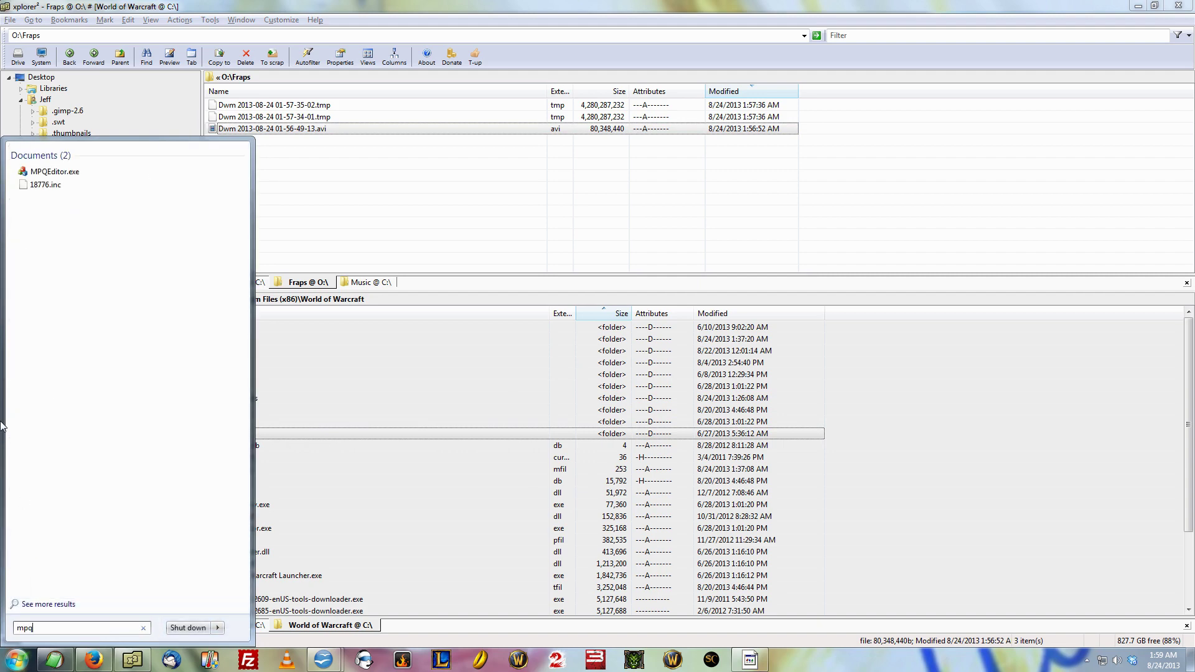
{"action": "left_click", "coordinate": [54, 173]}
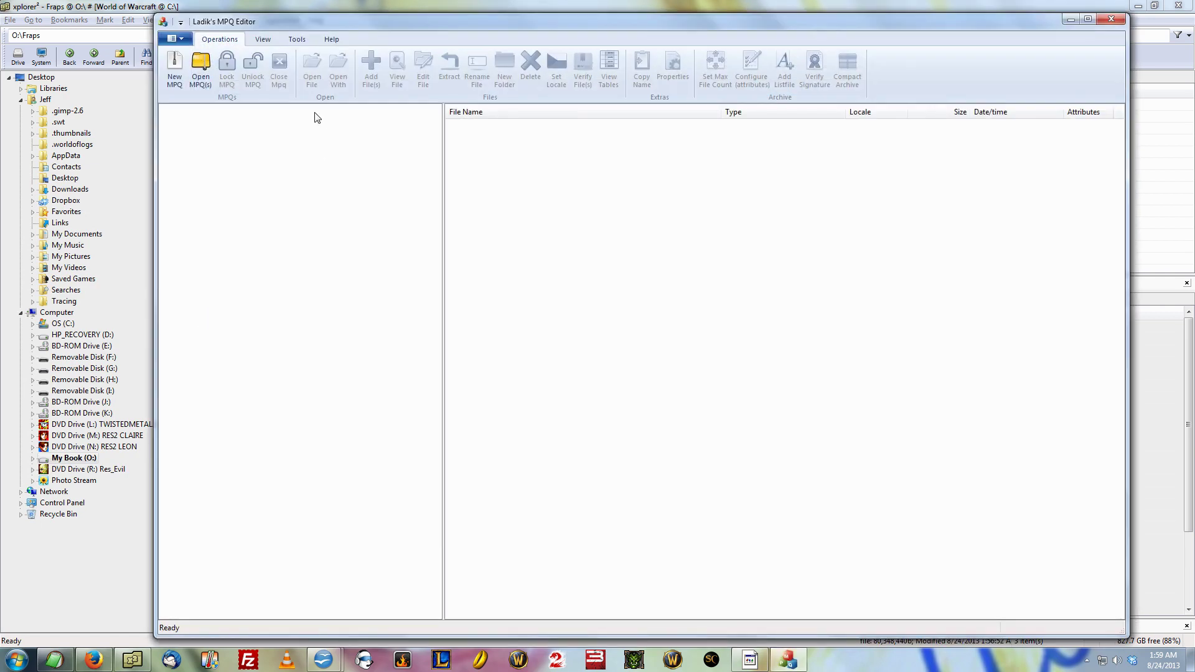
Step: Browse to Music in World of Warcraft's Data\Sound folder while opening an MPQ, cancel the dialog and close the MPQ editor
{"action": "left_click", "coordinate": [205, 70]}
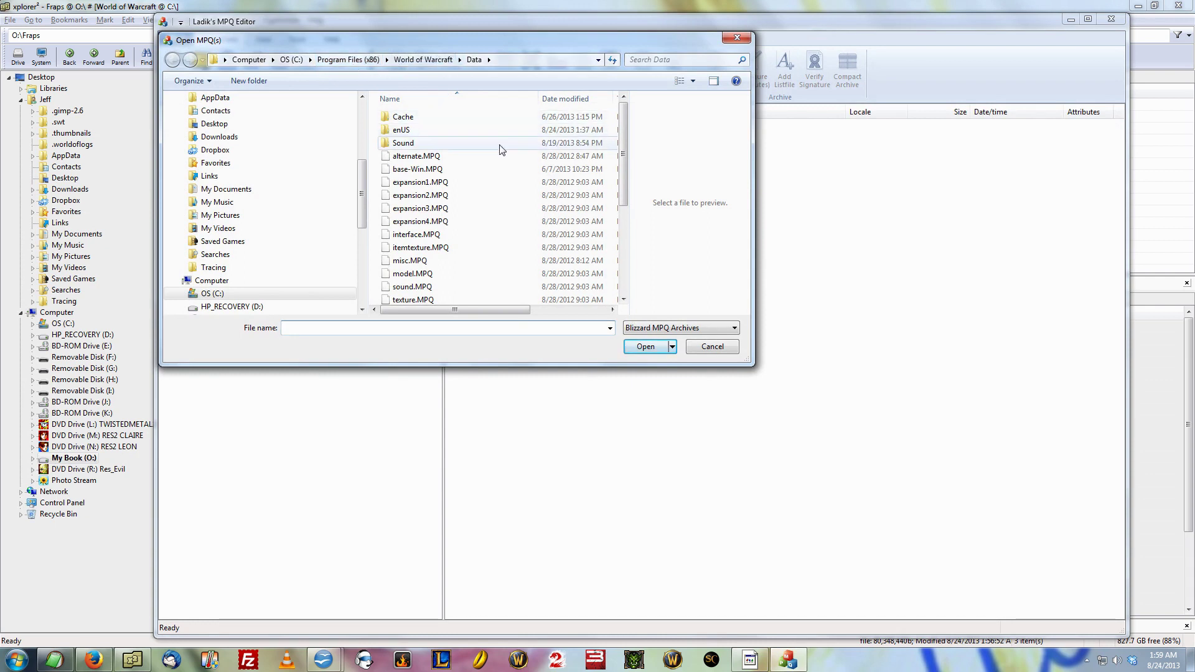
{"action": "left_click", "coordinate": [422, 146]}
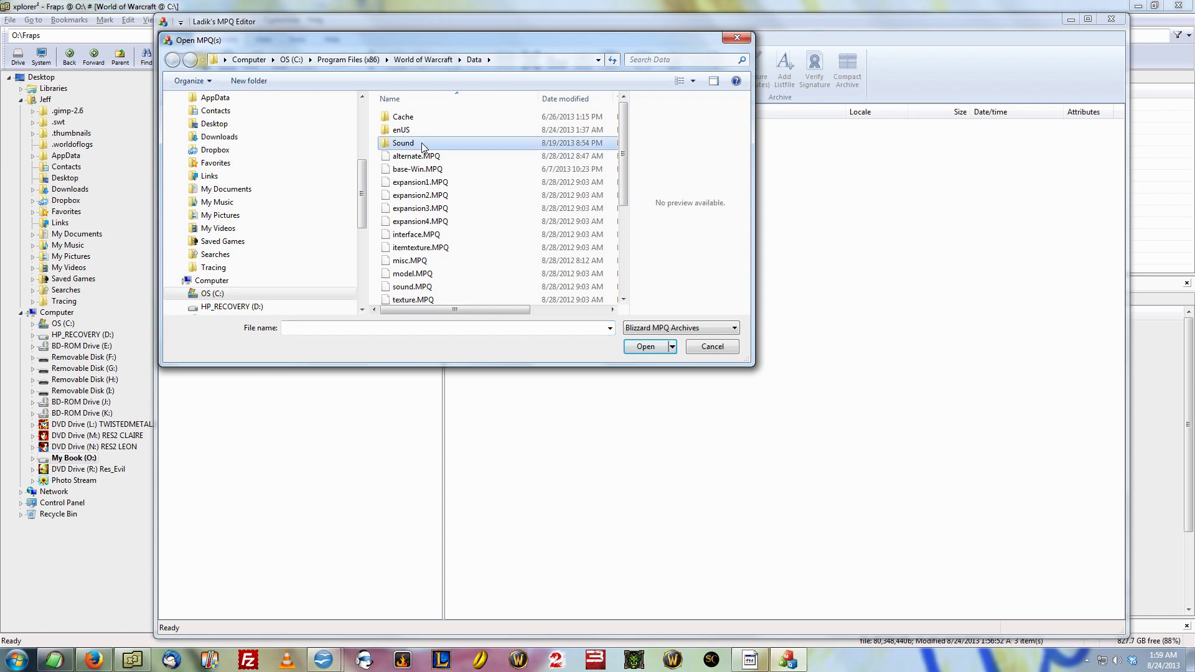
{"action": "double_click", "coordinate": [422, 145]}
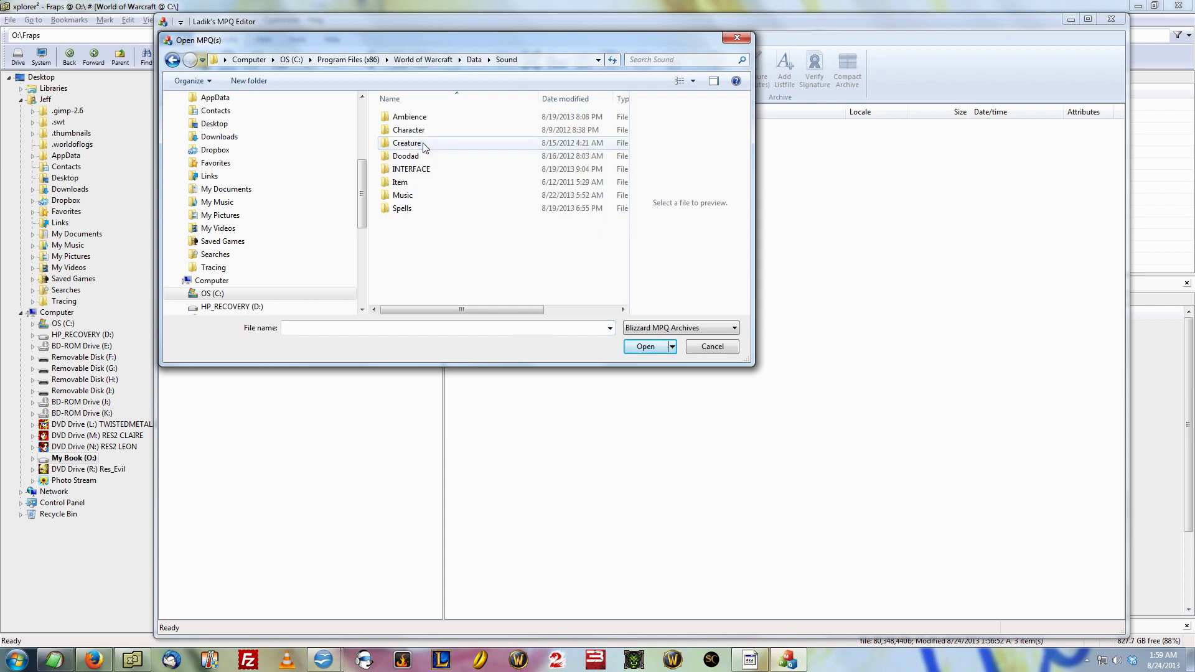
{"action": "left_click", "coordinate": [434, 194]}
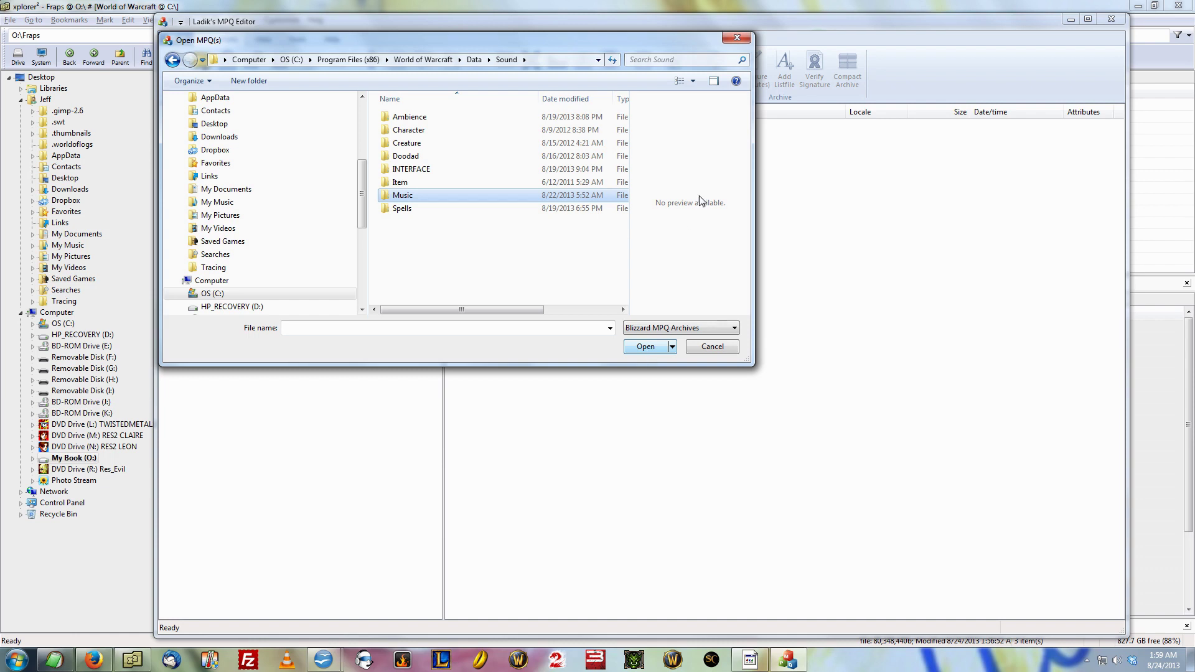
{"action": "left_click", "coordinate": [735, 38]}
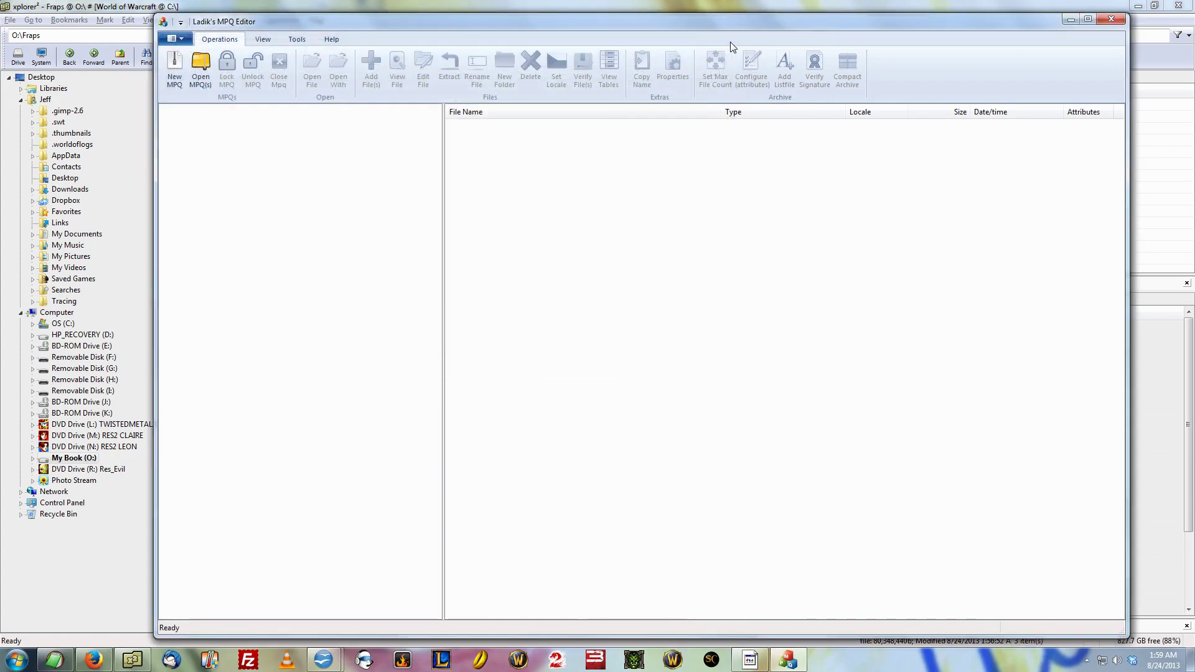
{"action": "left_click", "coordinate": [1109, 19]}
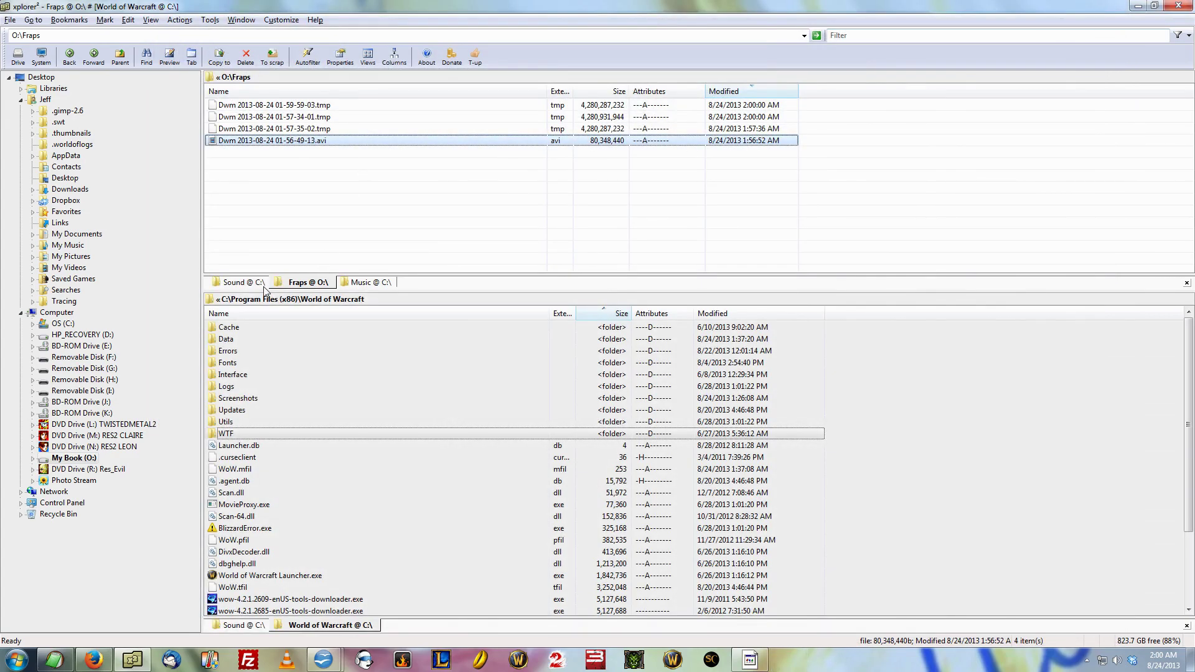
Step: Go to the extracted Wow sounds\Sound folder and open its Music\Pandaria subfolder in xplorer²
{"action": "left_click", "coordinate": [248, 283]}
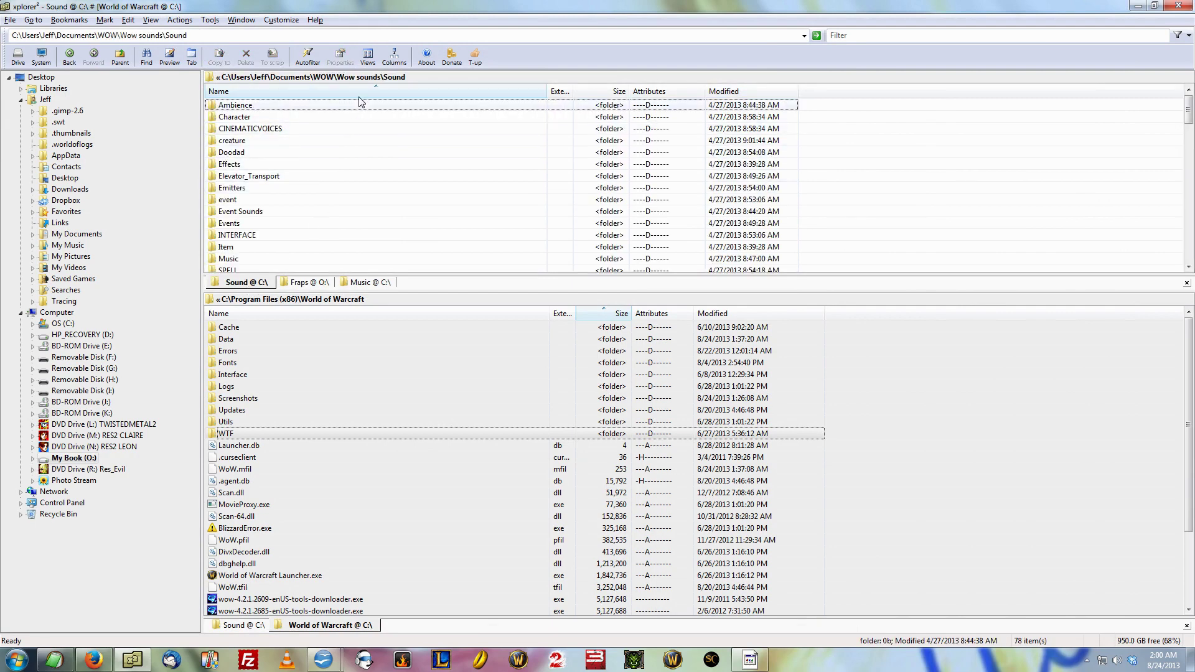
{"action": "left_click", "coordinate": [283, 224]}
{"action": "scroll", "coordinate": [280, 222], "scroll_direction": "down", "scroll_amount": 3}
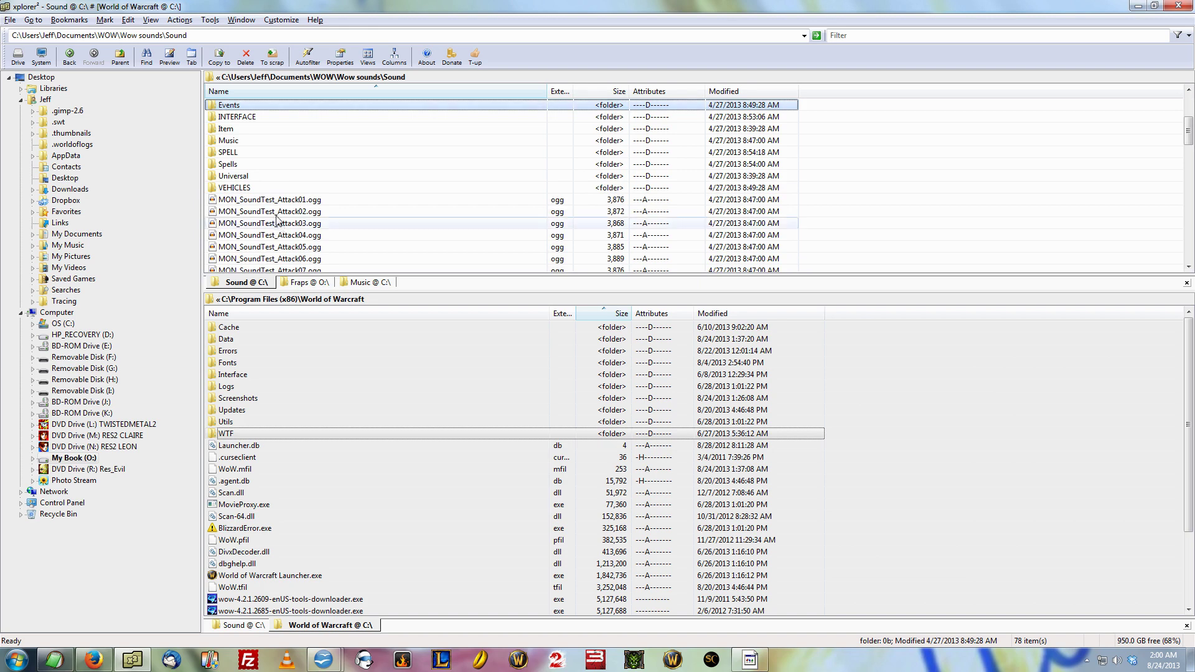
{"action": "double_click", "coordinate": [262, 144]}
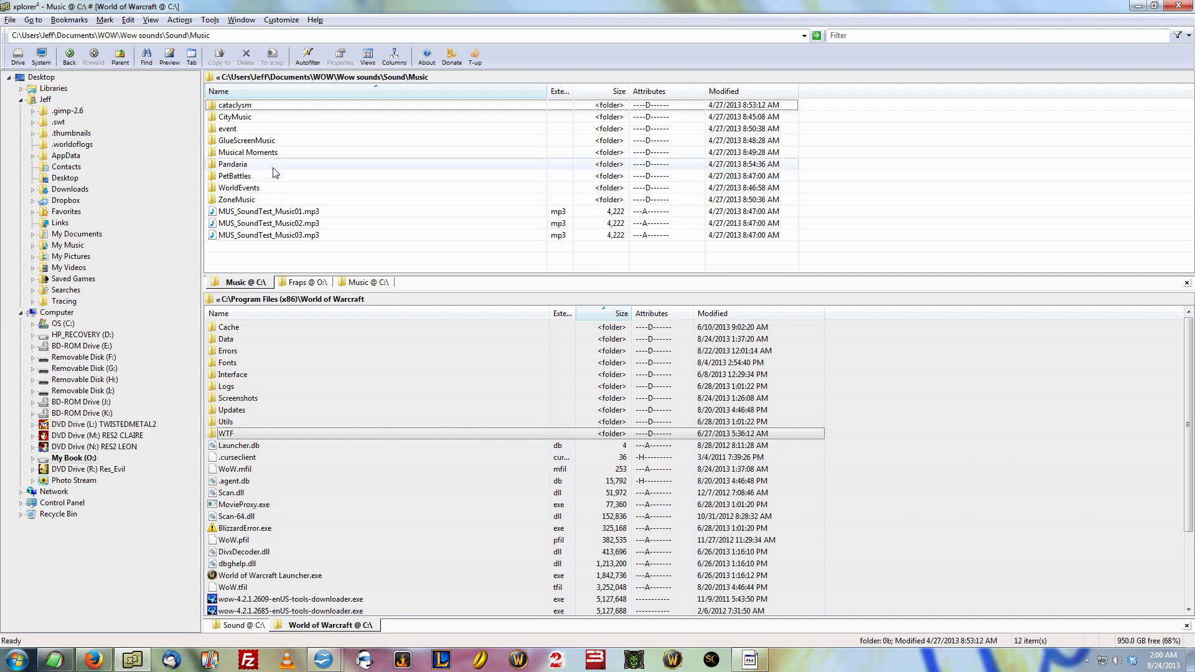
{"action": "double_click", "coordinate": [274, 168]}
Step: Play MUS_50_AugustCelestials_Hero_01.mp3 from the extracted Pandaria folder and close the player, leaving the file name unedited
{"action": "left_click", "coordinate": [290, 163]}
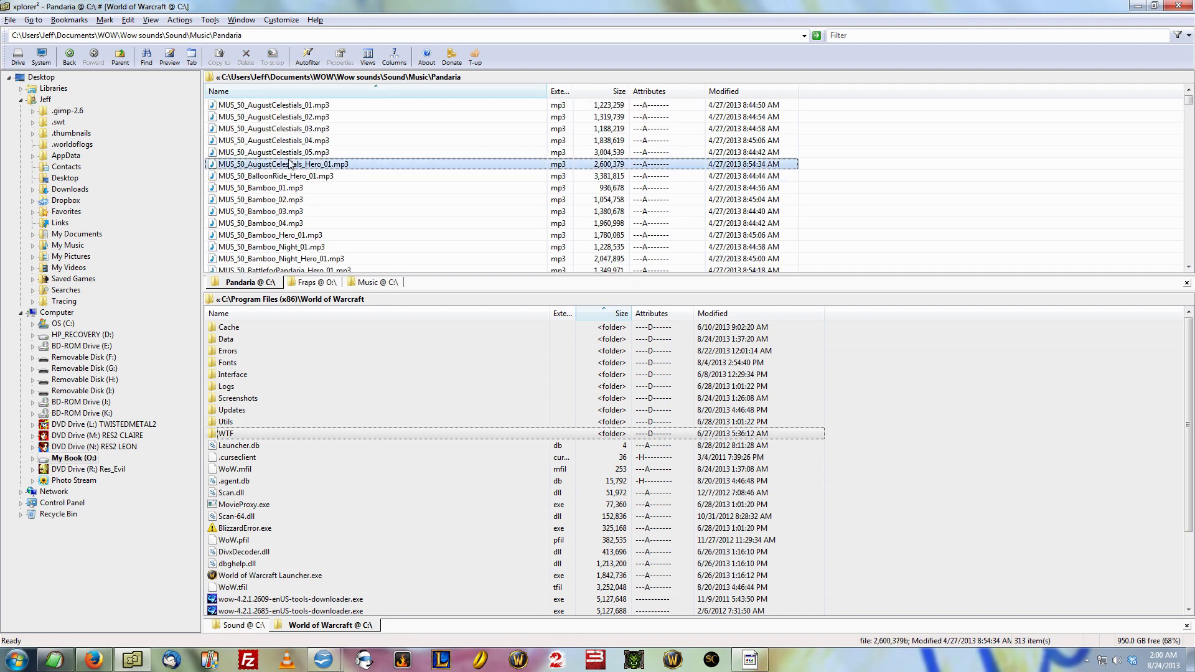
{"action": "double_click", "coordinate": [289, 164]}
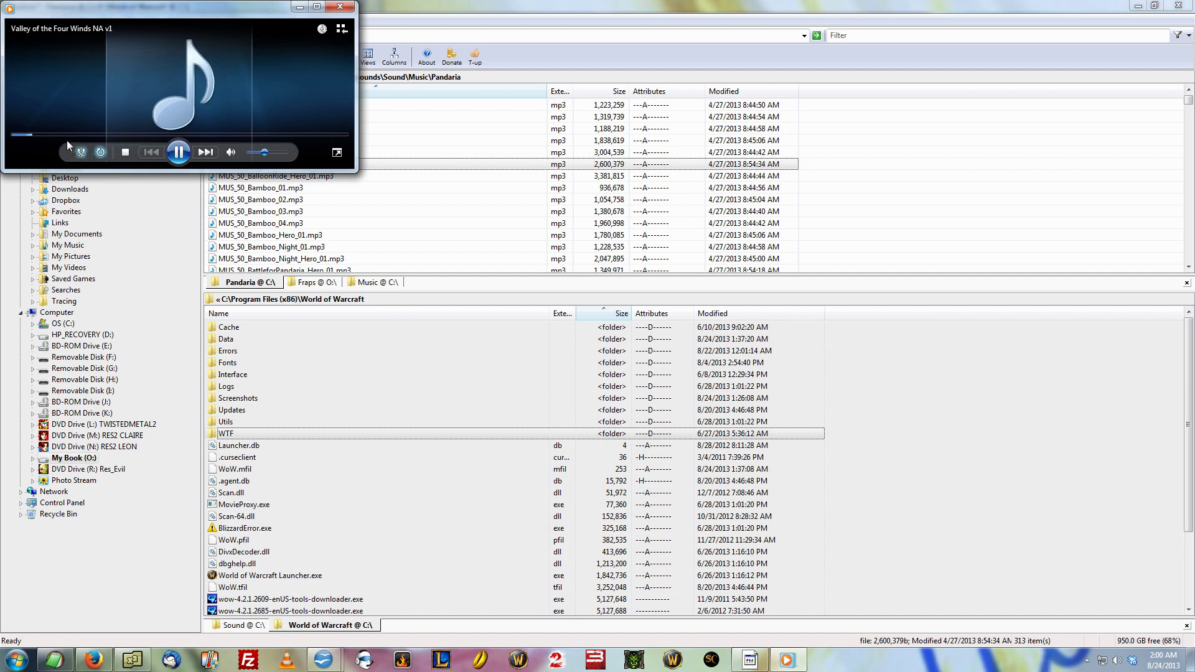
{"action": "left_click", "coordinate": [340, 7]}
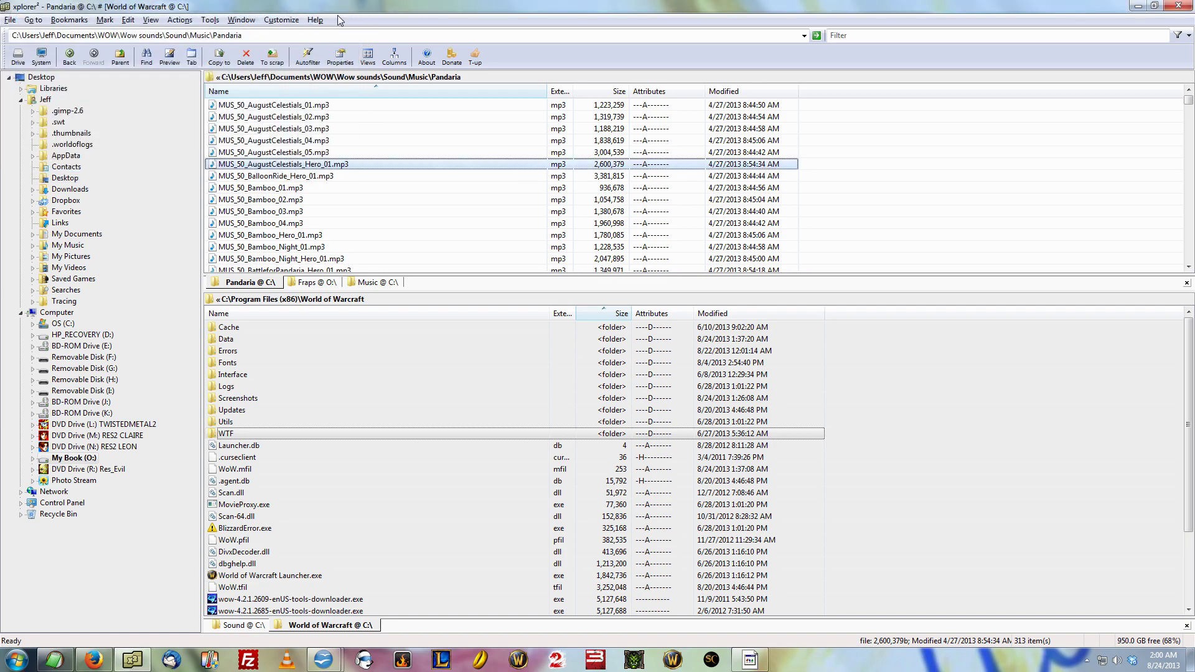
{"action": "left_click", "coordinate": [262, 165]}
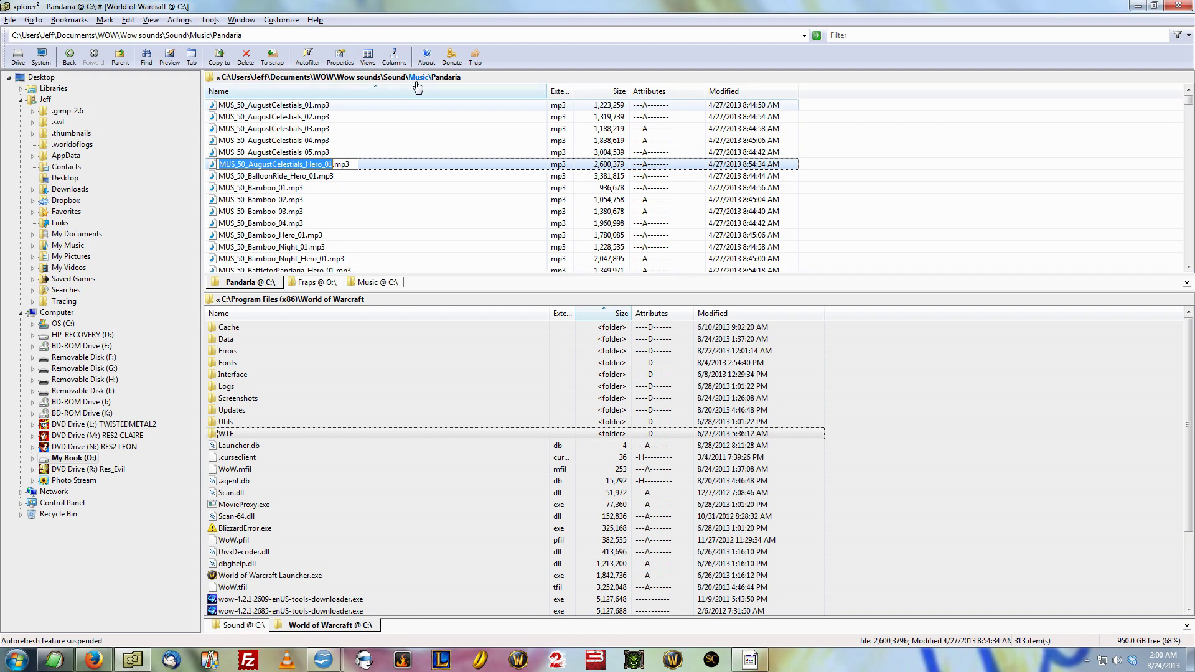
{"action": "left_click", "coordinate": [331, 301]}
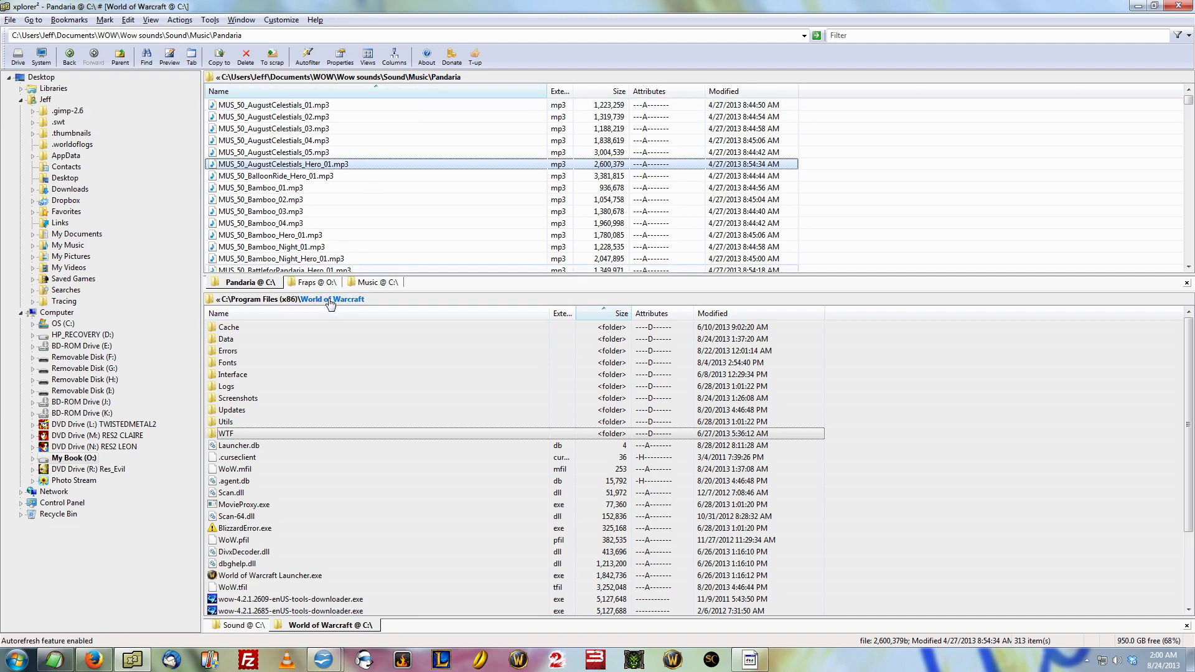
Step: Open the World of Warcraft installation's Data\Sound\Music folder in the other file pane
{"action": "left_click", "coordinate": [241, 343]}
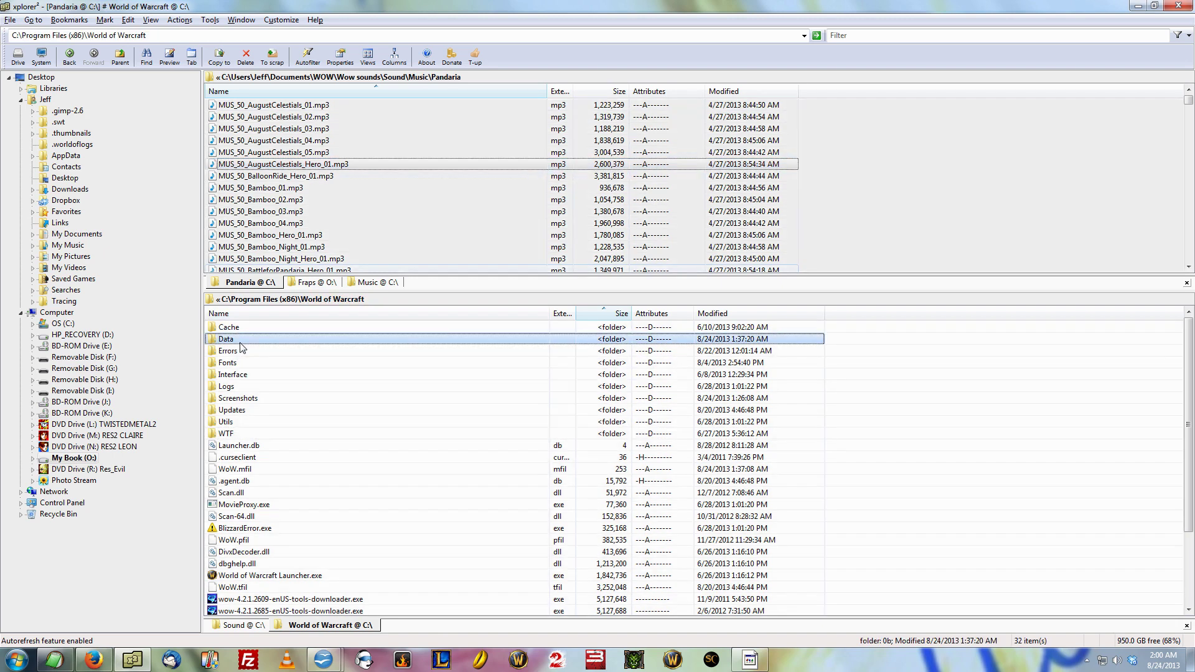
{"action": "double_click", "coordinate": [241, 343]}
{"action": "left_click", "coordinate": [266, 352]}
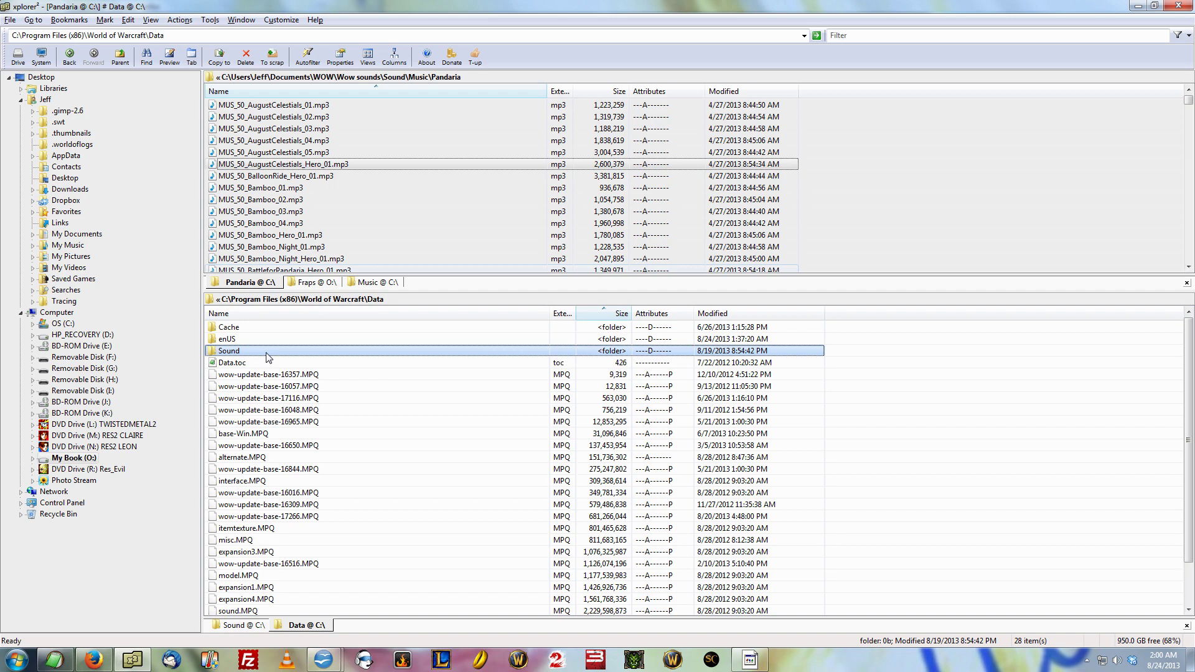
{"action": "double_click", "coordinate": [267, 352]}
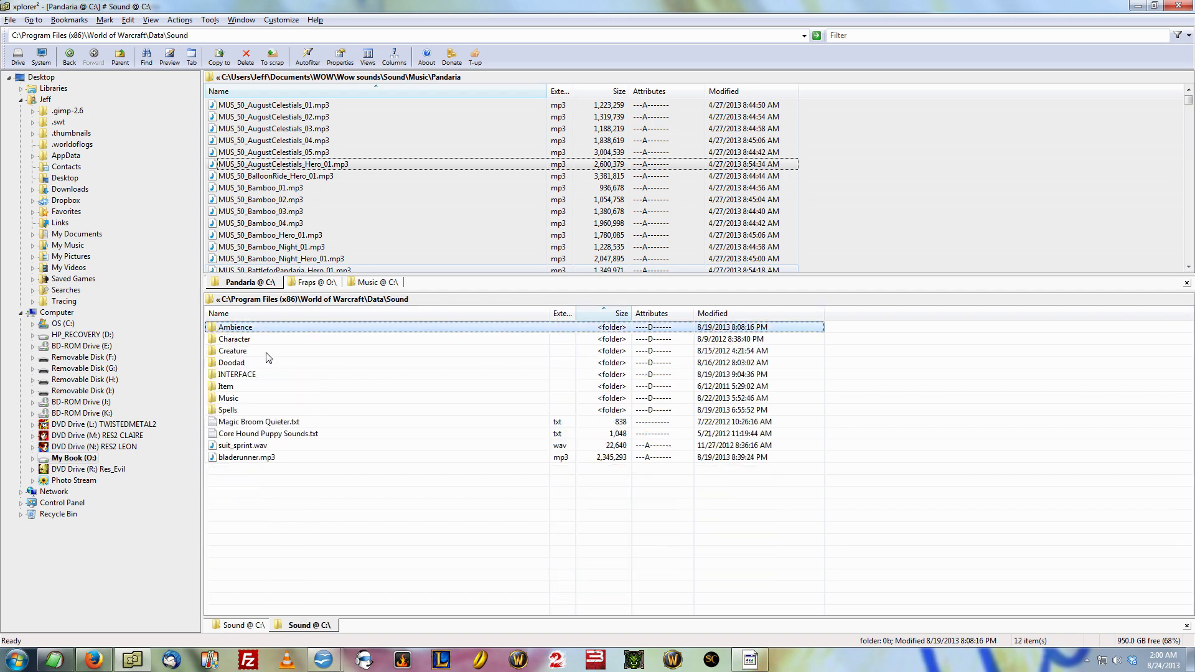
{"action": "left_click", "coordinate": [248, 399]}
{"action": "double_click", "coordinate": [248, 405]}
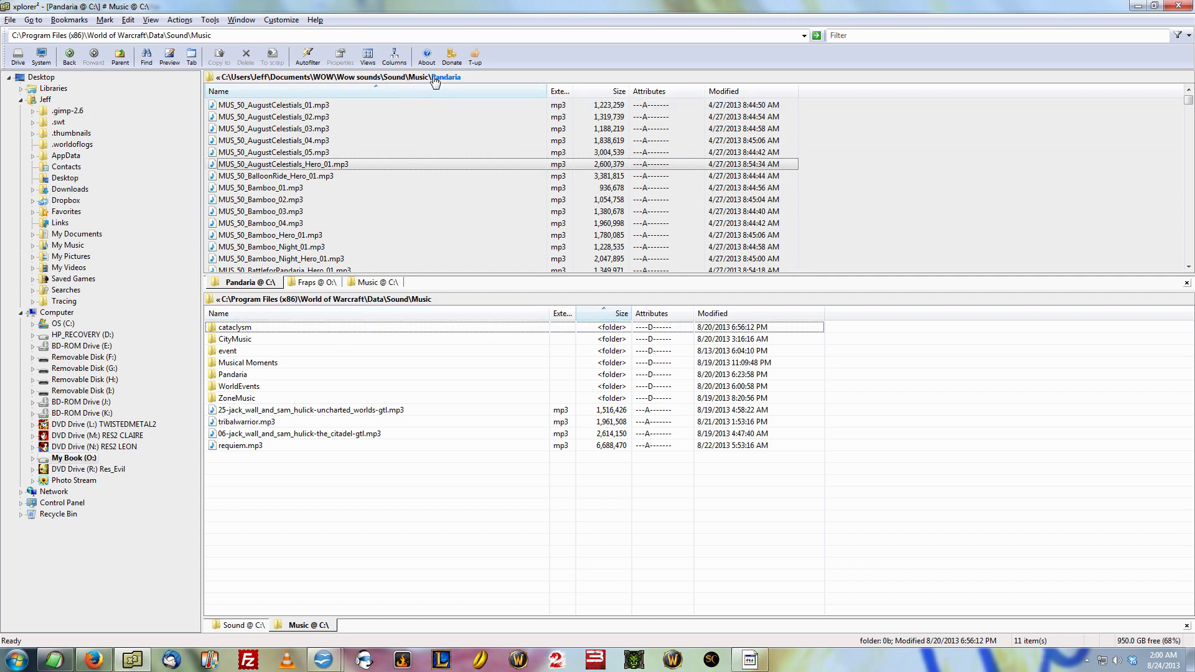
{"action": "left_click", "coordinate": [279, 168]}
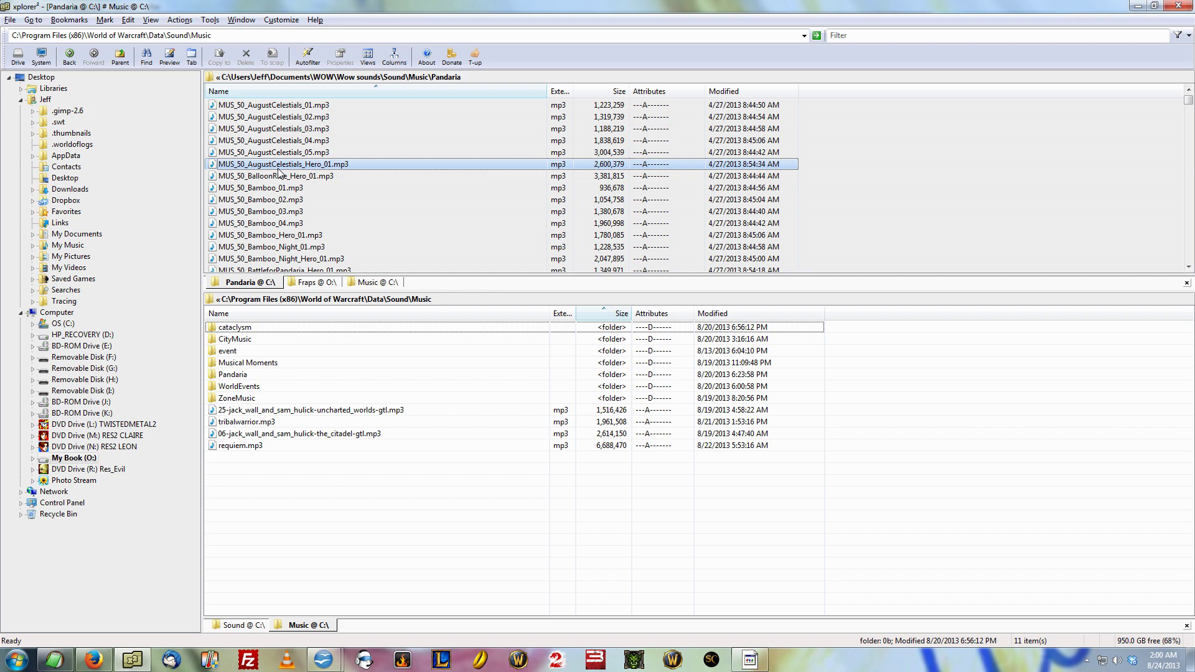
{"action": "left_click", "coordinate": [279, 168]}
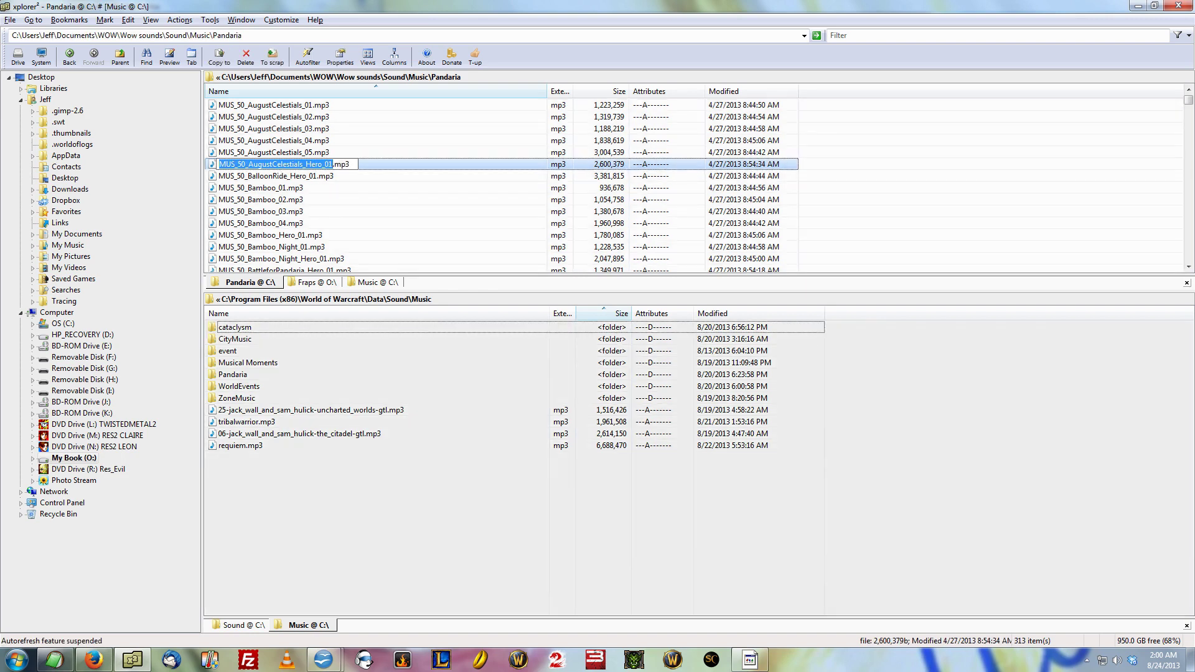
{"action": "key", "text": "Escape"}
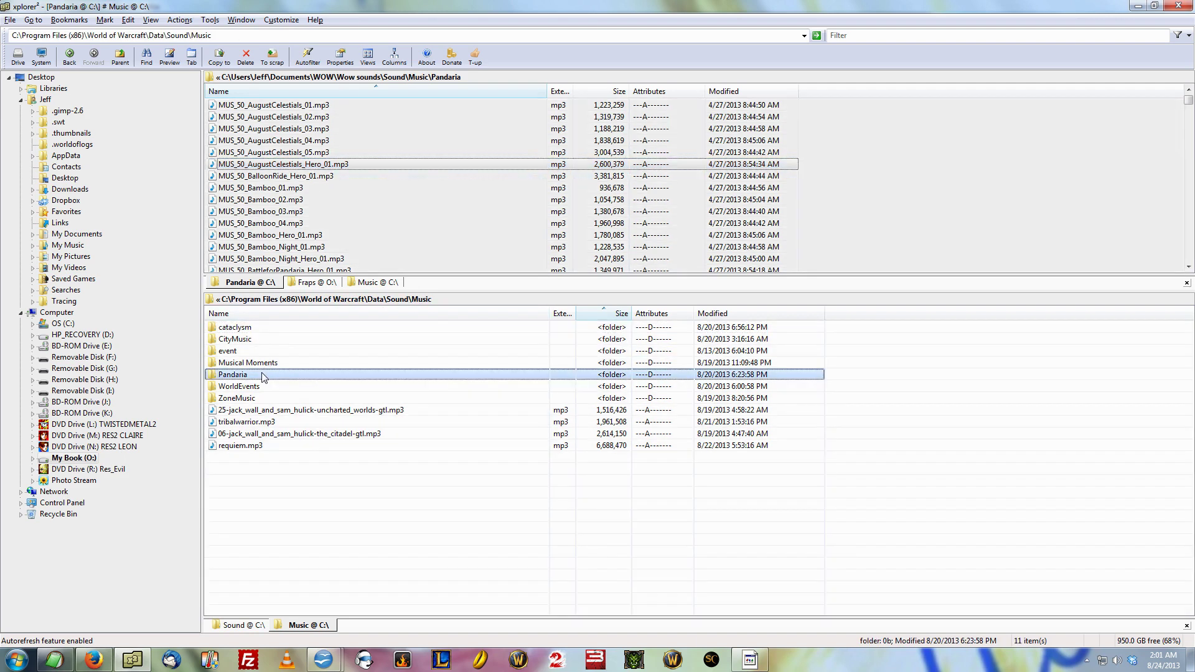
Step: Open the Pandaria folder inside the game's Data\Sound\Music folder and view the paste options without pasting
{"action": "double_click", "coordinate": [265, 375]}
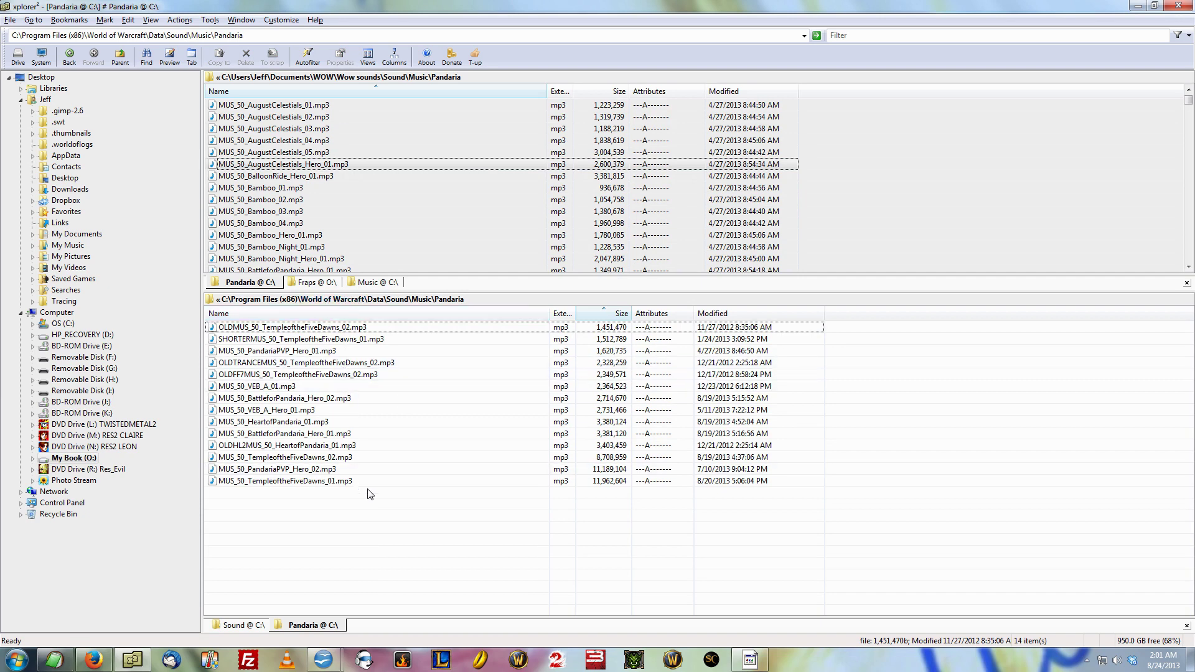
{"action": "right_click", "coordinate": [330, 516]}
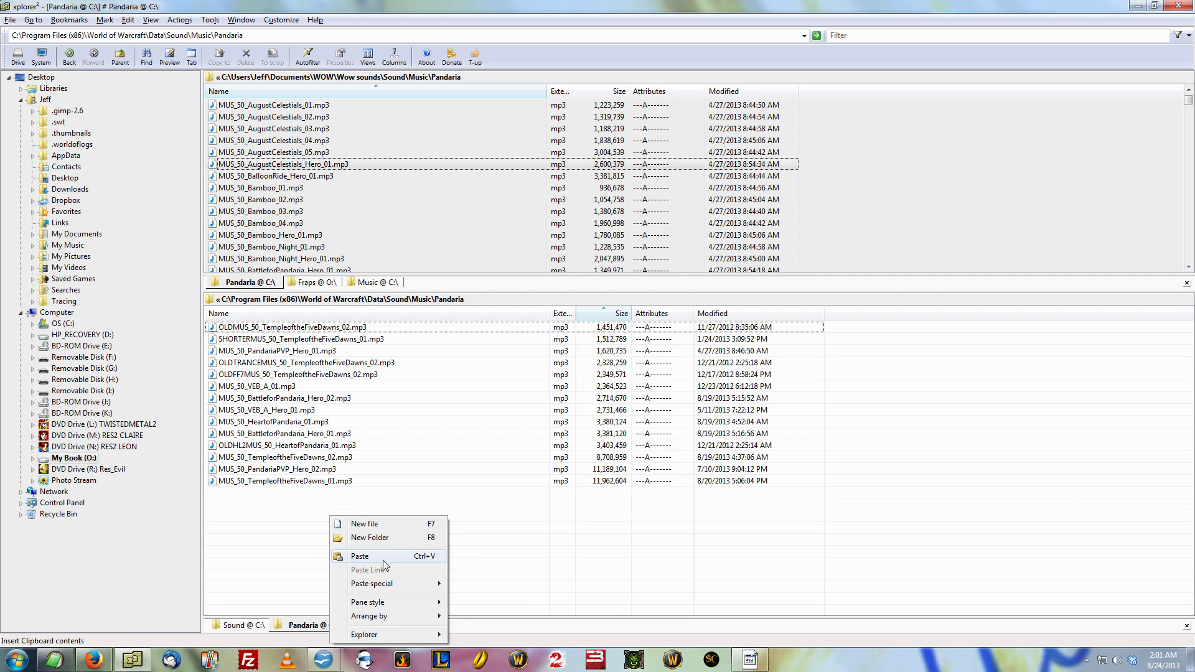
{"action": "left_click", "coordinate": [285, 519]}
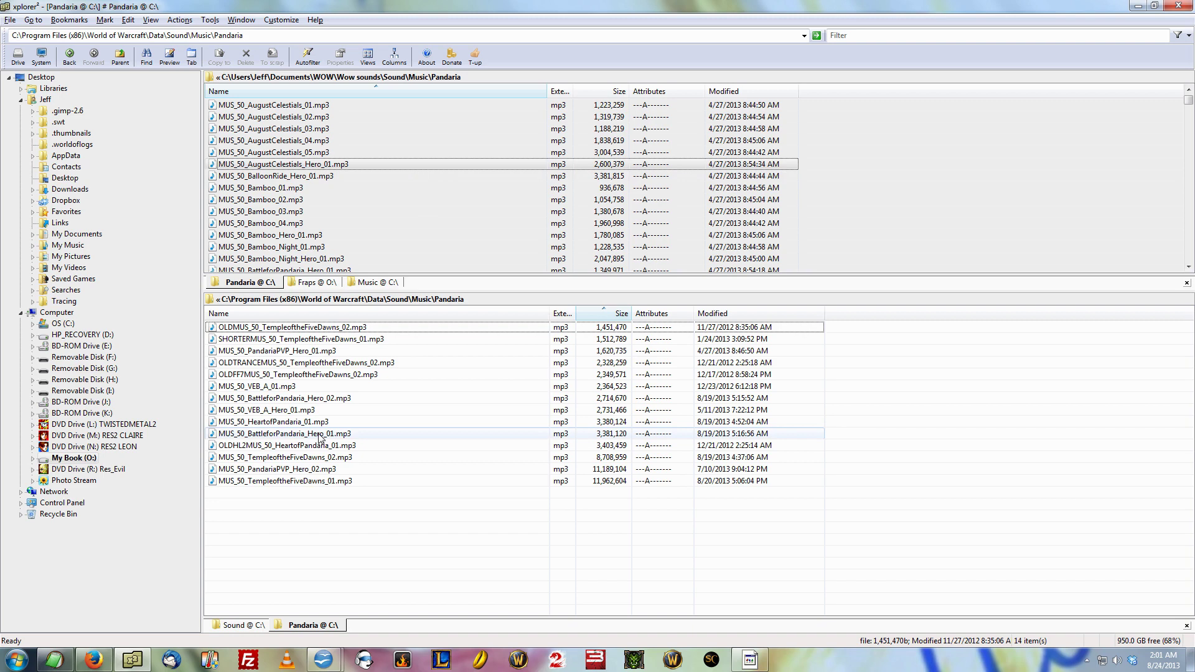
{"action": "left_click", "coordinate": [336, 327]}
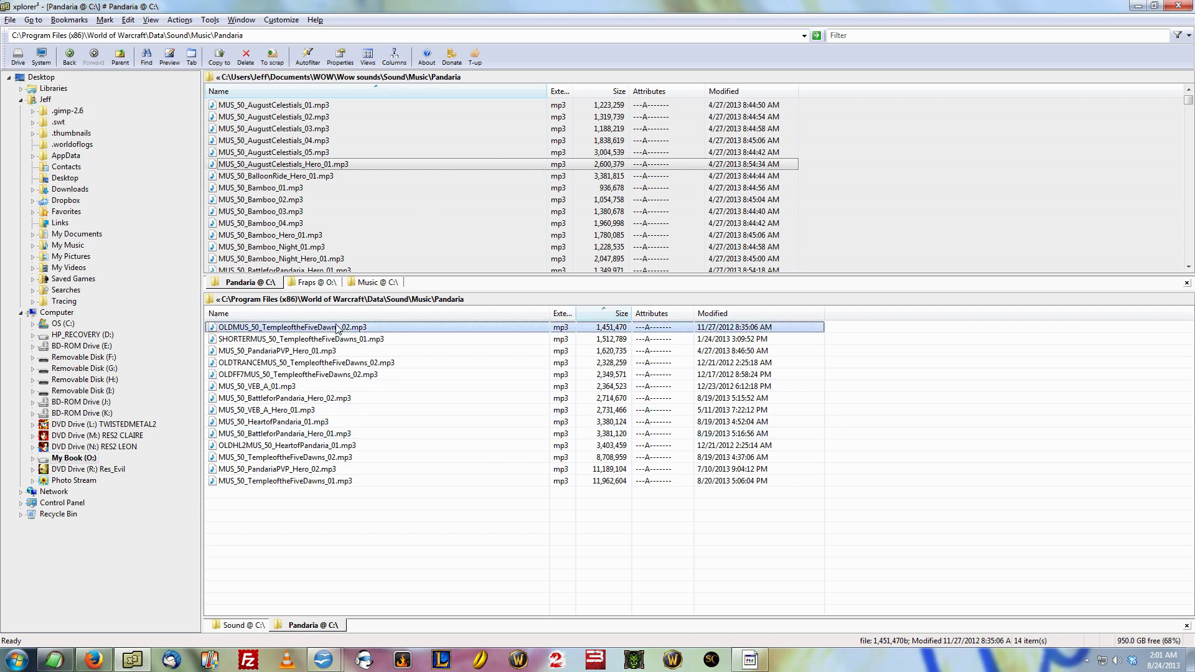
{"action": "left_click", "coordinate": [323, 166]}
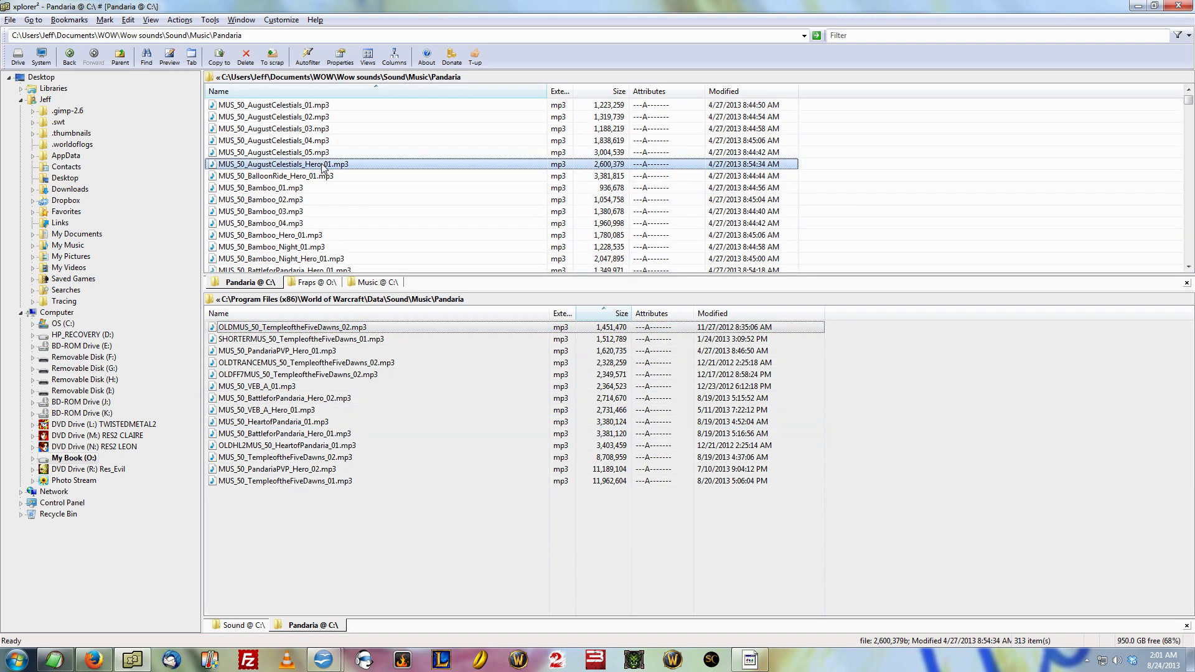
{"action": "left_click", "coordinate": [318, 374]}
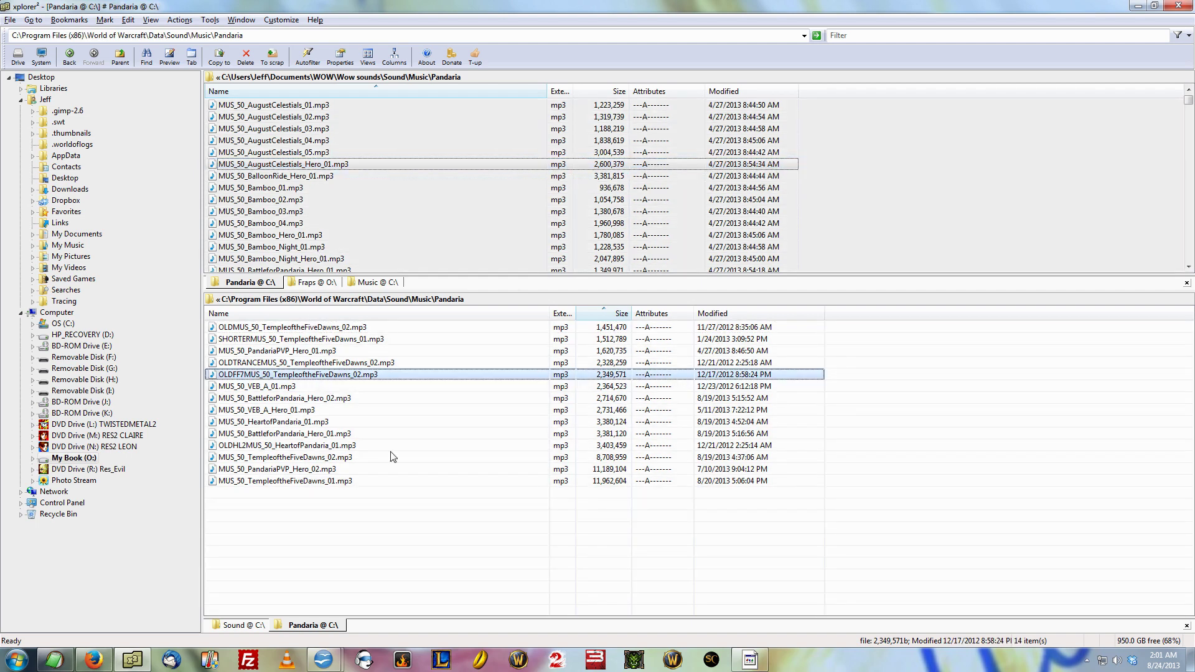
{"action": "left_click", "coordinate": [366, 545]}
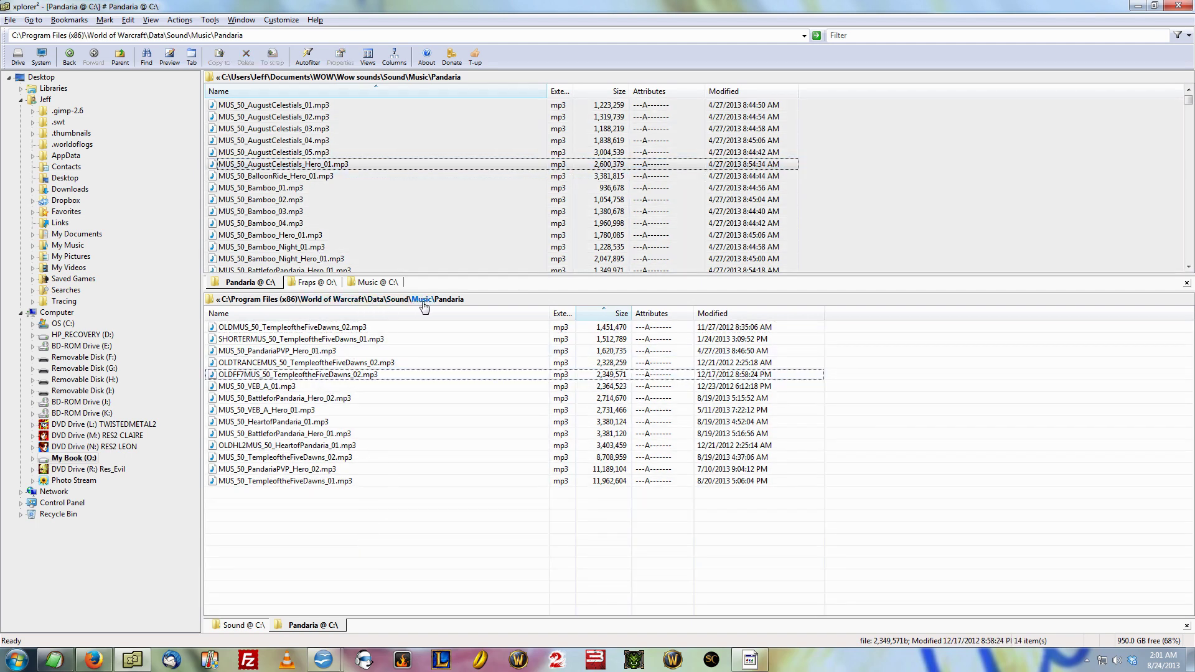
Step: Preview MUS_50_PandariaPVP_Hero_01.mp3 from the game's Pandaria folder, skipping ahead in the track before closing the player
{"action": "left_click", "coordinate": [293, 445]}
{"action": "left_click", "coordinate": [291, 422]}
{"action": "left_click", "coordinate": [296, 398]}
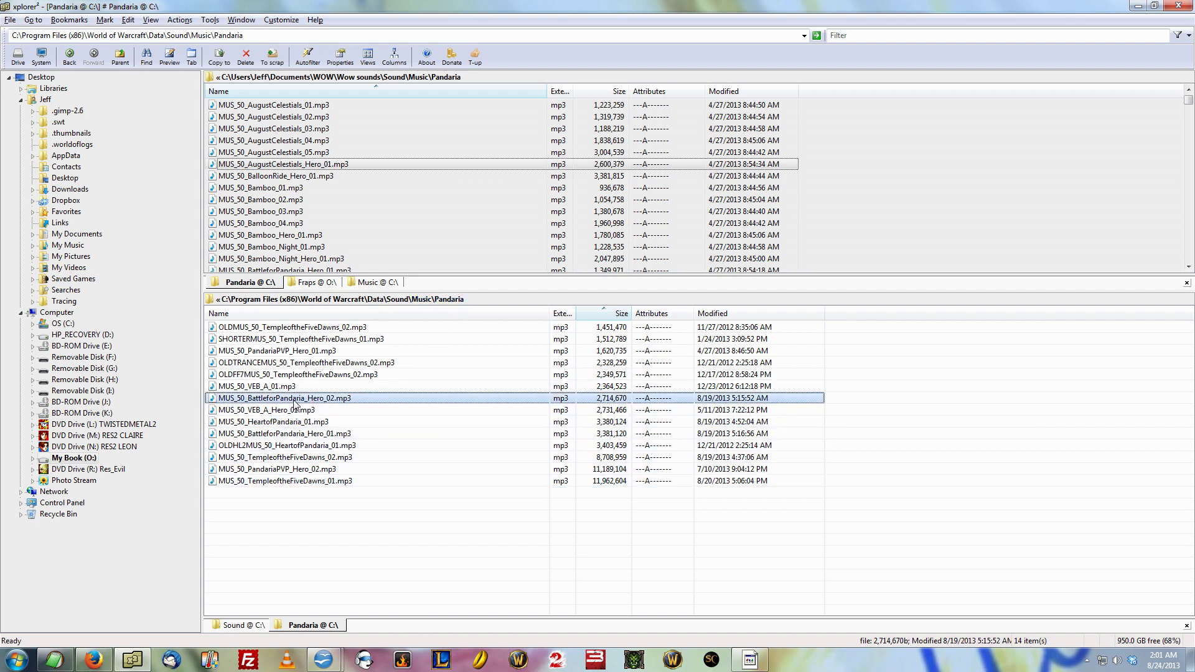
{"action": "left_click", "coordinate": [299, 375]}
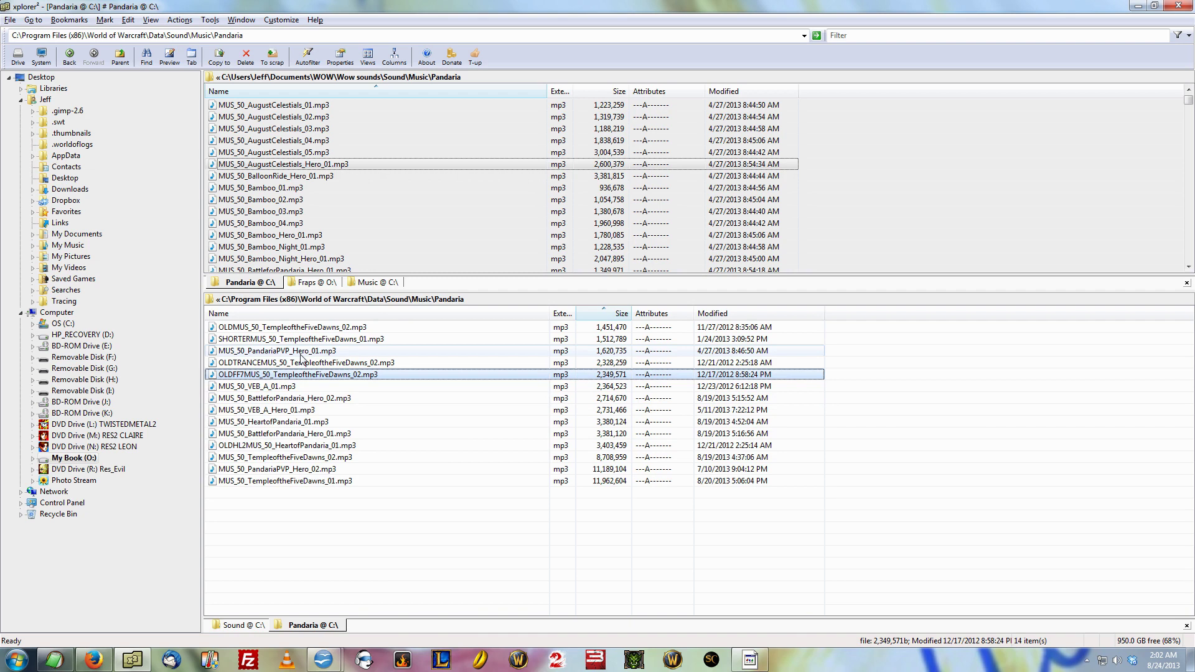
{"action": "double_click", "coordinate": [301, 353]}
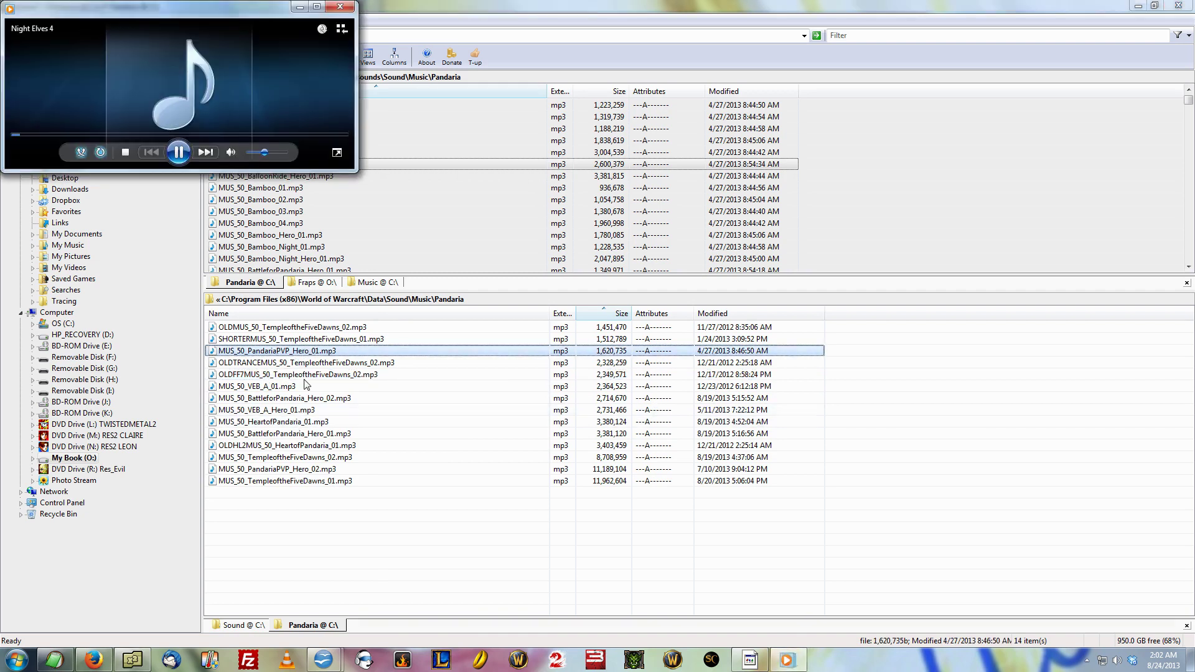
{"action": "left_click", "coordinate": [104, 134]}
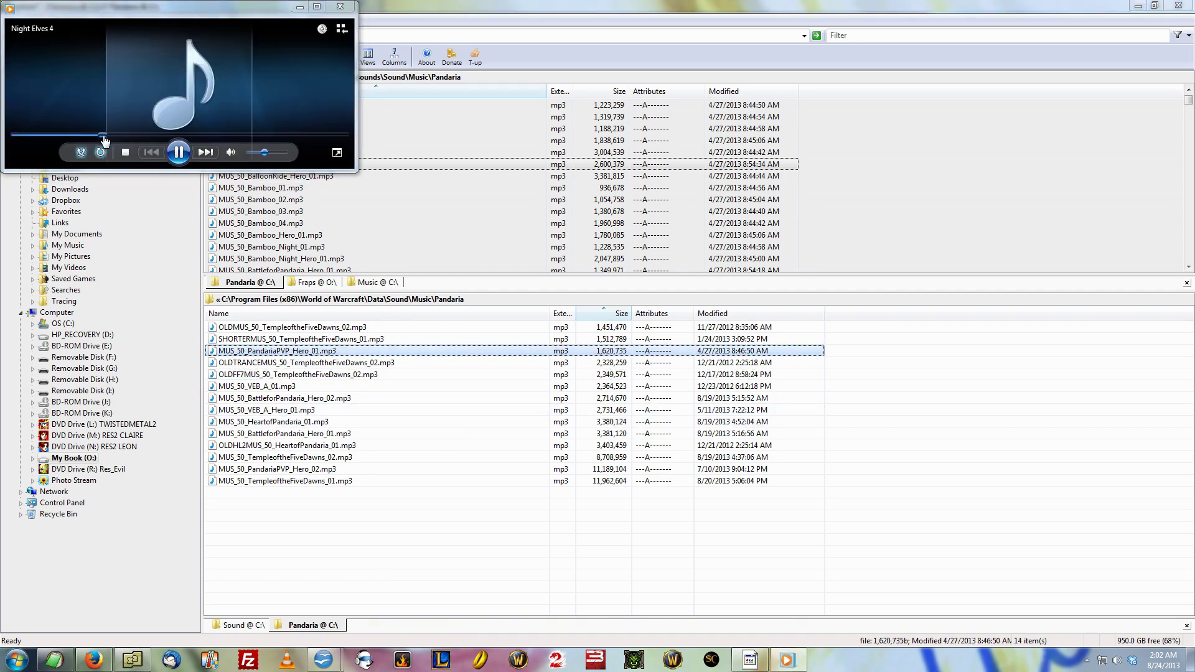
{"action": "left_click", "coordinate": [339, 7]}
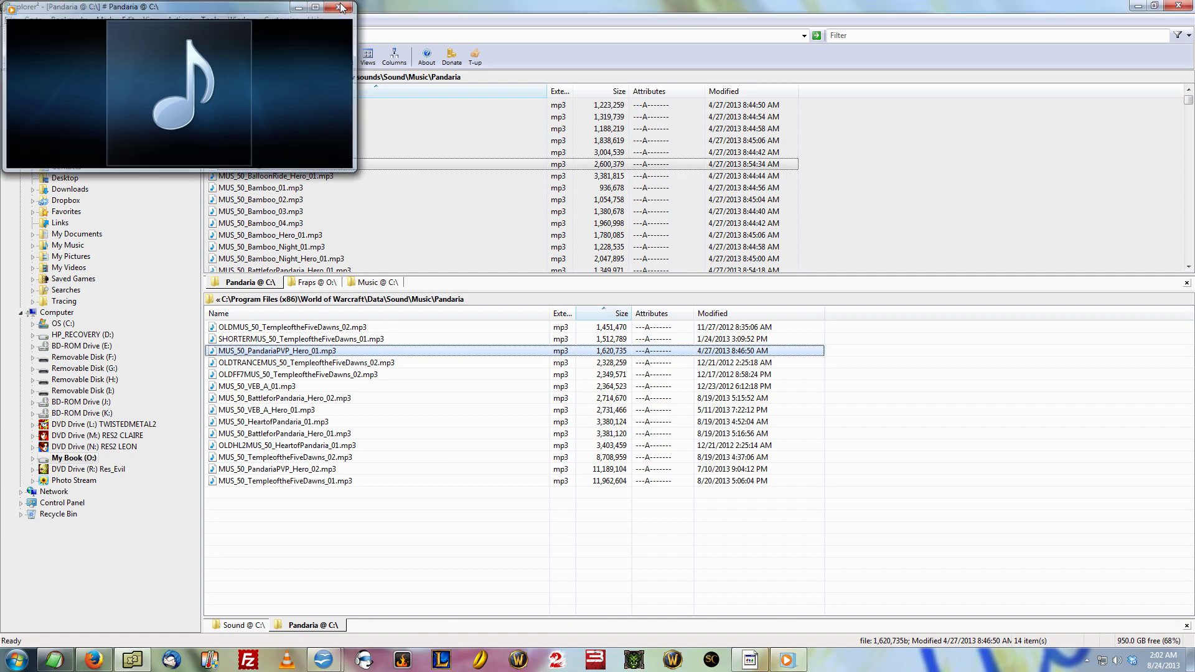
Step: Play MUS_50_VEB_A_Hero_01.mp3 from the game's Pandaria folder, sample several points through the track, and close the player
{"action": "double_click", "coordinate": [277, 411]}
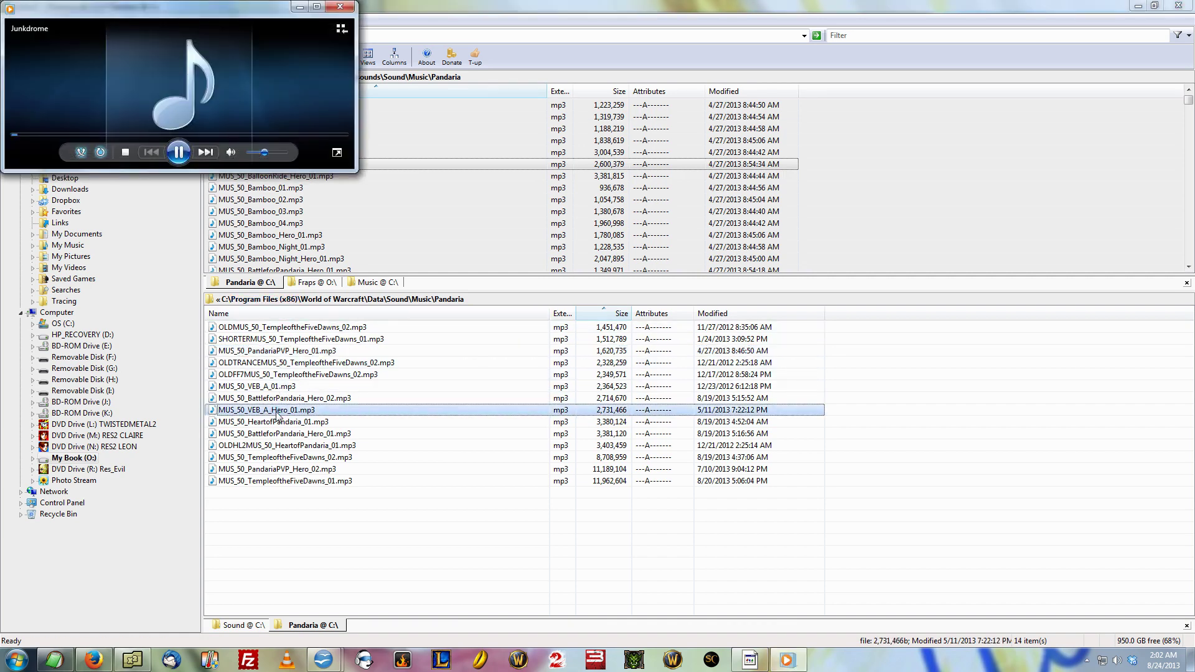
{"action": "left_click", "coordinate": [101, 135]}
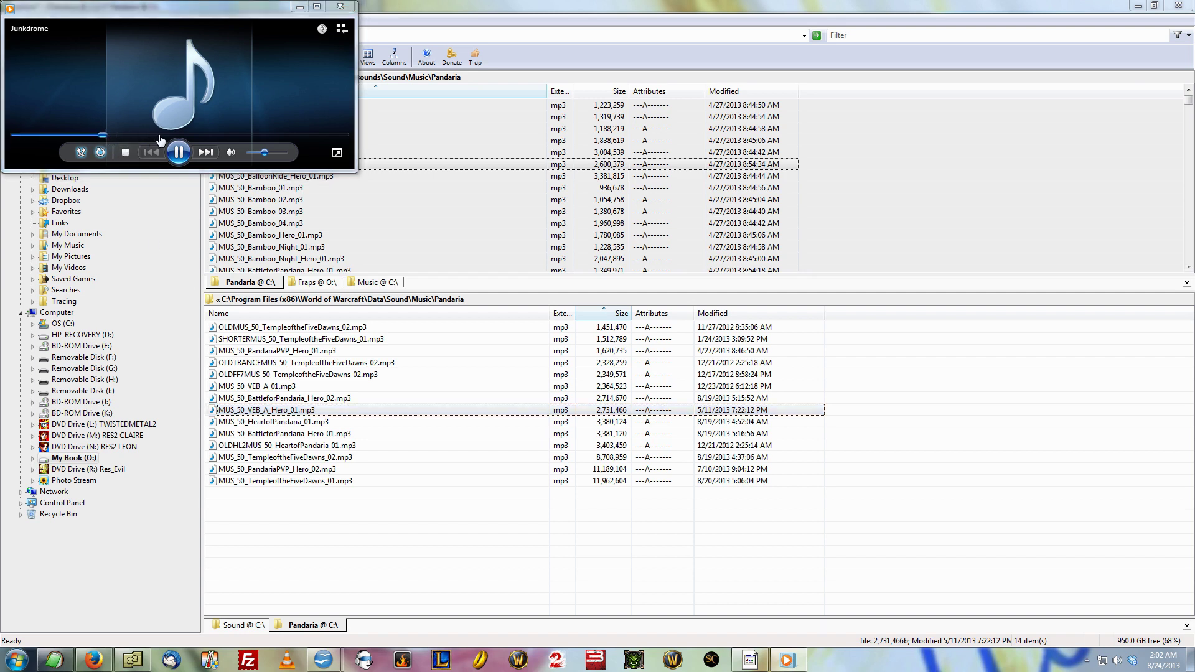
{"action": "left_click", "coordinate": [166, 134]}
{"action": "left_click", "coordinate": [234, 135]}
{"action": "left_click", "coordinate": [299, 135]}
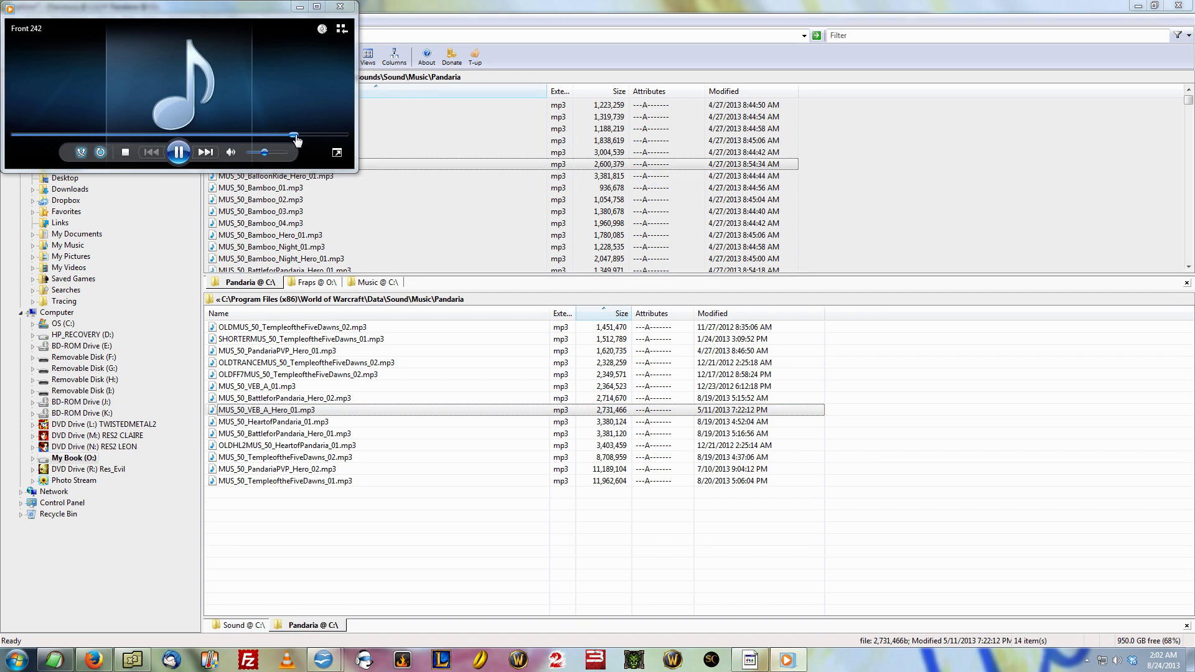
{"action": "left_click", "coordinate": [340, 6]}
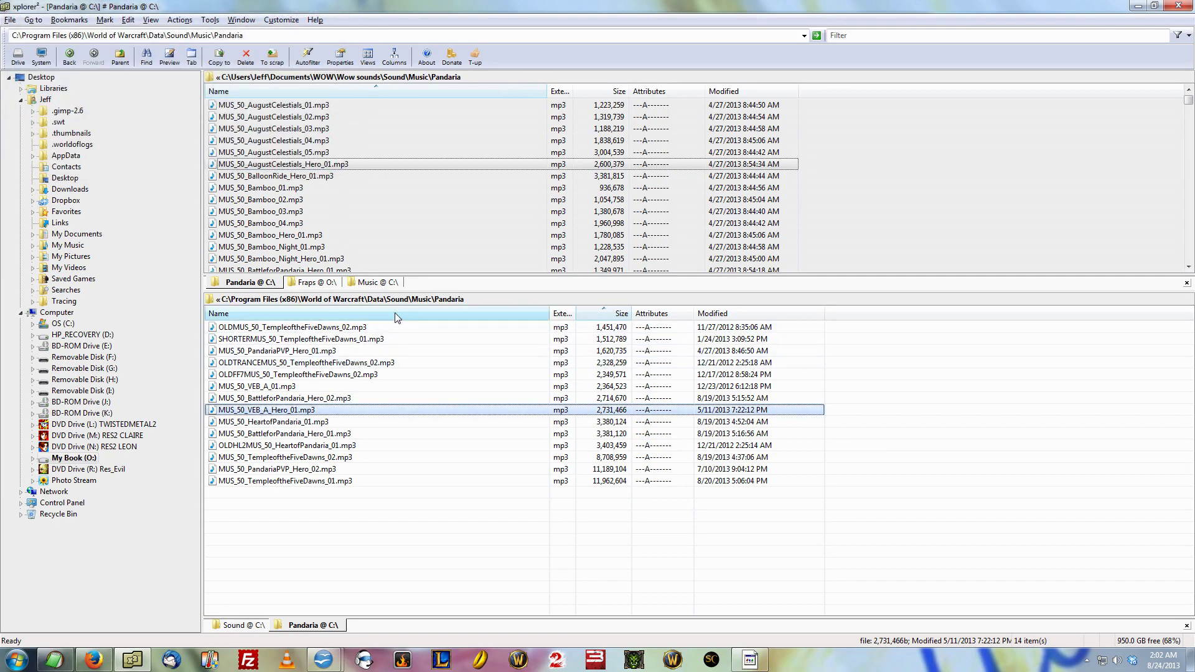
Step: Go to the cataclysm folder inside the game's Data\Sound\Music folder and preview MUS_Goblin_UU11.mp3
{"action": "left_click", "coordinate": [417, 300]}
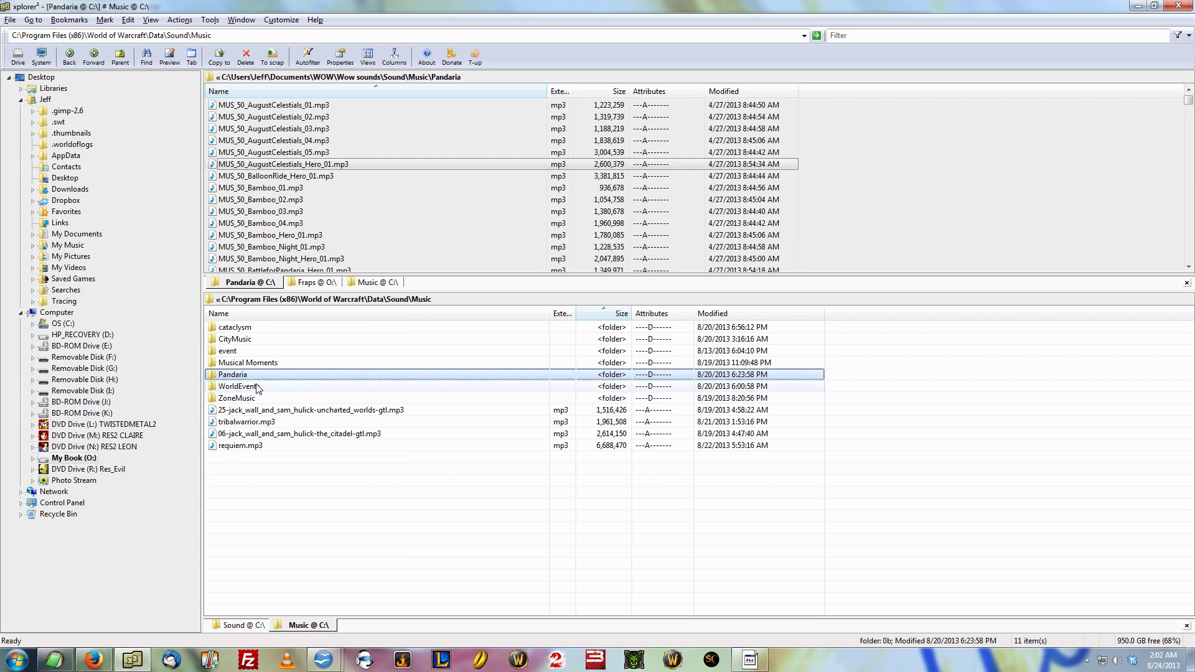
{"action": "double_click", "coordinate": [269, 329]}
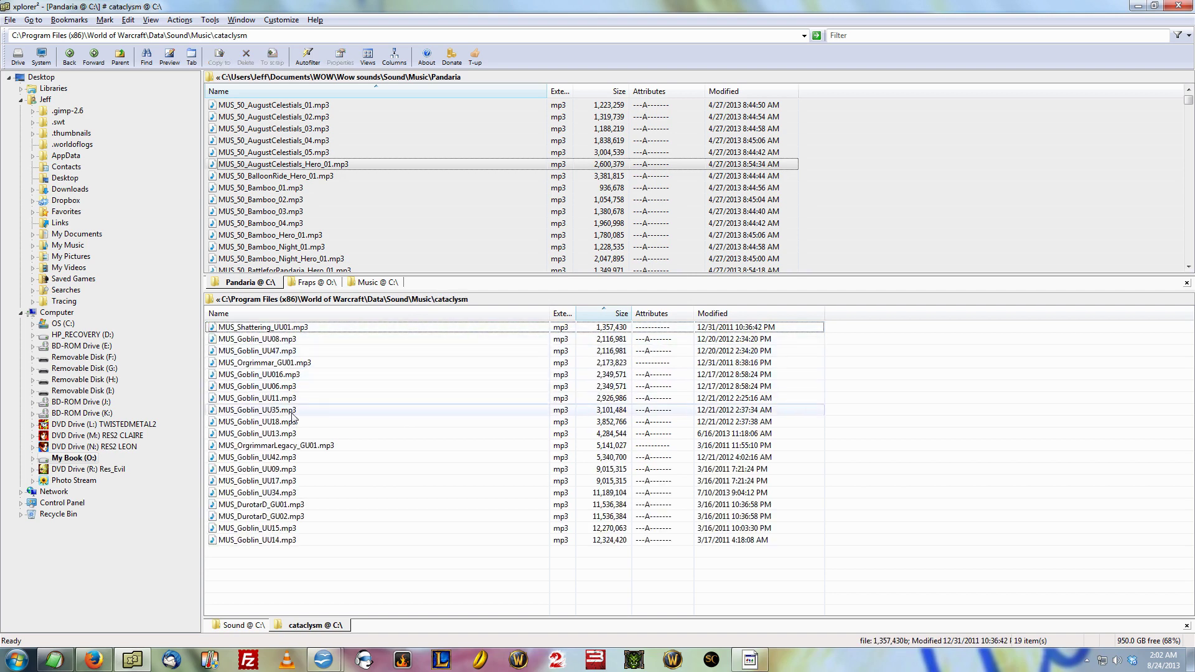
{"action": "double_click", "coordinate": [265, 402]}
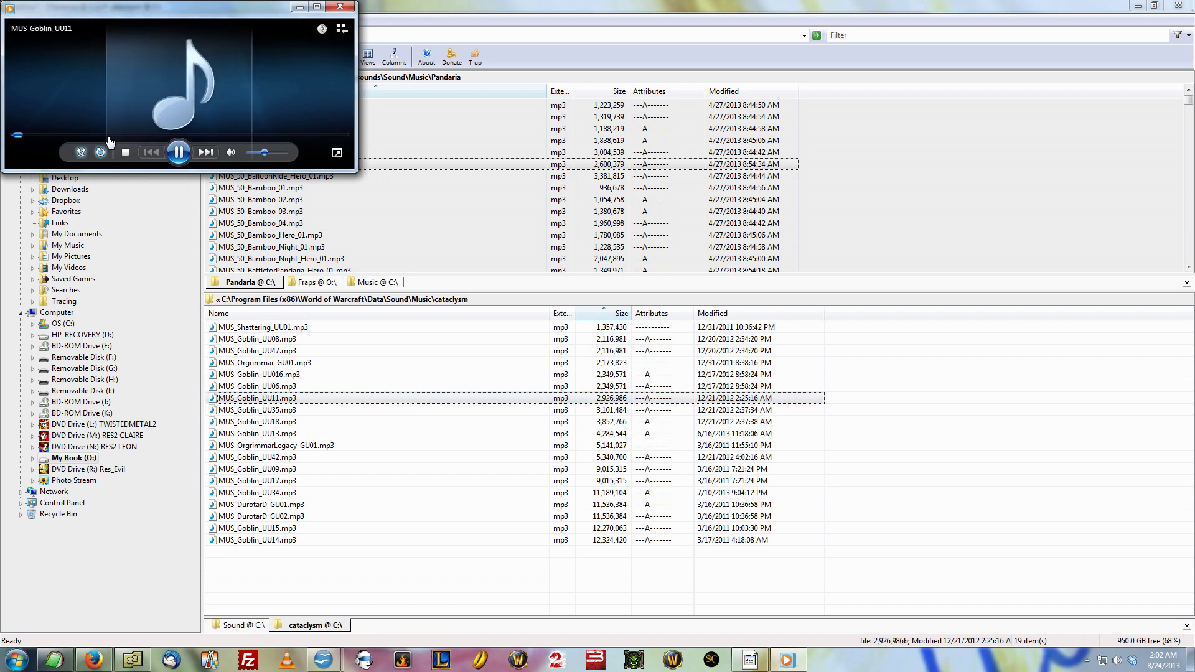
{"action": "left_click", "coordinate": [113, 134]}
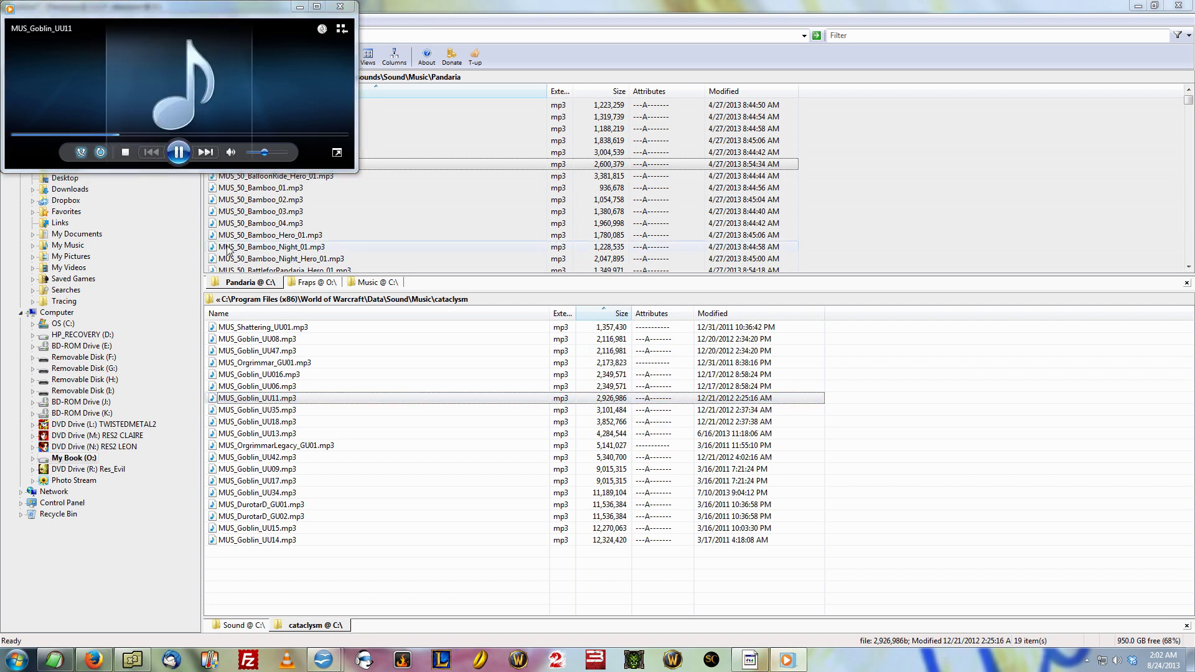
{"action": "left_click", "coordinate": [340, 6]}
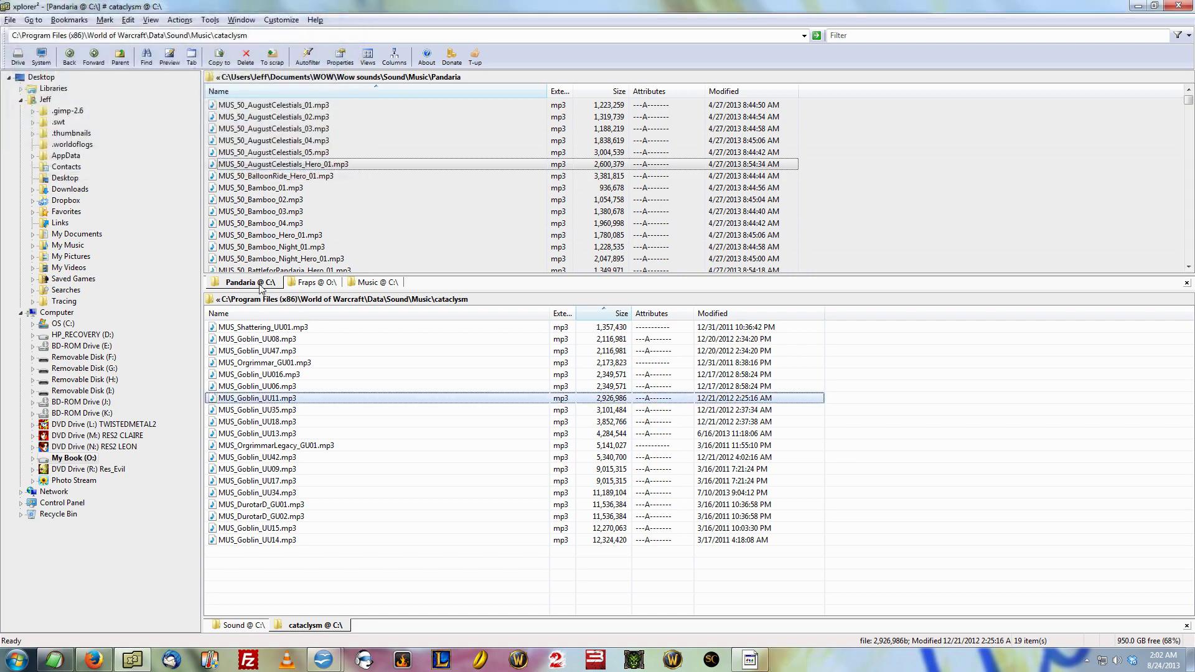
Step: Play MUS_Goblin_UU17.mp3 from the cataclysm folder, skip to nearly the middle of the track, and close the player
{"action": "left_click", "coordinate": [260, 482]}
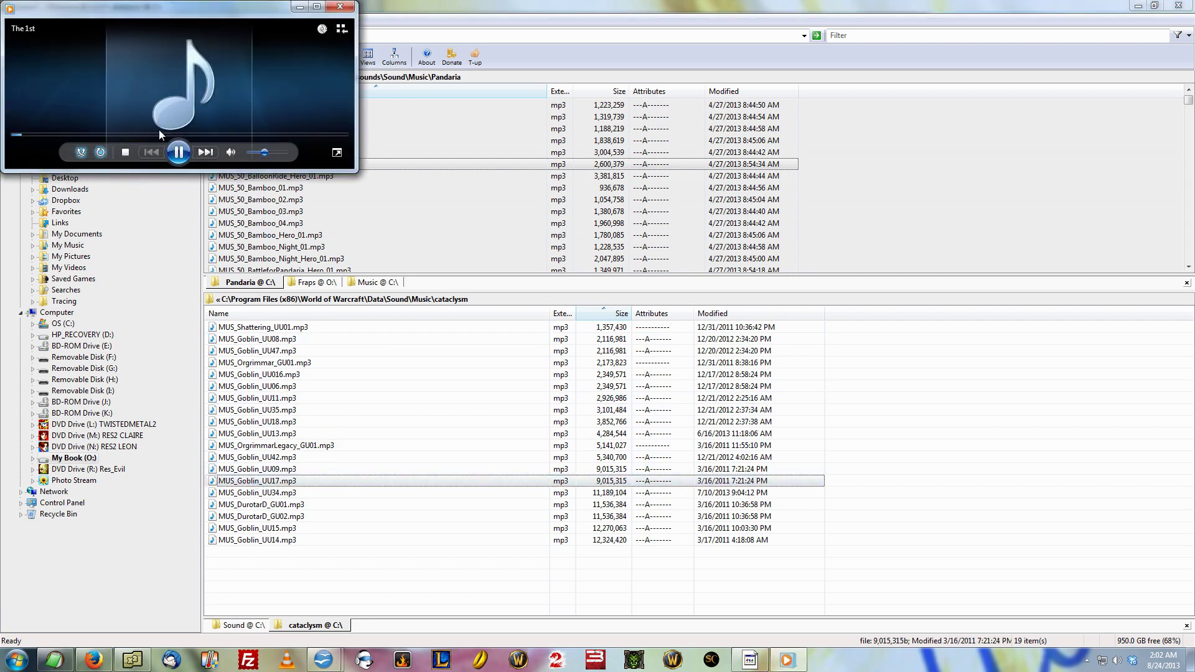
{"action": "left_click", "coordinate": [159, 133]}
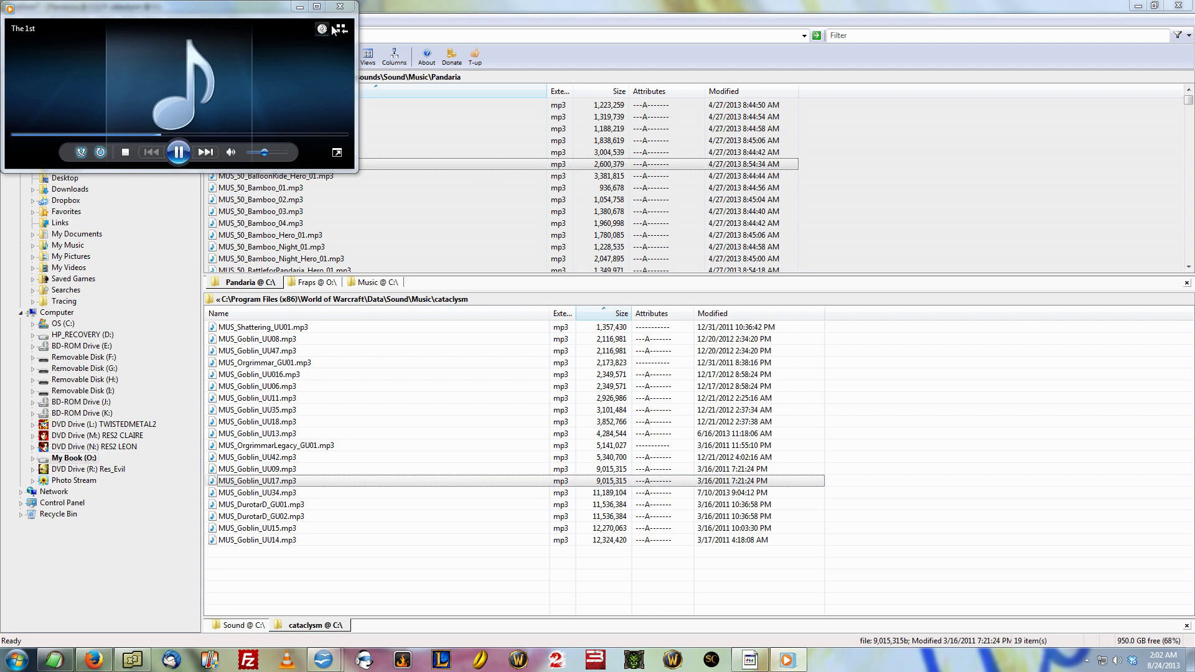
{"action": "left_click", "coordinate": [340, 7]}
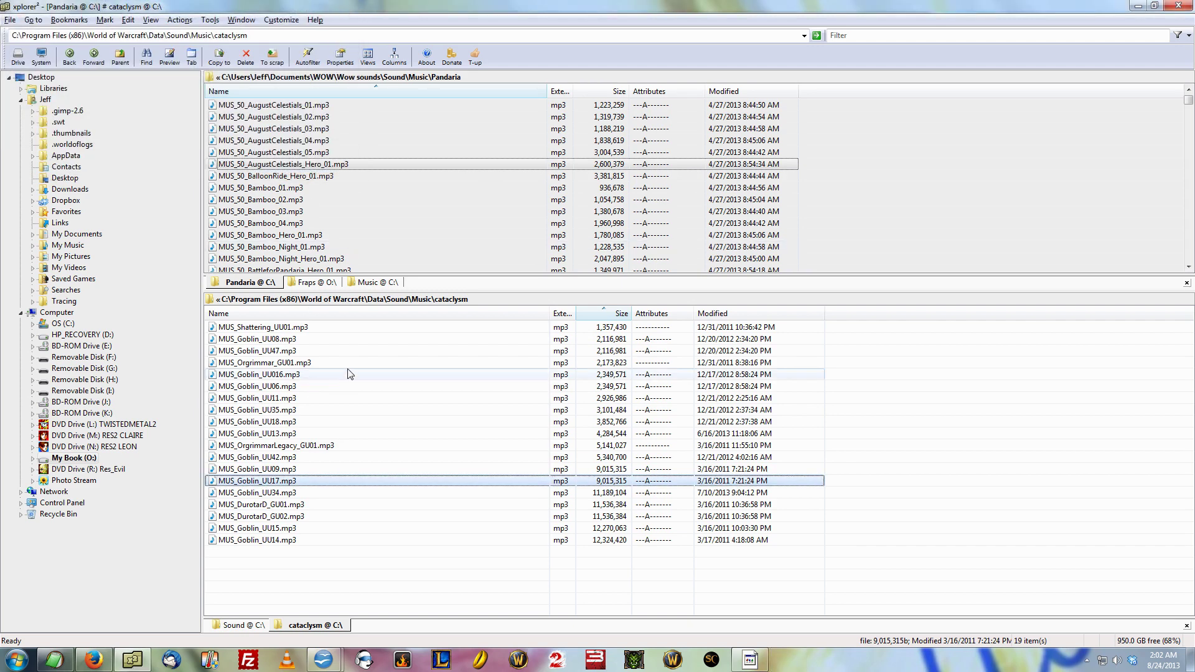
Step: Go to the game's Music\CityMusic\Stormwind folder and preview stormwind01-moment.mp3
{"action": "left_click", "coordinate": [423, 299]}
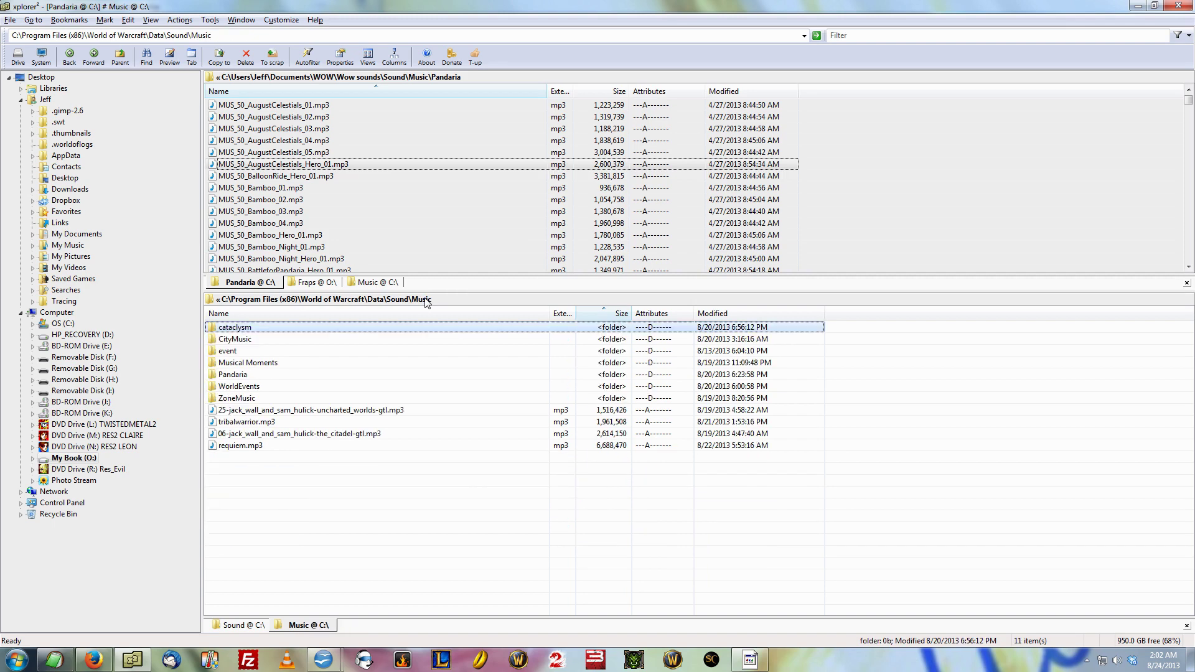
{"action": "double_click", "coordinate": [252, 341]}
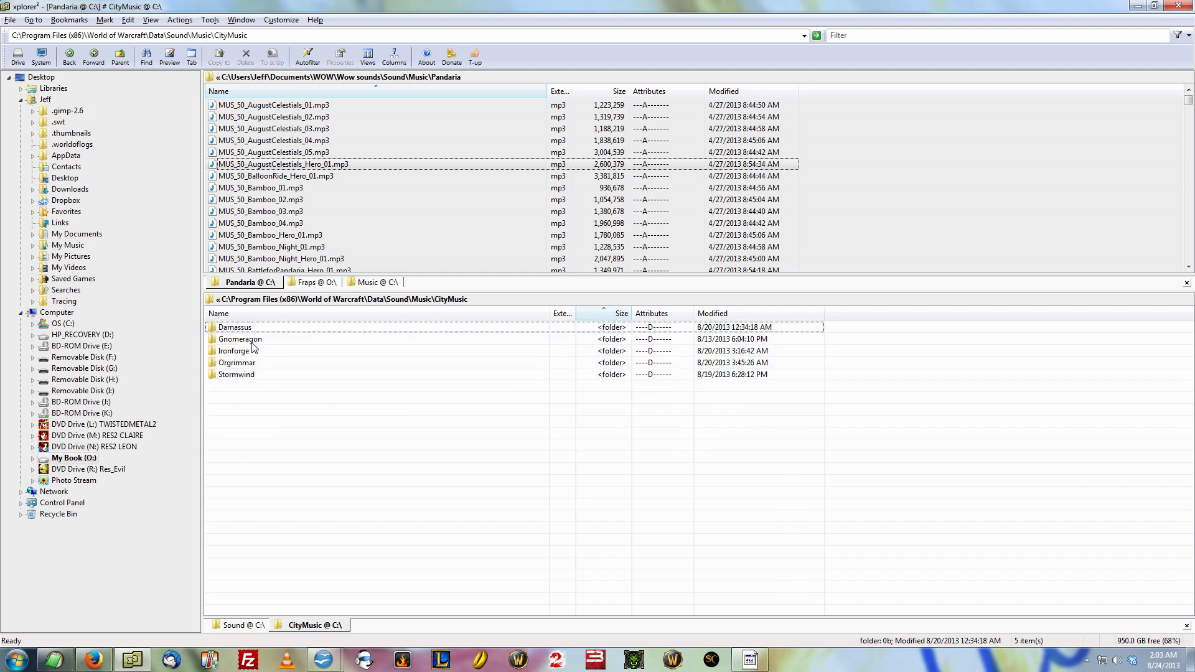
{"action": "double_click", "coordinate": [248, 375]}
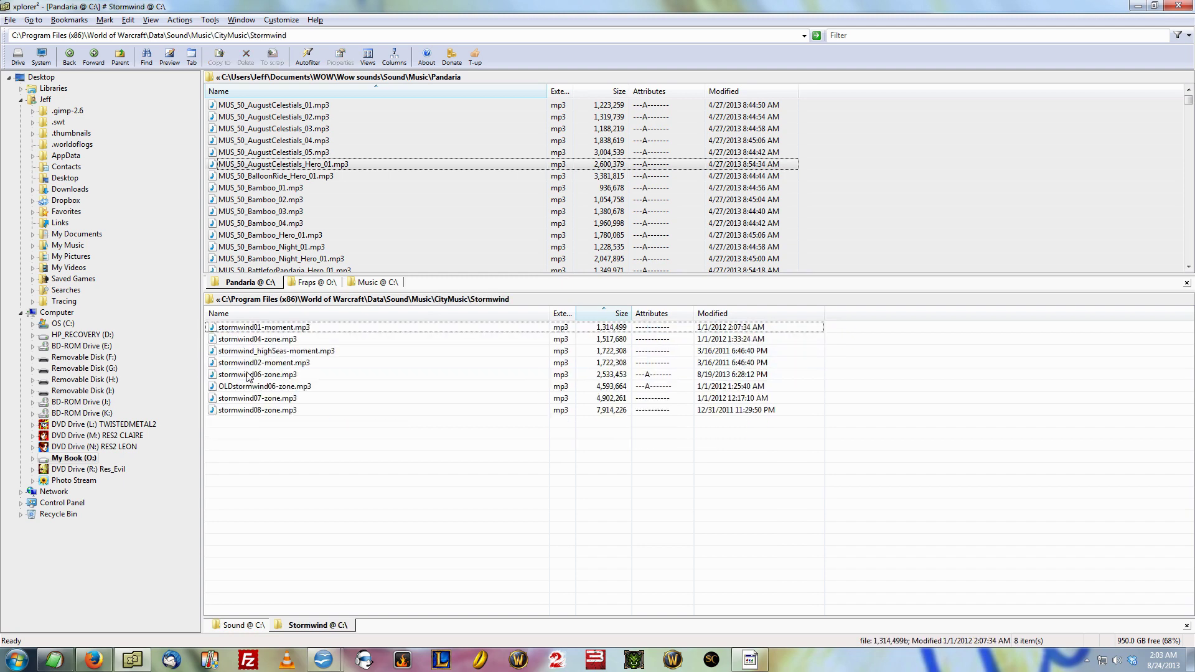
{"action": "double_click", "coordinate": [283, 329]}
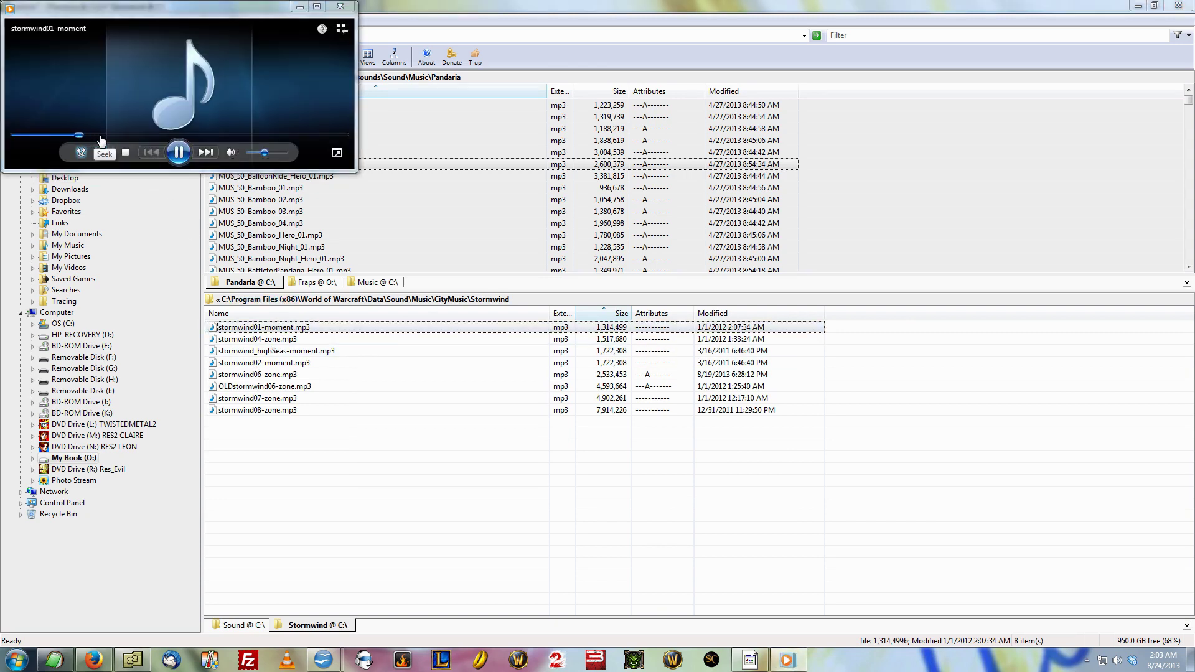
{"action": "left_click", "coordinate": [340, 6]}
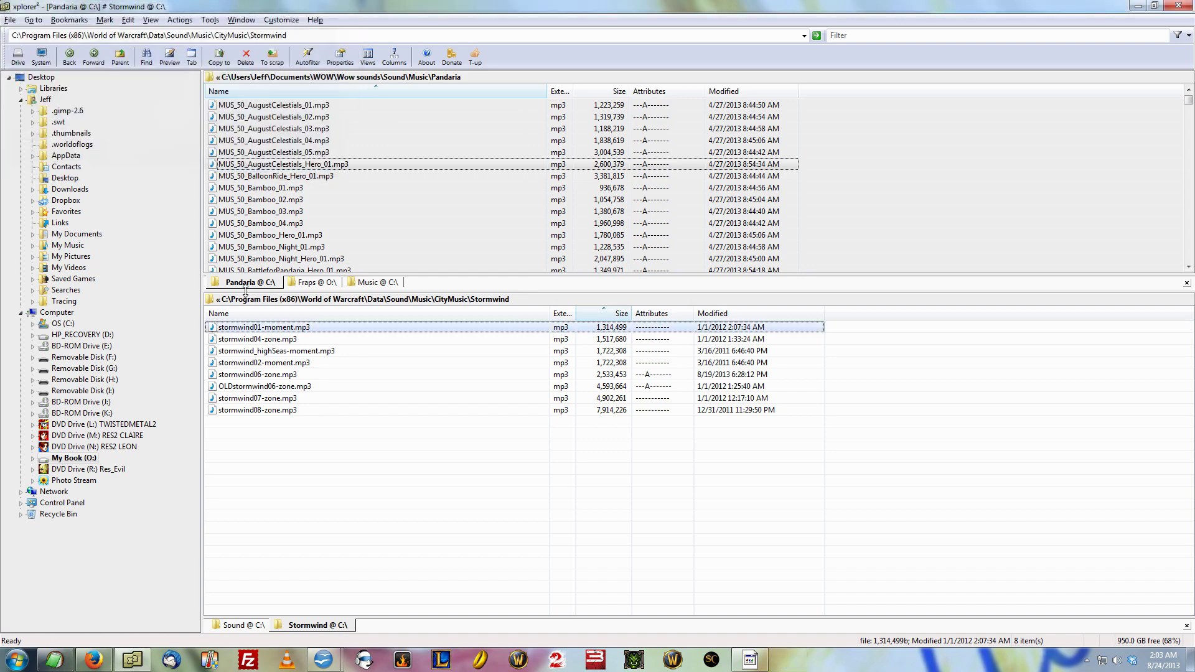
Step: Play stormwind04-zone.mp3 from the Stormwind folder, skip ahead twice in the track, and close the player
{"action": "double_click", "coordinate": [257, 339]}
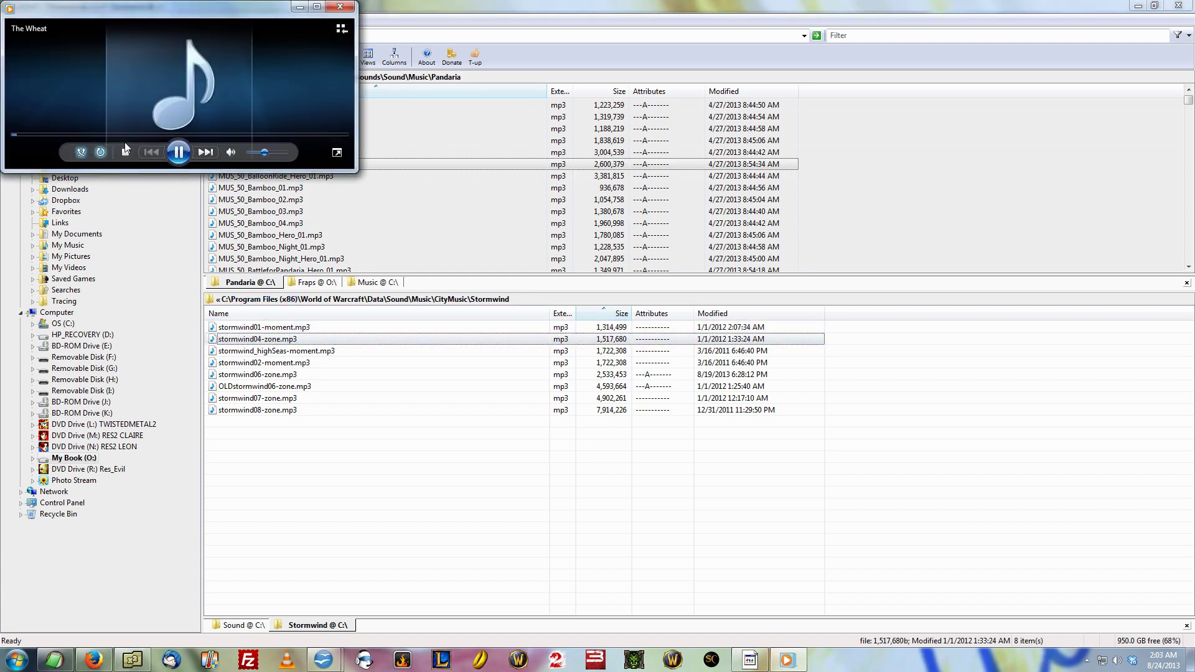
{"action": "left_click", "coordinate": [122, 135]}
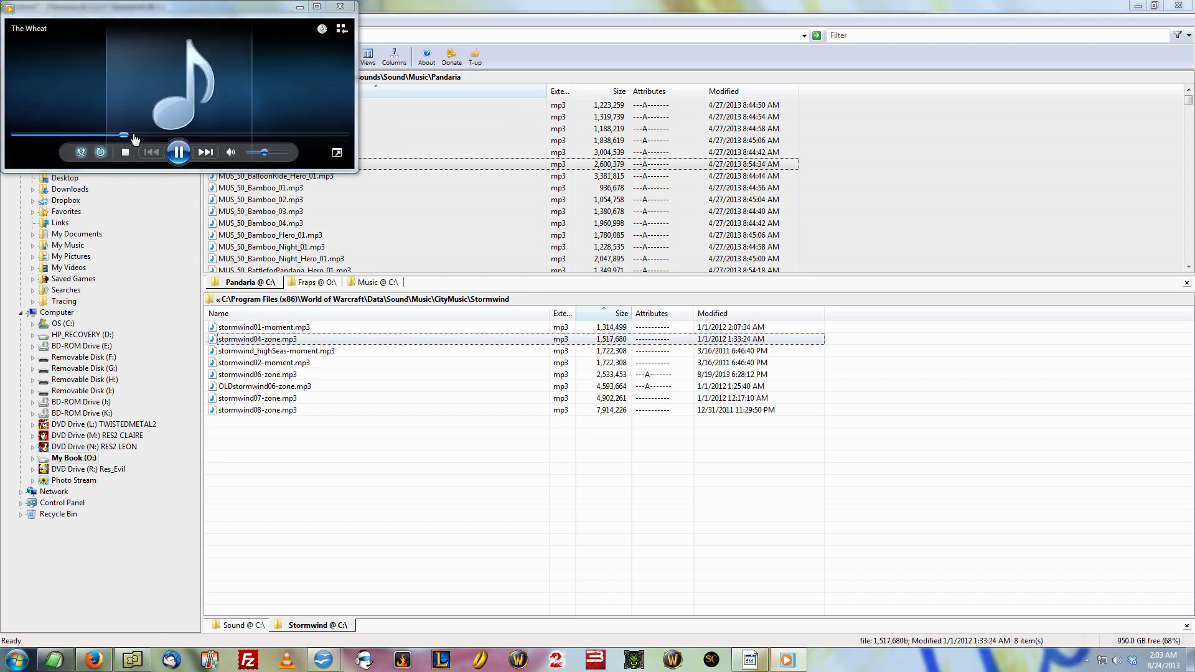
{"action": "left_click", "coordinate": [163, 133]}
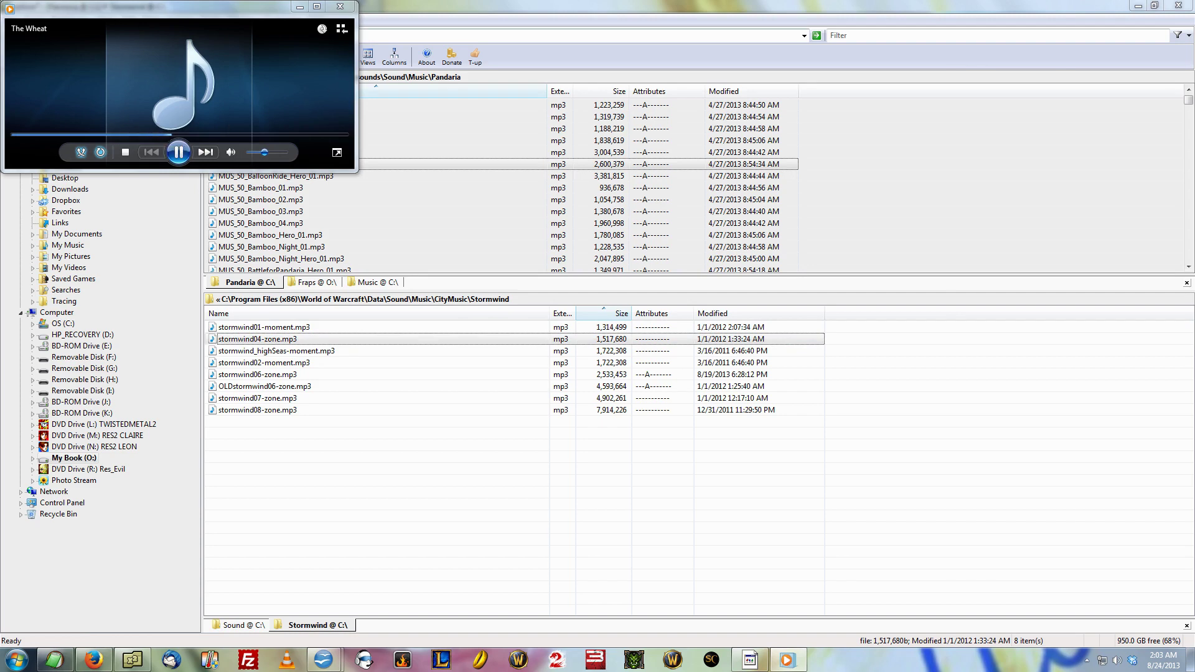
{"action": "left_click", "coordinate": [340, 7]}
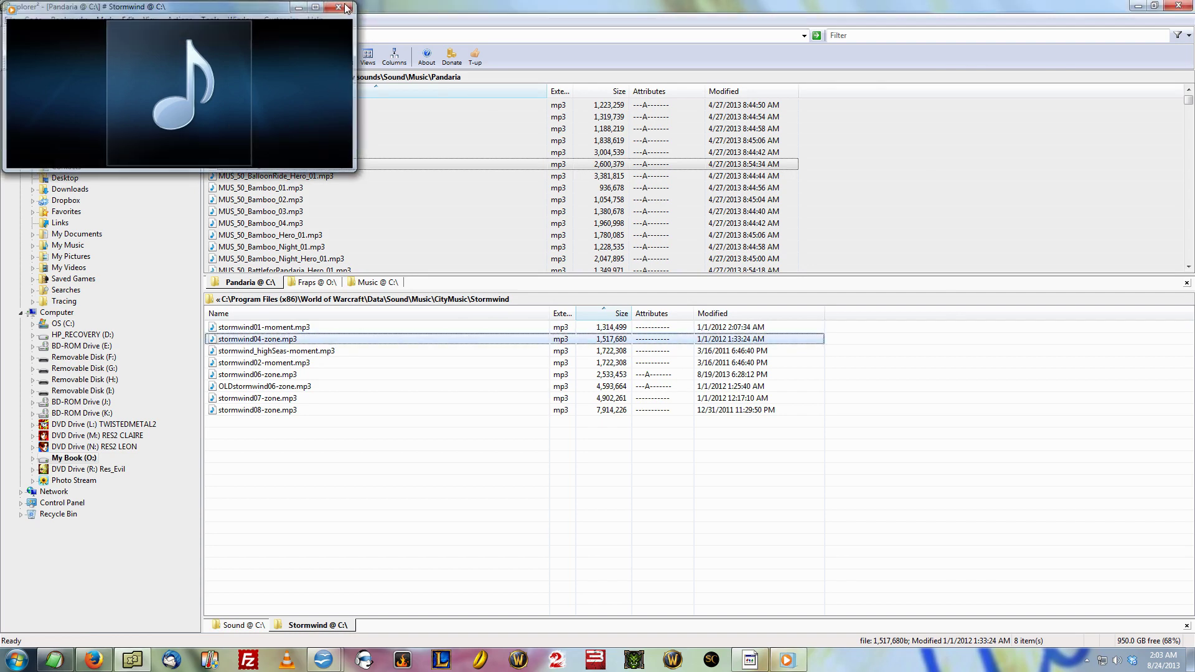
Step: Preview stormwind_highSeas-moment.mp3 and stormwind02-moment.mp3 from the Stormwind folder, closing the player after each
{"action": "left_click", "coordinate": [287, 351]}
{"action": "double_click", "coordinate": [287, 351]}
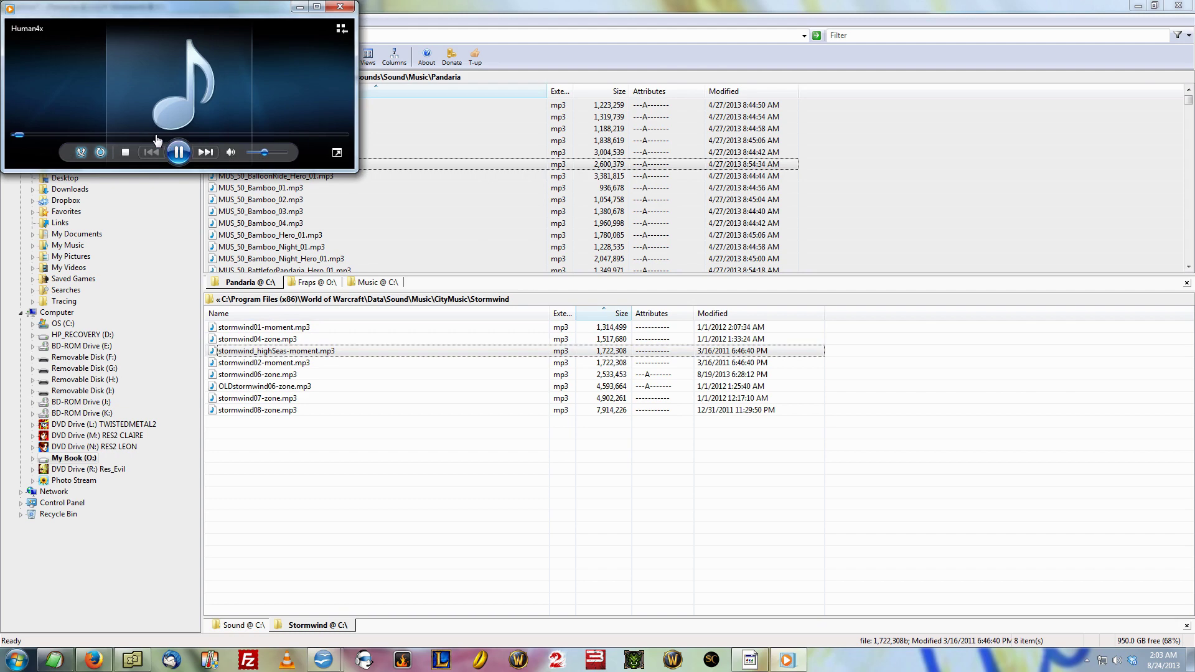
{"action": "left_click", "coordinate": [155, 135]}
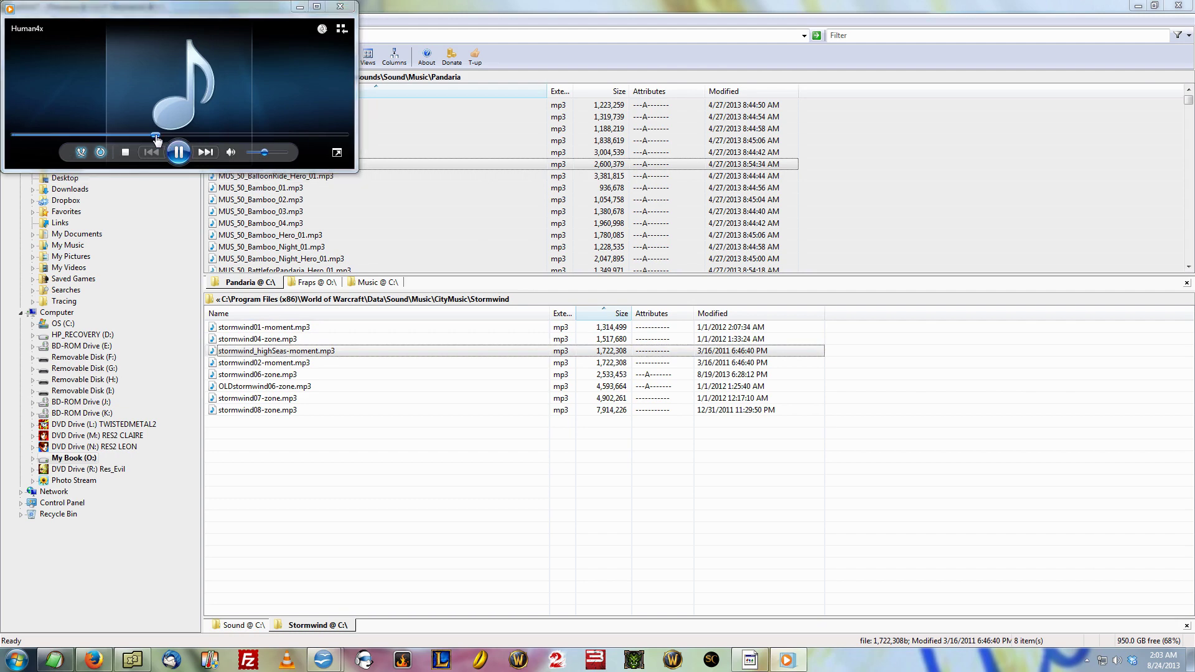
{"action": "left_click", "coordinate": [338, 8]}
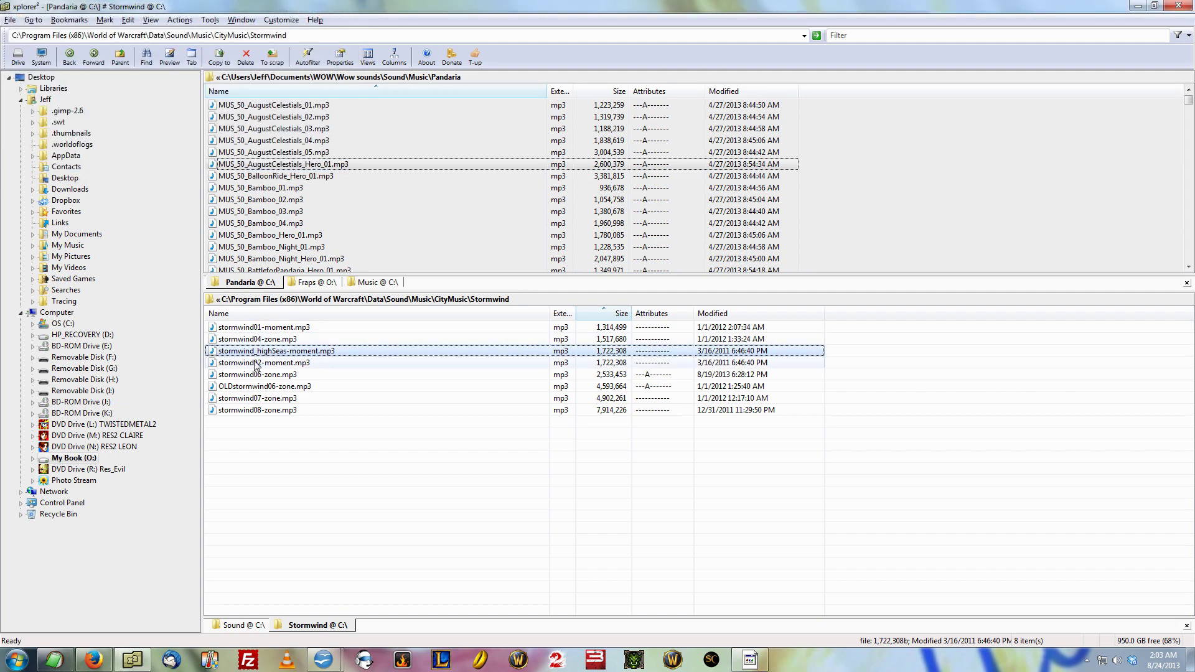
{"action": "double_click", "coordinate": [255, 362]}
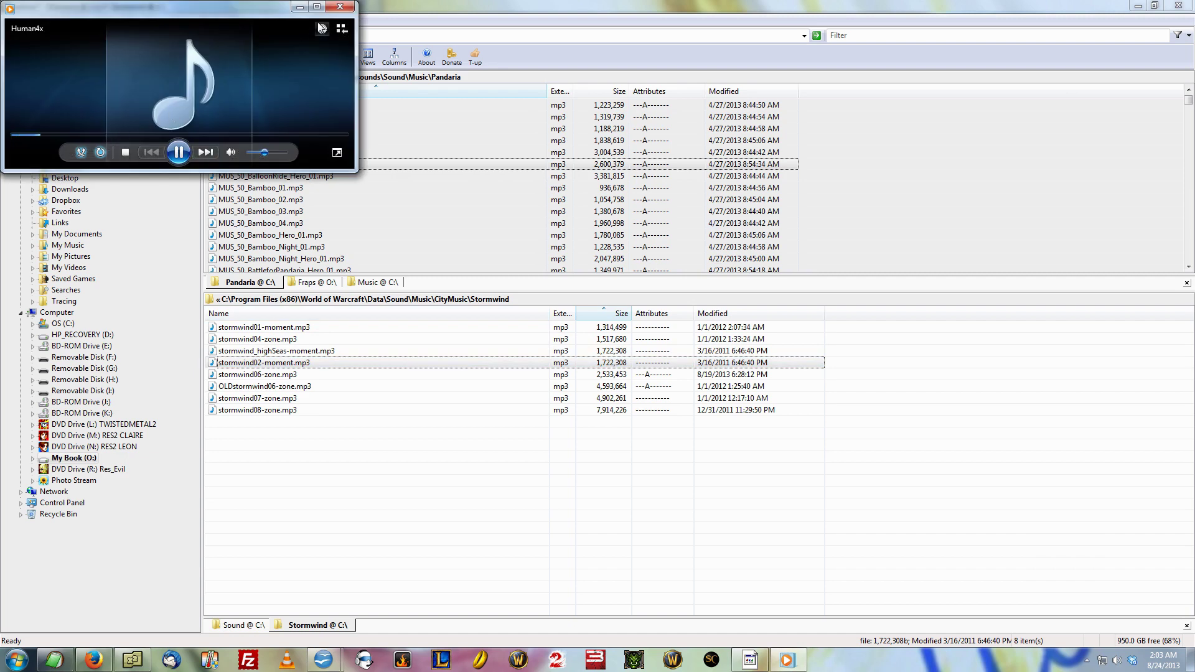
{"action": "left_click", "coordinate": [334, 9]}
Step: Preview stormwind06-zone.mp3 and stormwind07-zone.mp3 from the Stormwind folder, closing the player after each
{"action": "double_click", "coordinate": [254, 374]}
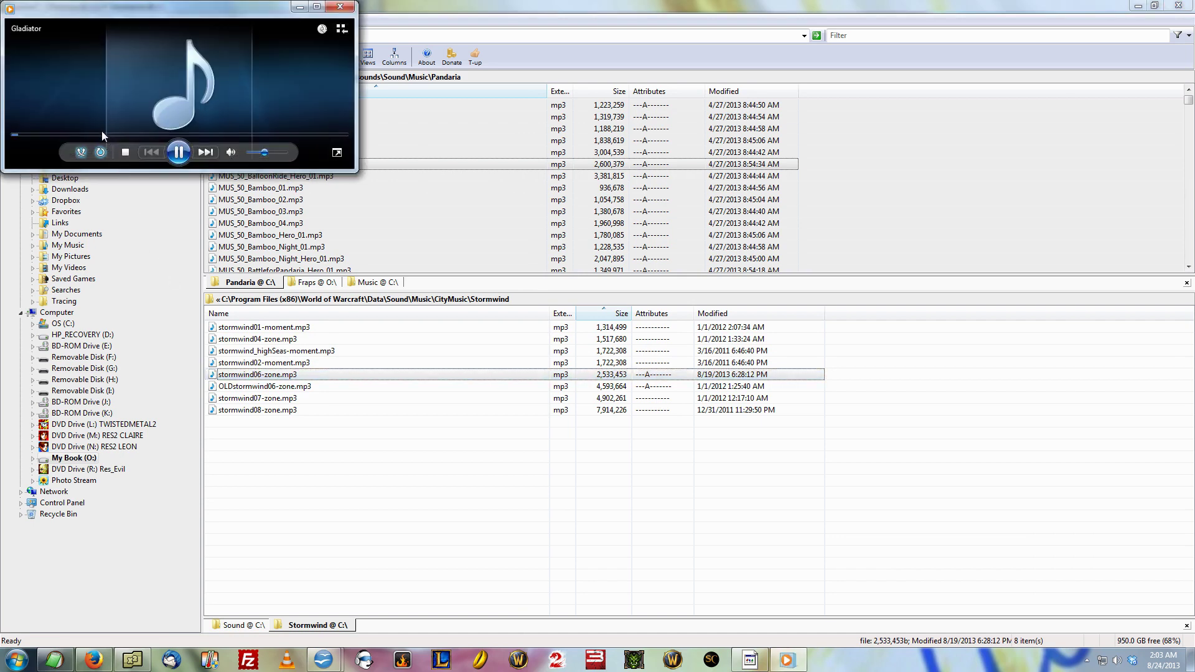
{"action": "left_click", "coordinate": [108, 134]}
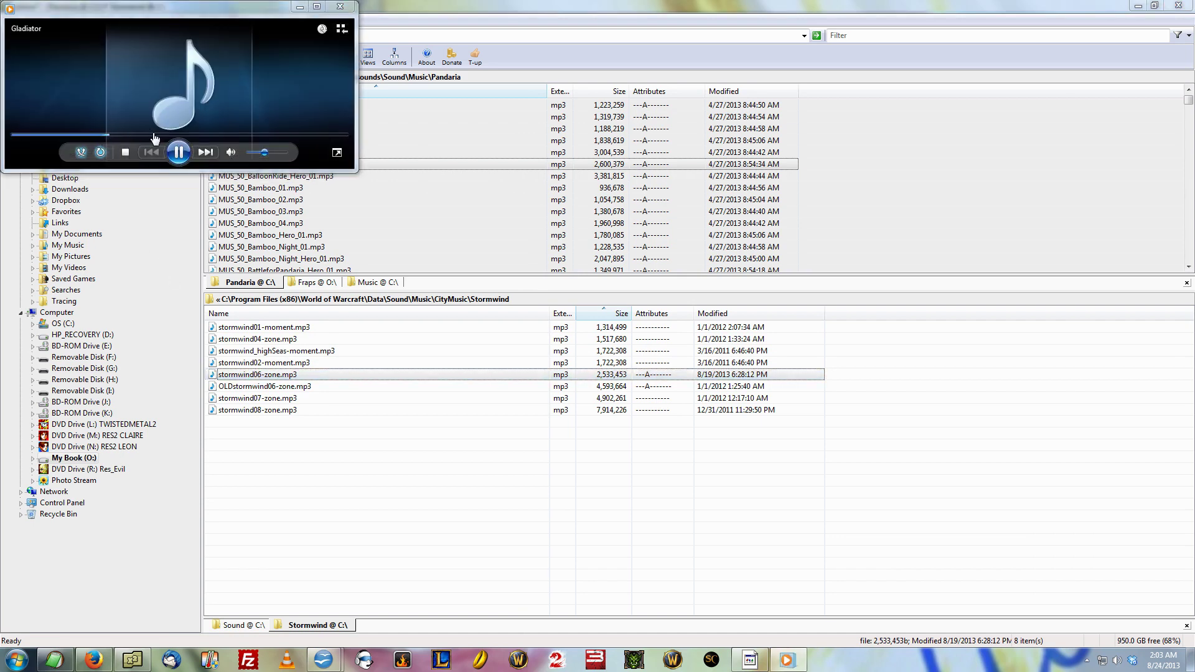
{"action": "left_click", "coordinate": [338, 7]}
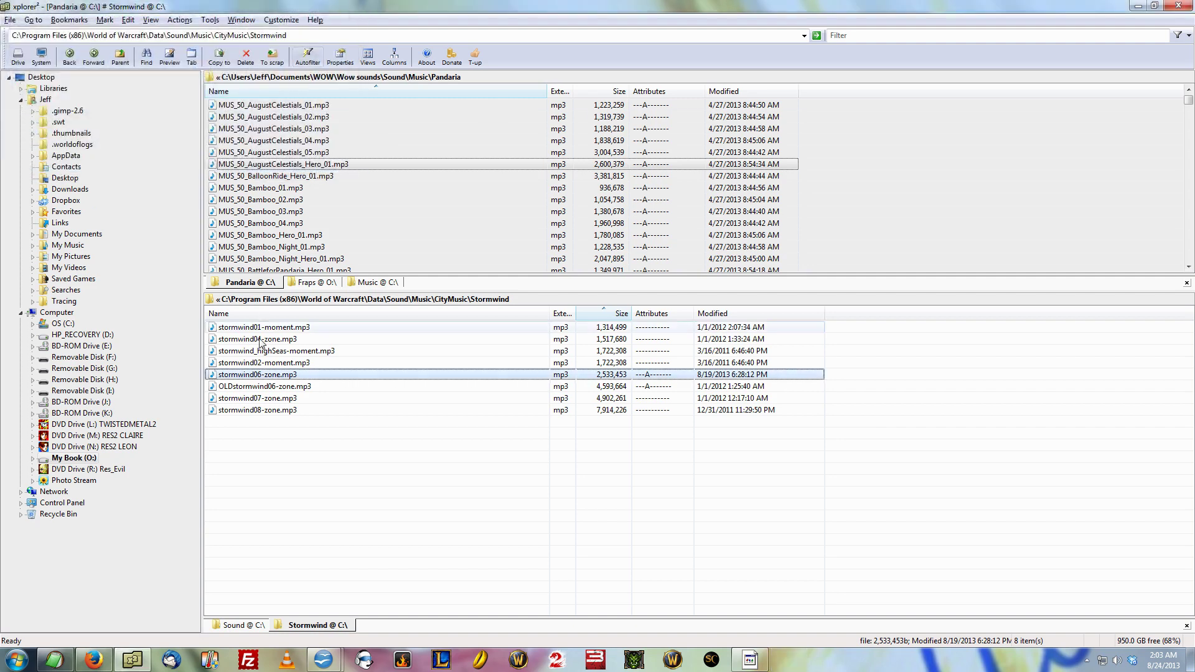
{"action": "left_click", "coordinate": [269, 397]}
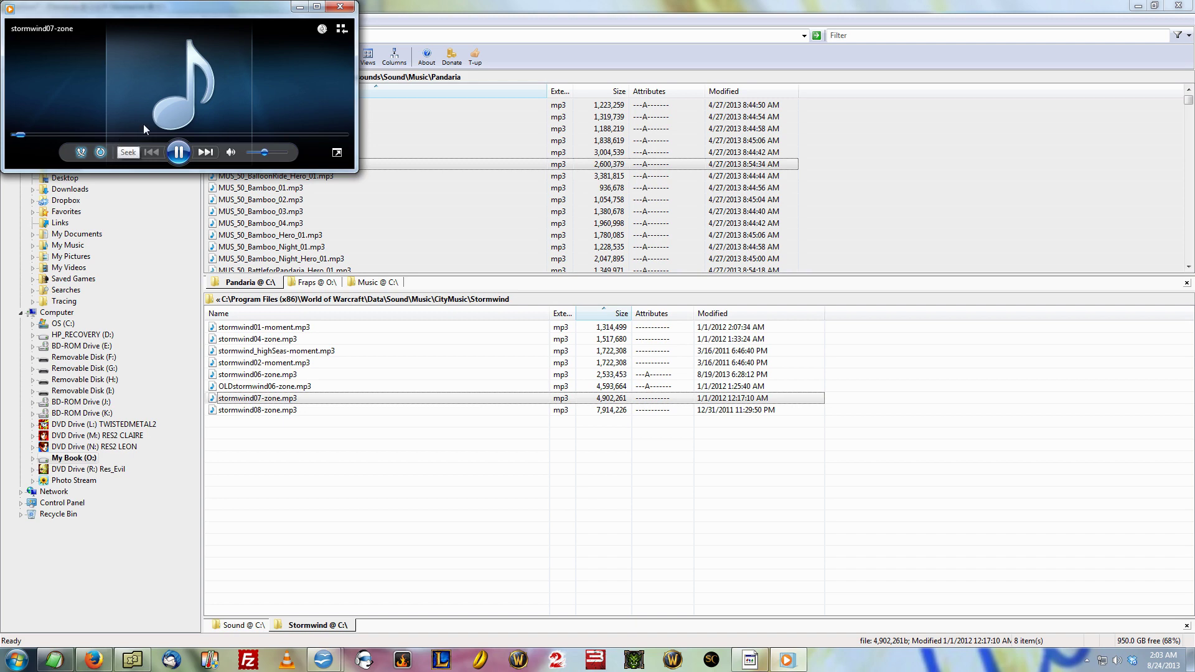
{"action": "left_click", "coordinate": [340, 7]}
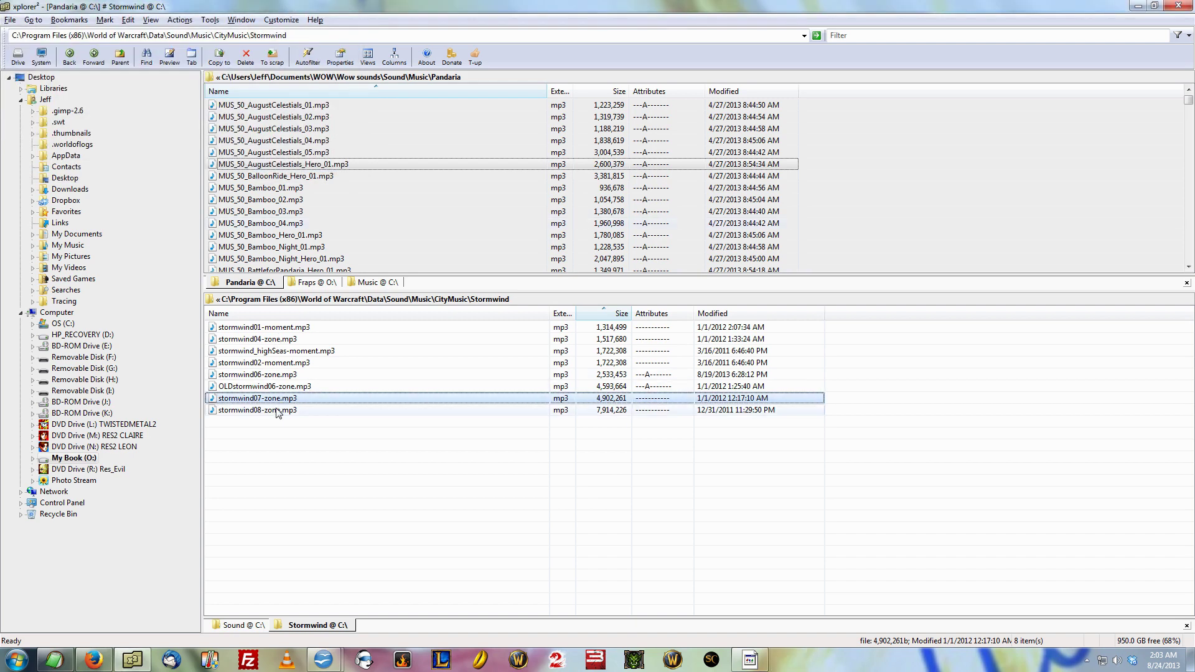
Step: Try to preview stormwind08-zone.mp3 from the Stormwind folder, closing the MPQ Archives browser window and the media player
{"action": "double_click", "coordinate": [277, 410]}
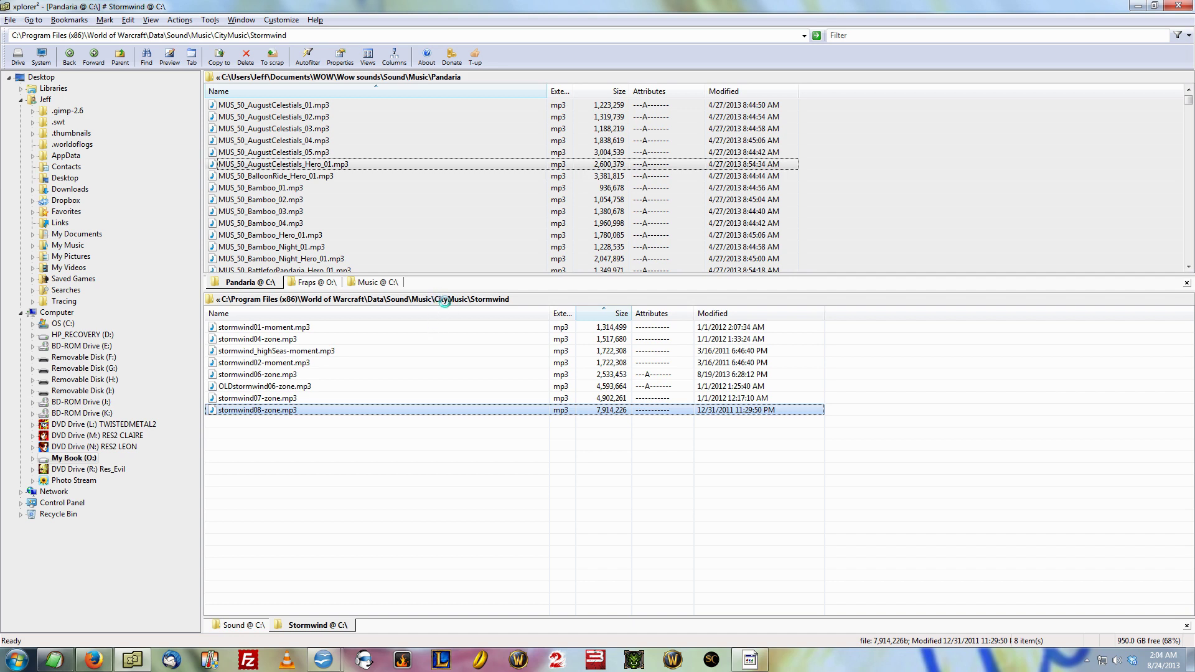
{"action": "key", "text": "alt+Tab"}
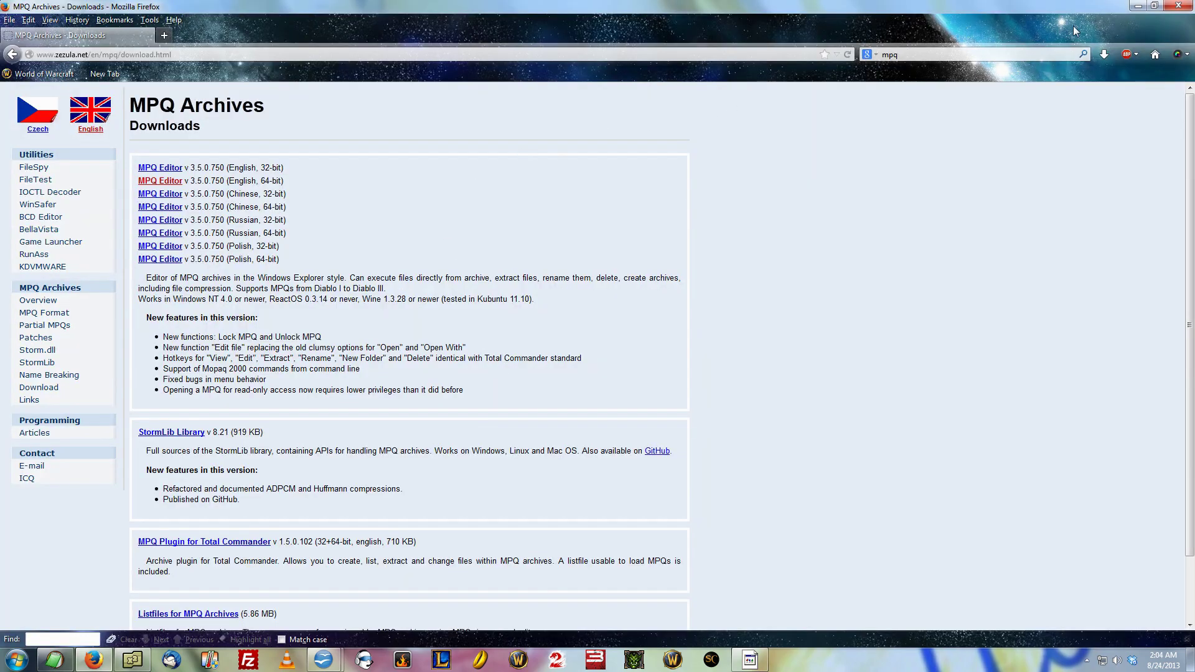
{"action": "left_click", "coordinate": [1178, 5]}
{"action": "key", "text": "alt+Tab"}
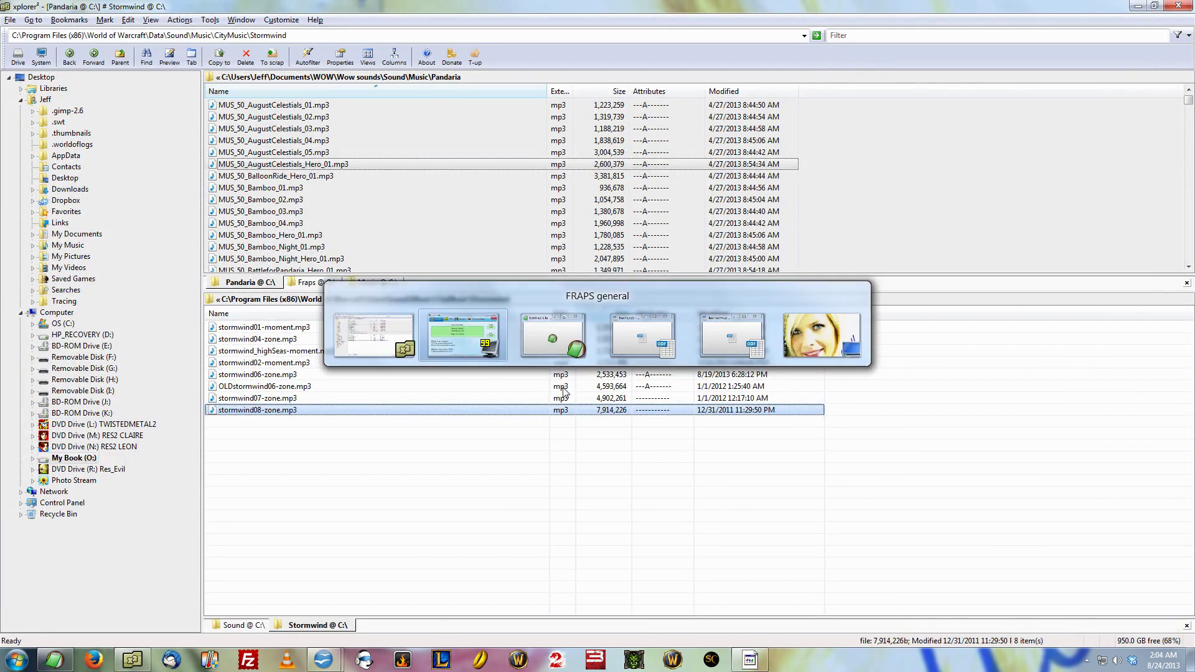
{"action": "left_click", "coordinate": [386, 347]}
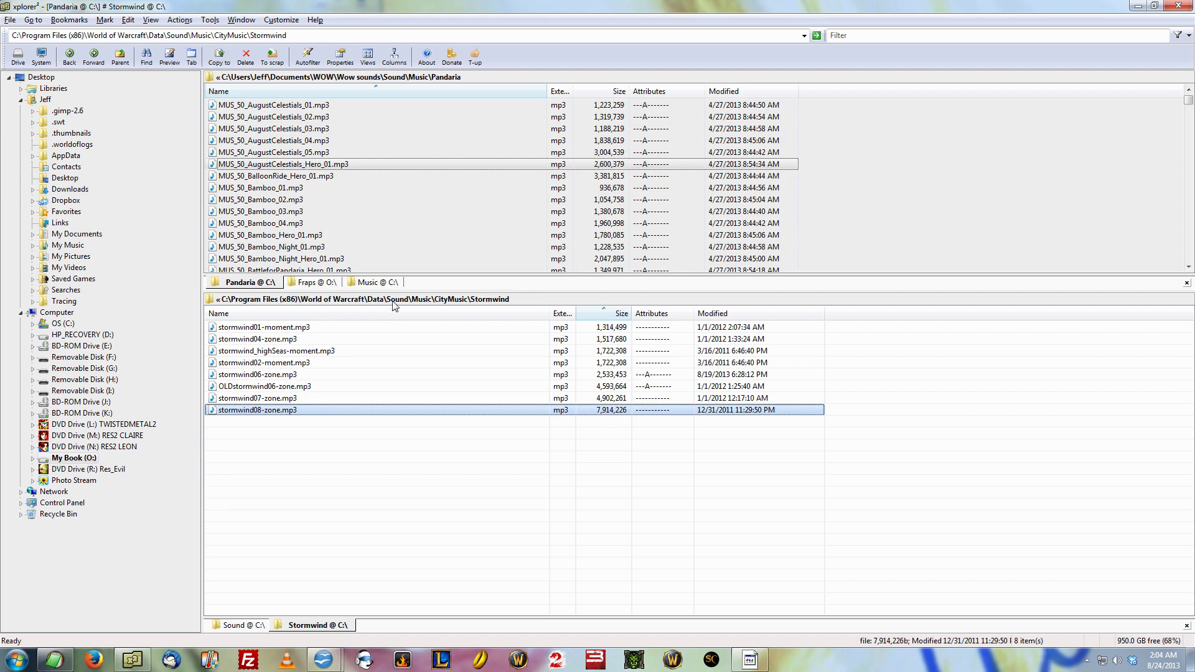
{"action": "key", "text": "Return"}
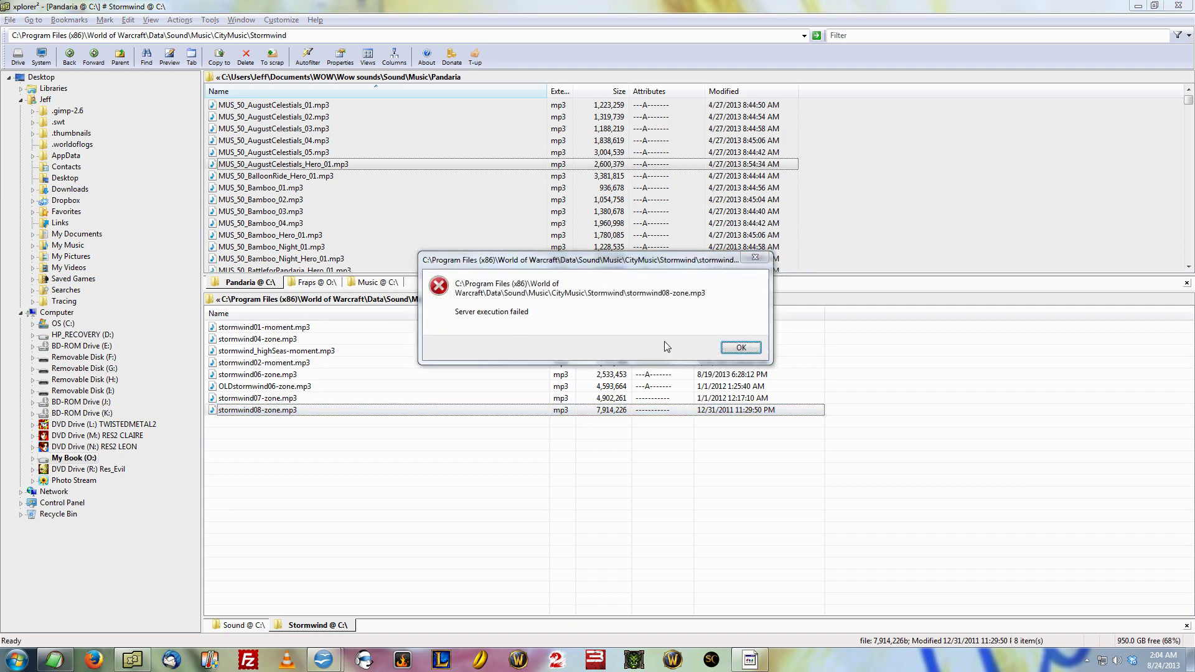
{"action": "left_click", "coordinate": [740, 348]}
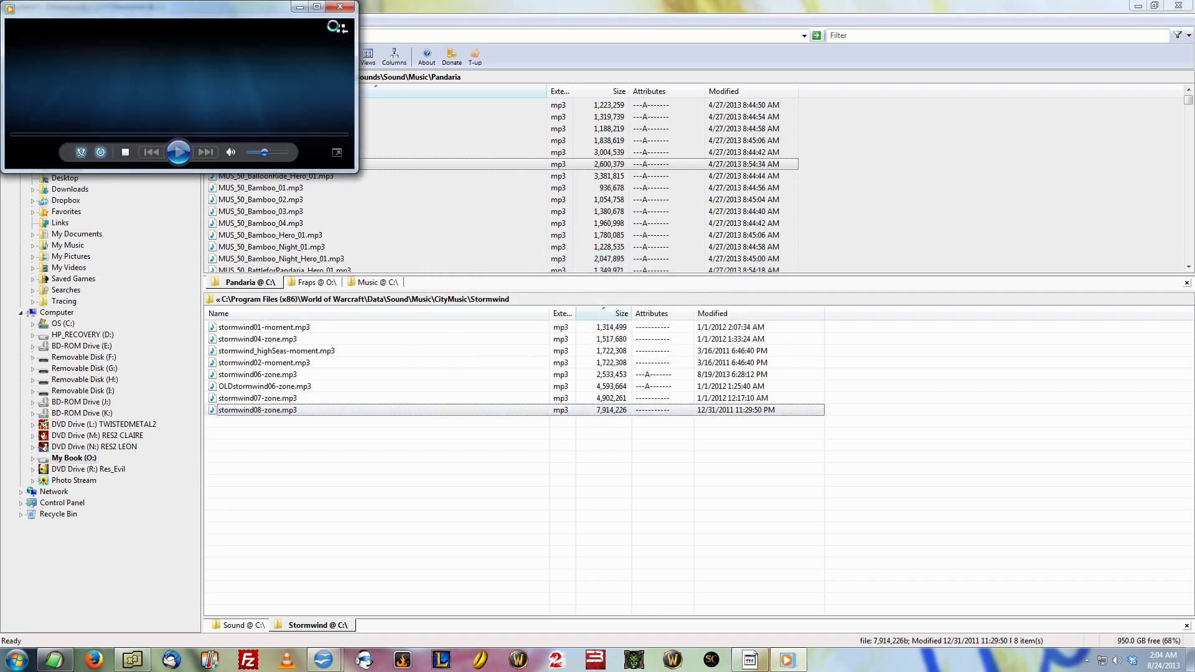
{"action": "left_click", "coordinate": [351, 9]}
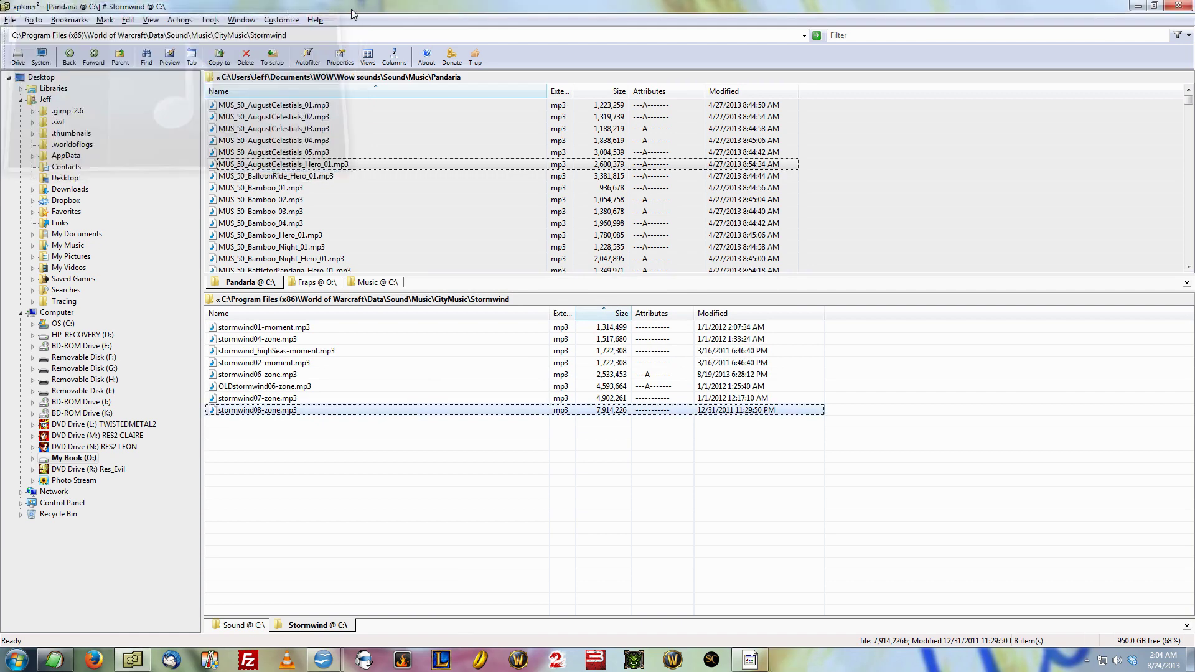
Step: Go to the game's Sound\Ambience\WMOAmbience folder, play StormwindDay.ogg in Audacity, and close it without saving
{"action": "left_click", "coordinate": [396, 300]}
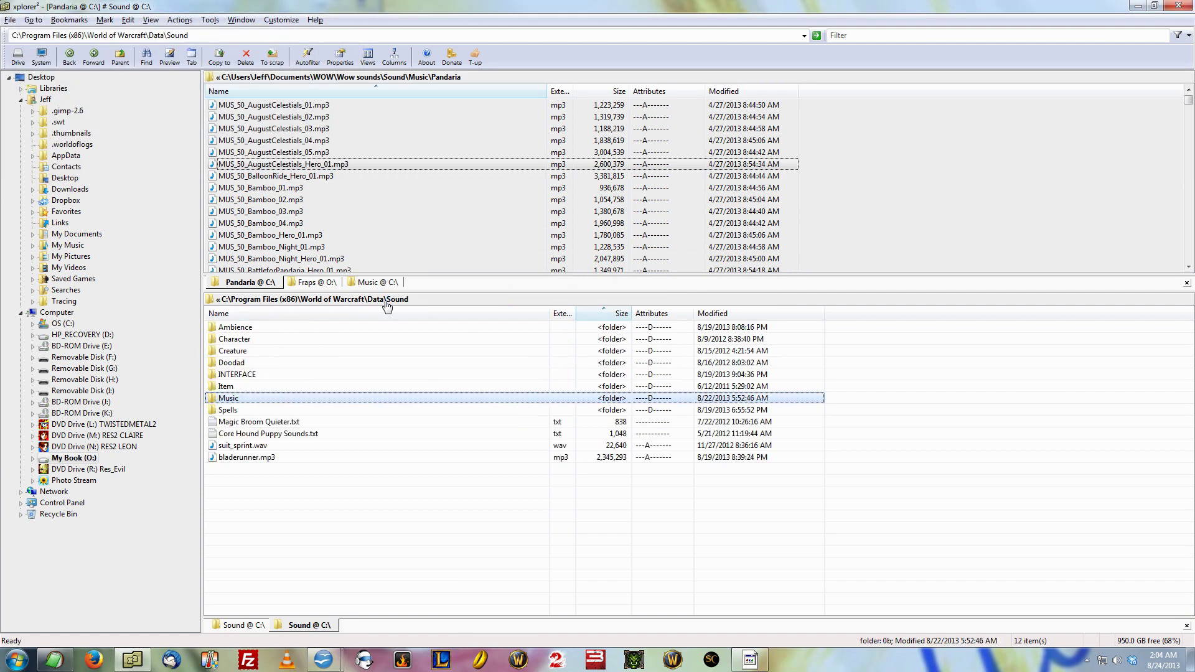
{"action": "left_click", "coordinate": [276, 330]}
{"action": "double_click", "coordinate": [277, 328]}
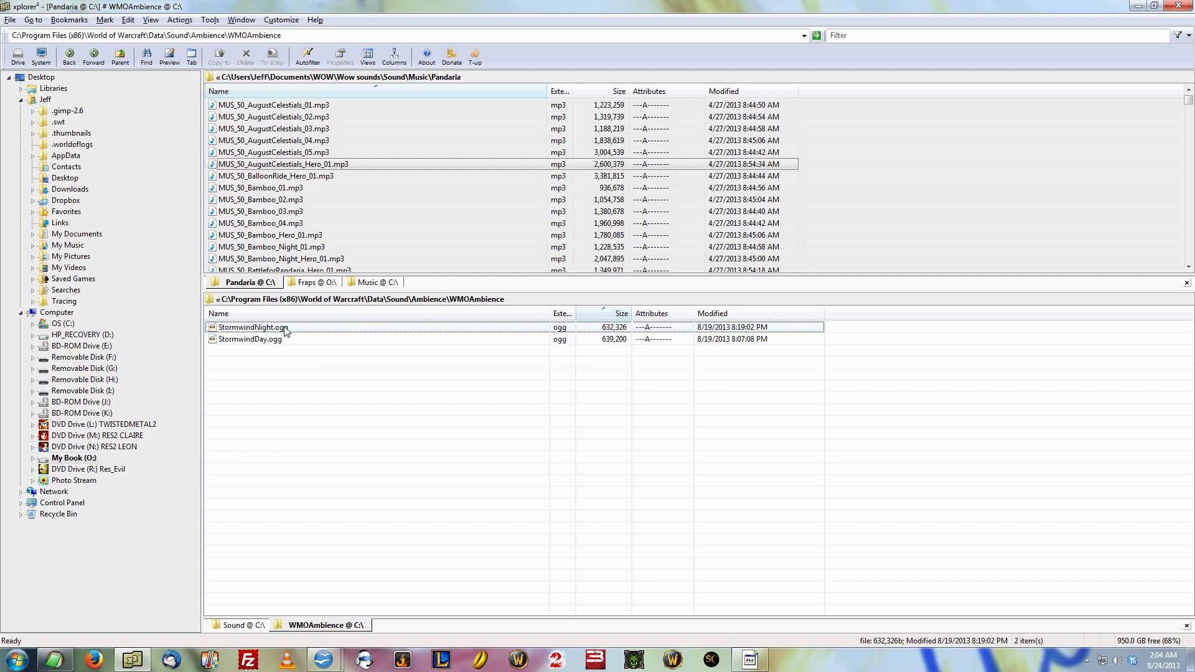
{"action": "left_click", "coordinate": [280, 341]}
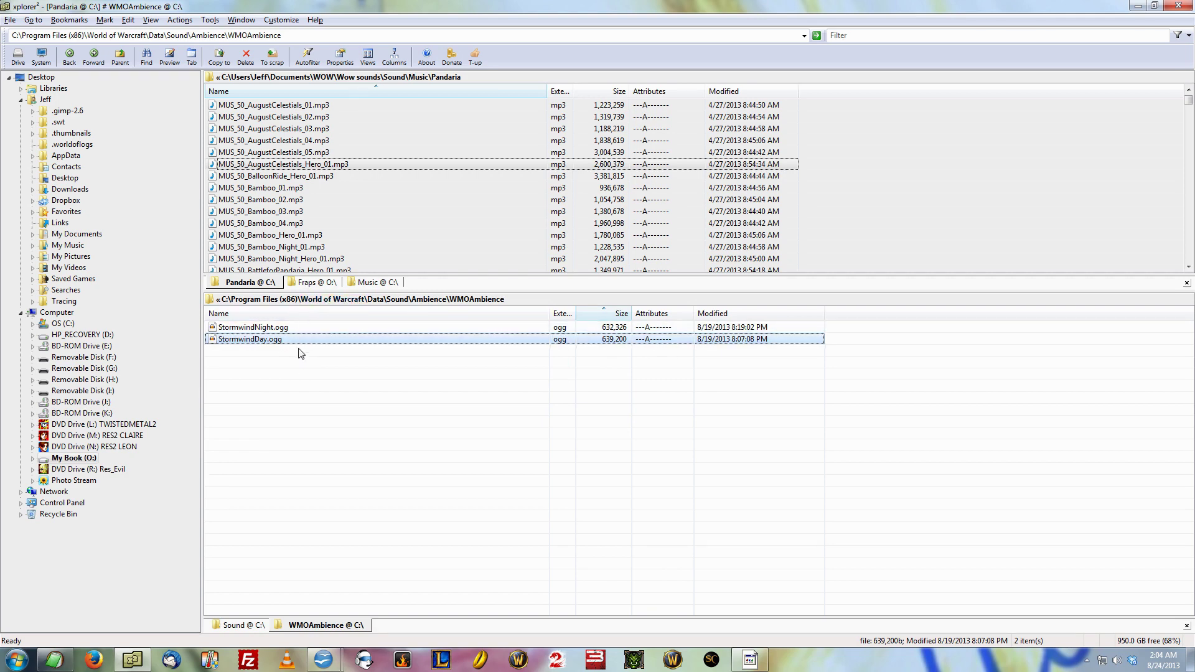
{"action": "double_click", "coordinate": [301, 339]}
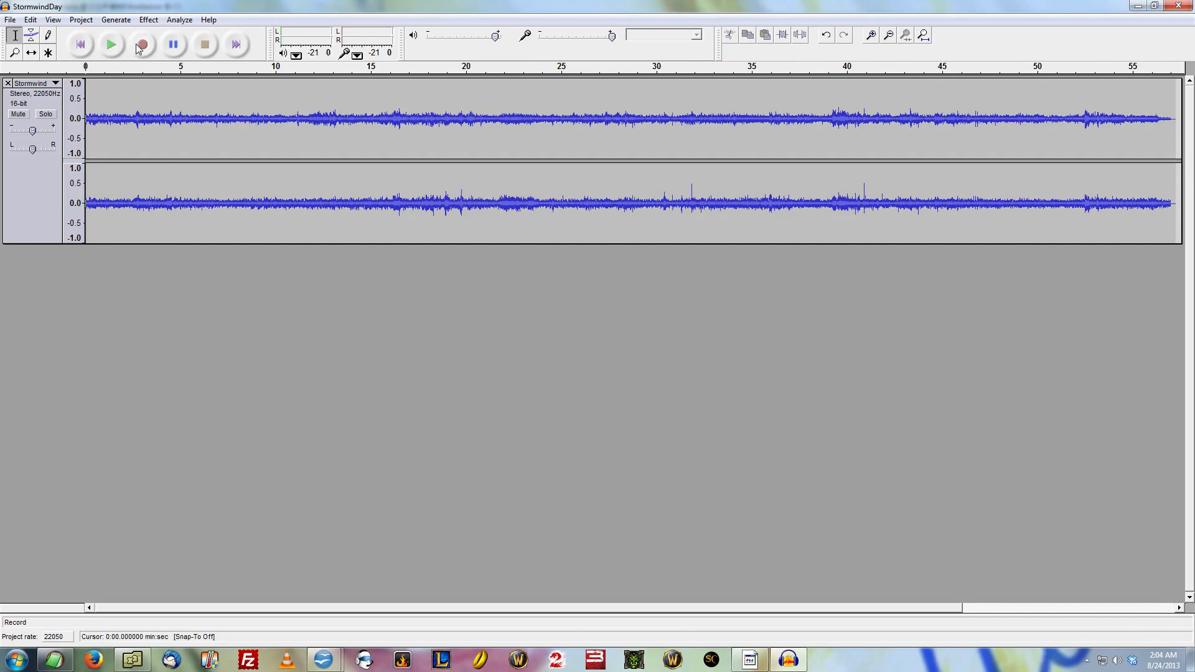
{"action": "left_click", "coordinate": [111, 45]}
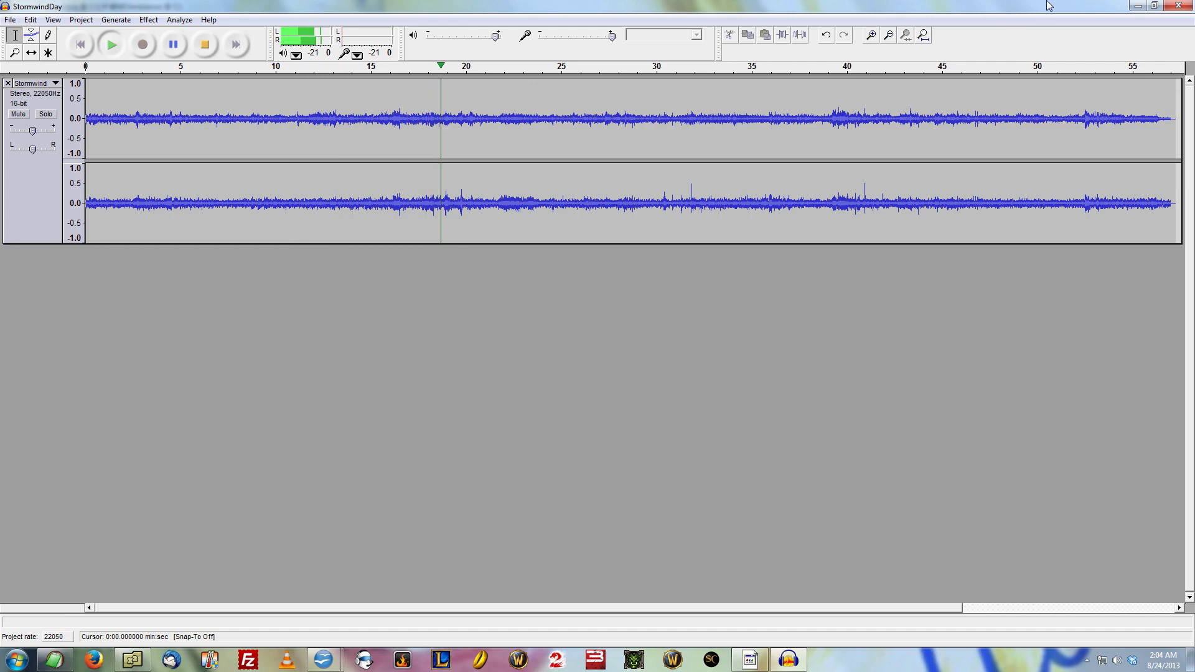
{"action": "left_click", "coordinate": [1179, 6]}
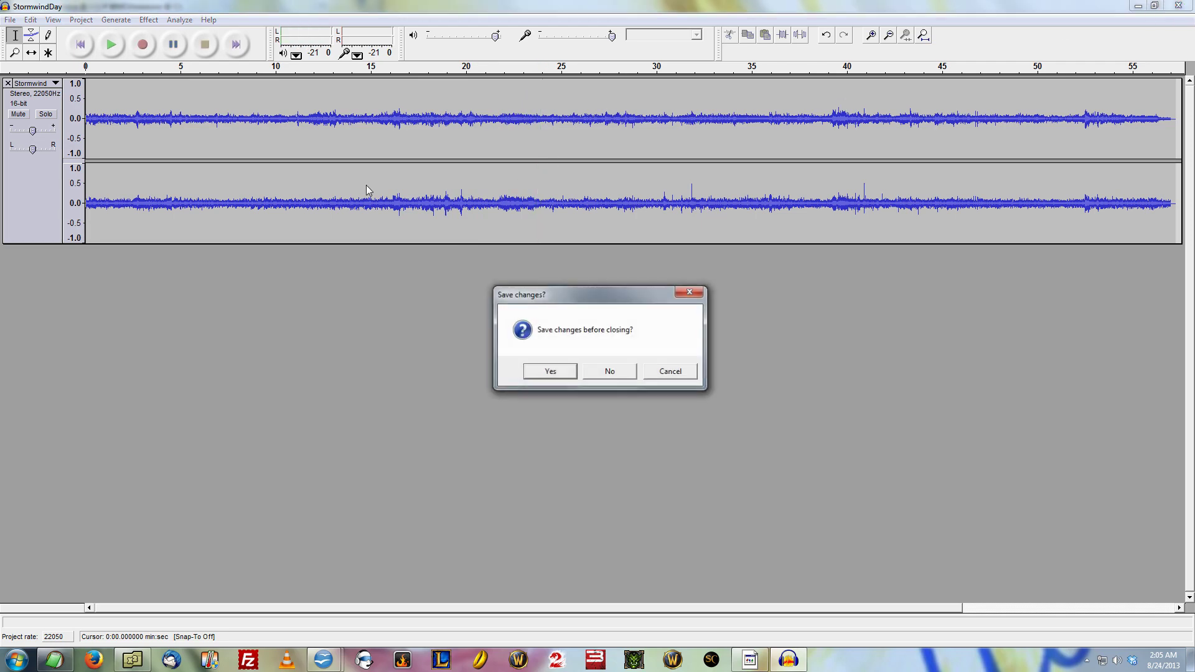
{"action": "left_click", "coordinate": [599, 373]}
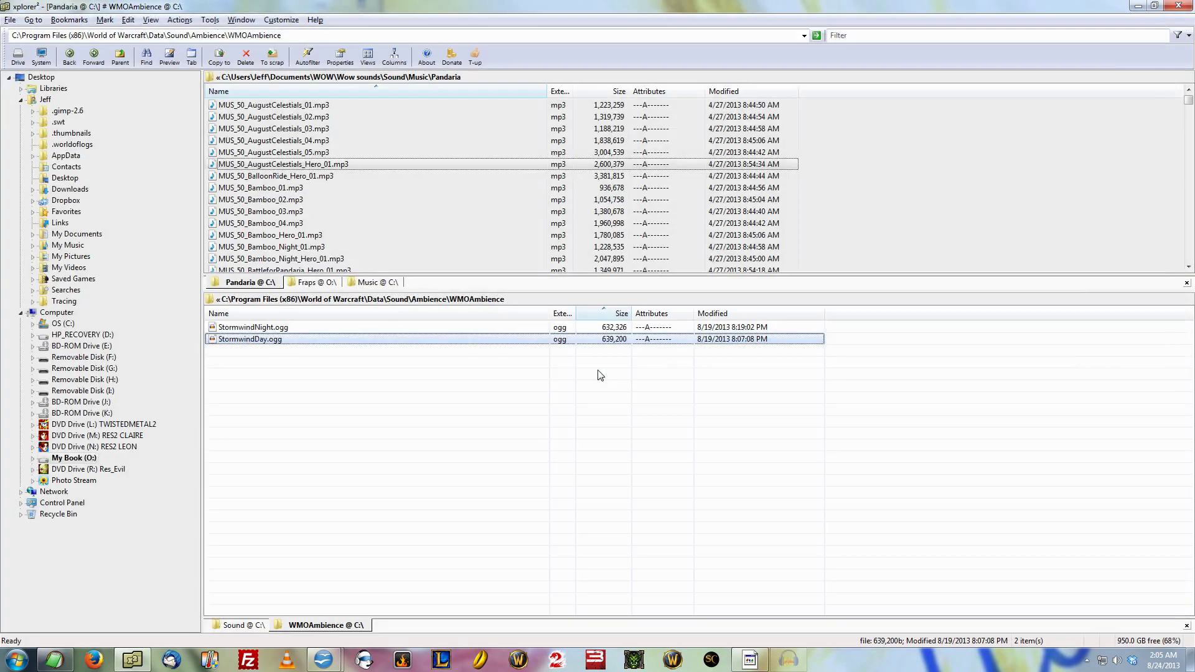
Step: Play StormwindNight.ogg from the WMOAmbience folder in Audacity and close it without saving
{"action": "left_click", "coordinate": [297, 330]}
{"action": "double_click", "coordinate": [297, 330]}
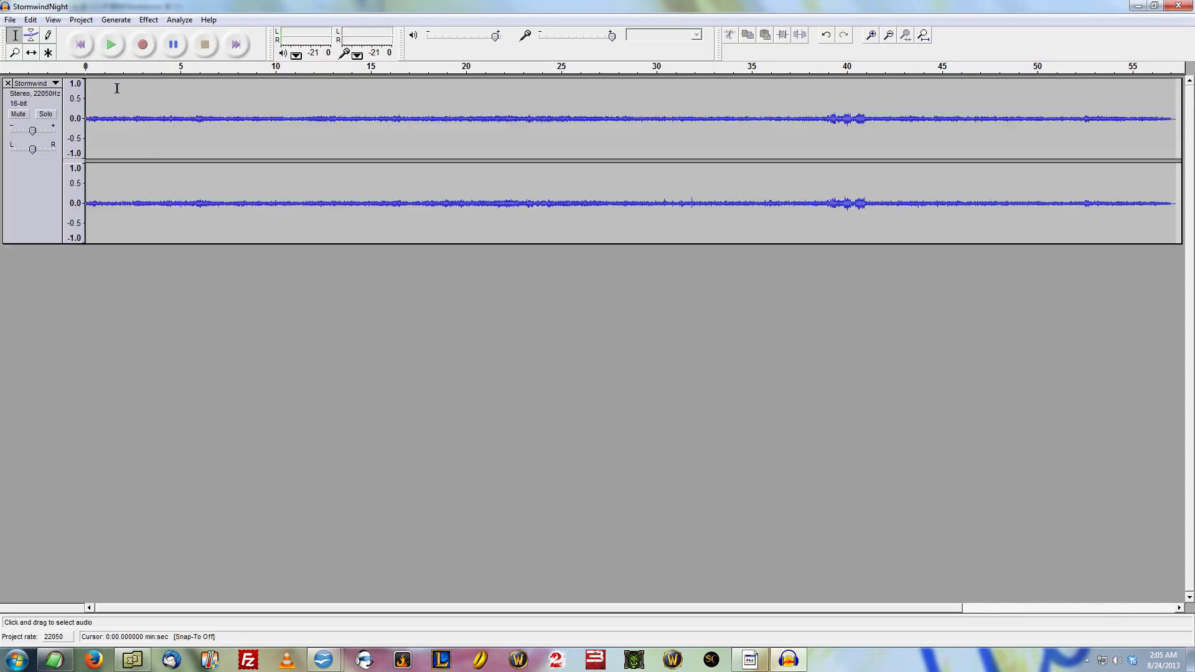
{"action": "left_click", "coordinate": [115, 46]}
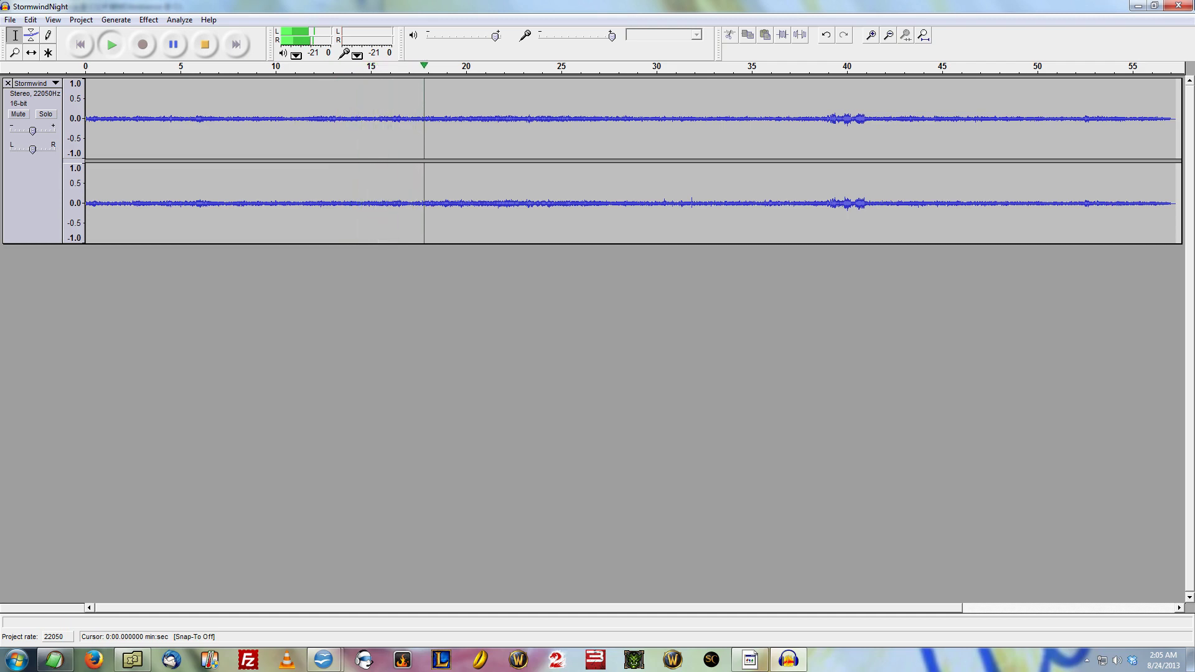
{"action": "left_click", "coordinate": [1180, 8]}
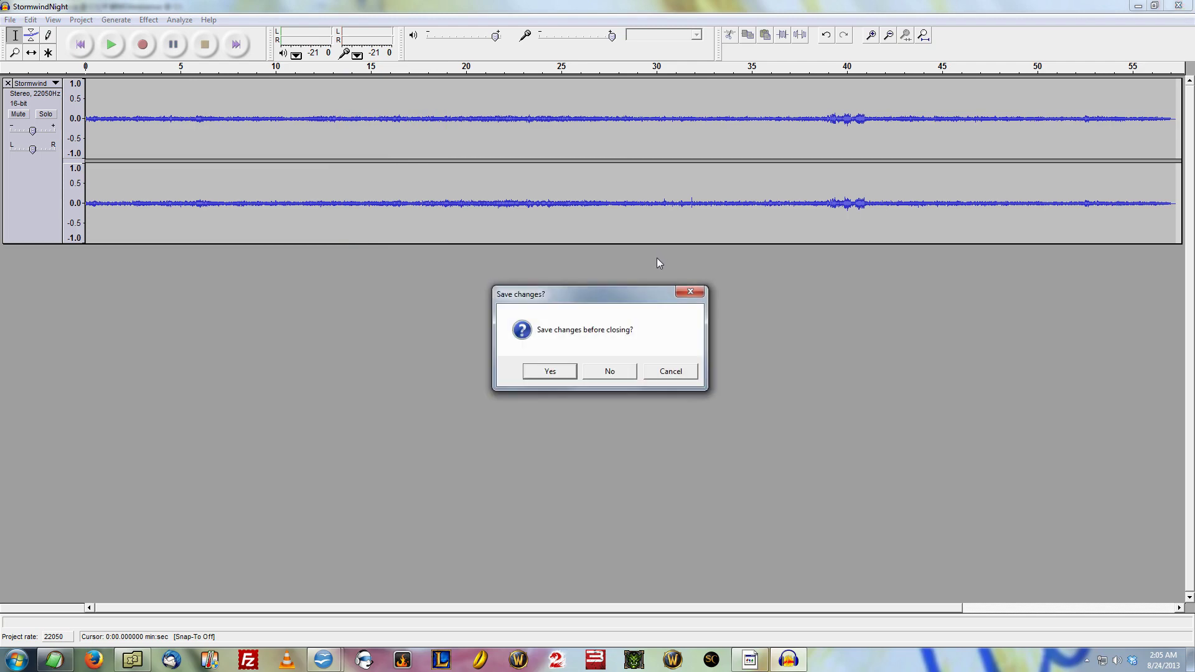
{"action": "left_click", "coordinate": [594, 371]}
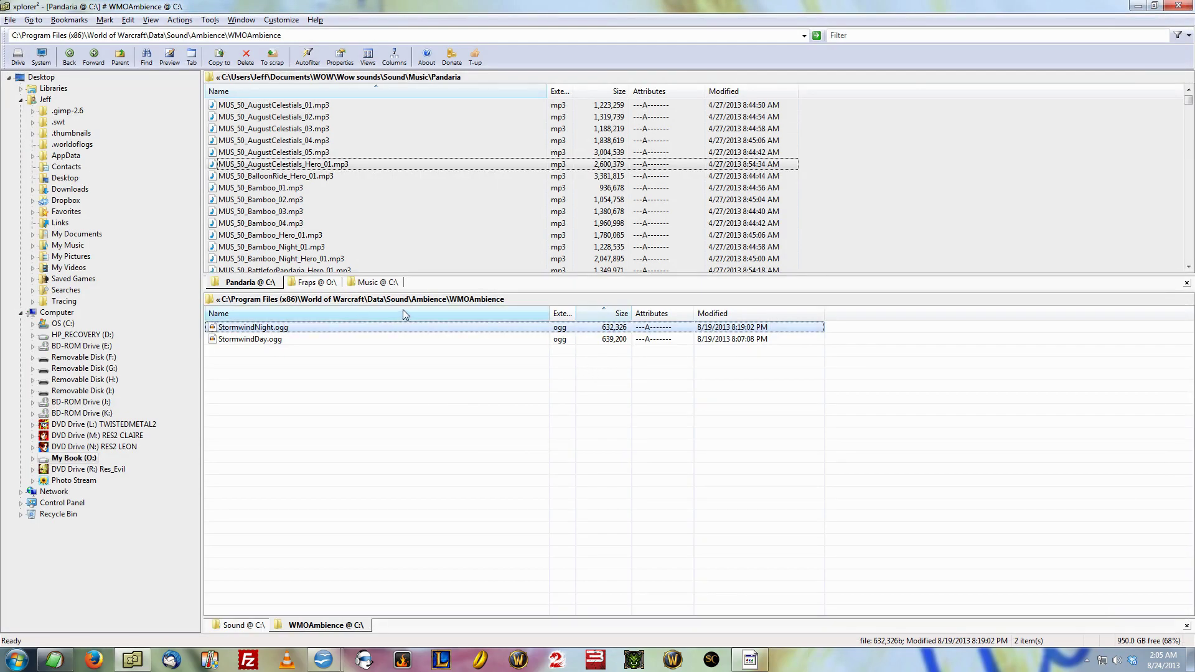
Step: Go to Sound\Character\BloodElfFemalePC, play BloodElfFemalePCCritA.ogg in Audacity, and close it without saving
{"action": "left_click", "coordinate": [424, 300]}
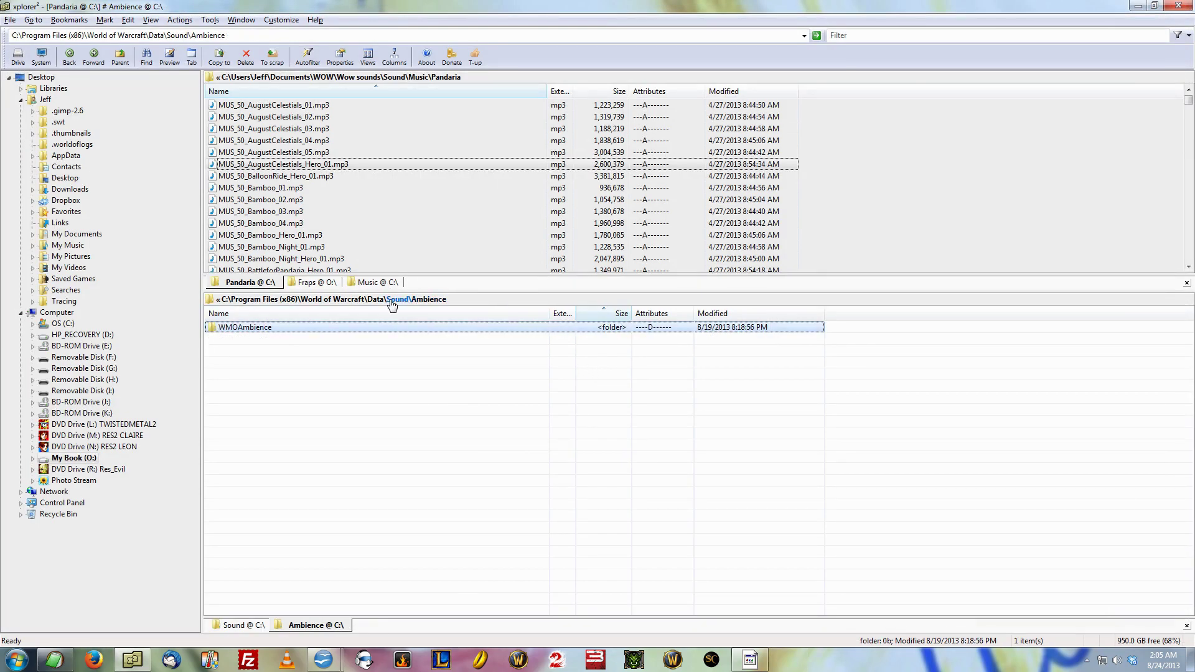
{"action": "left_click", "coordinate": [393, 301]}
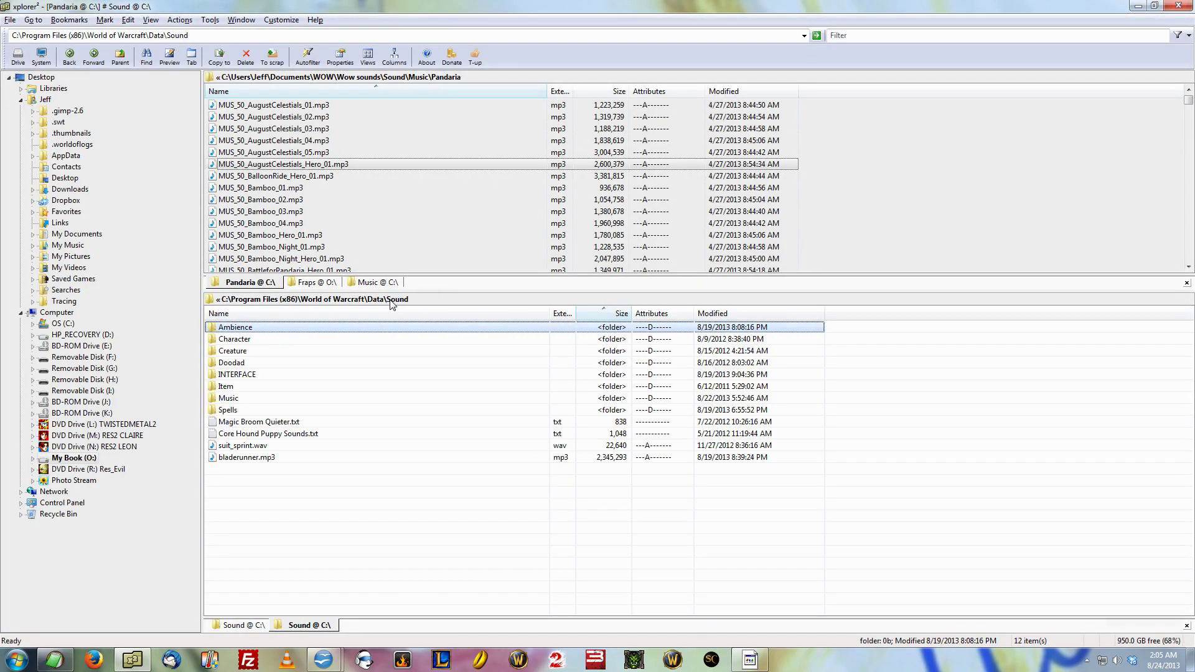
{"action": "double_click", "coordinate": [278, 341]}
{"action": "left_click", "coordinate": [286, 338]}
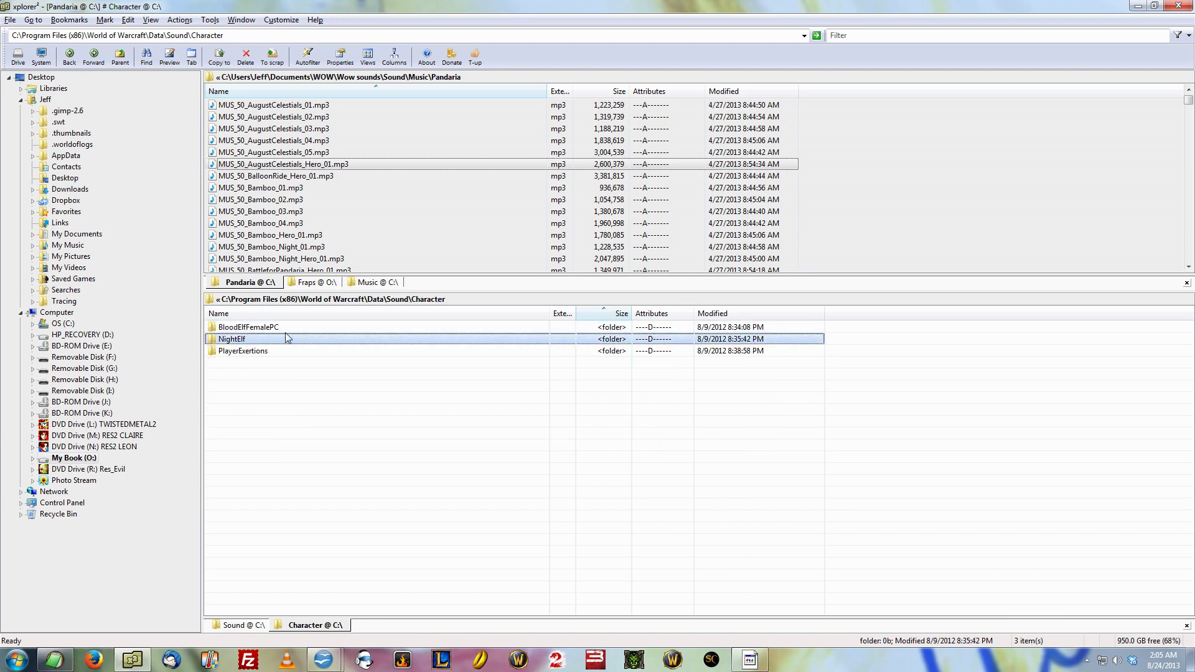
{"action": "key", "text": "Up"}
{"action": "key", "text": "Return"}
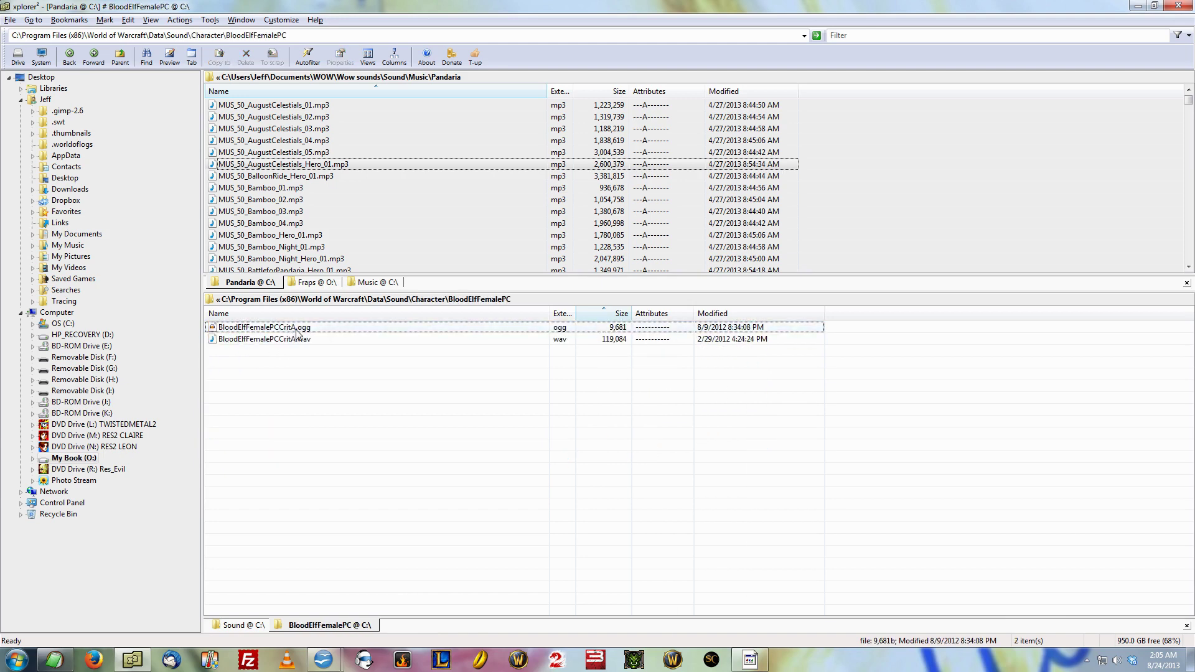
{"action": "double_click", "coordinate": [297, 334]}
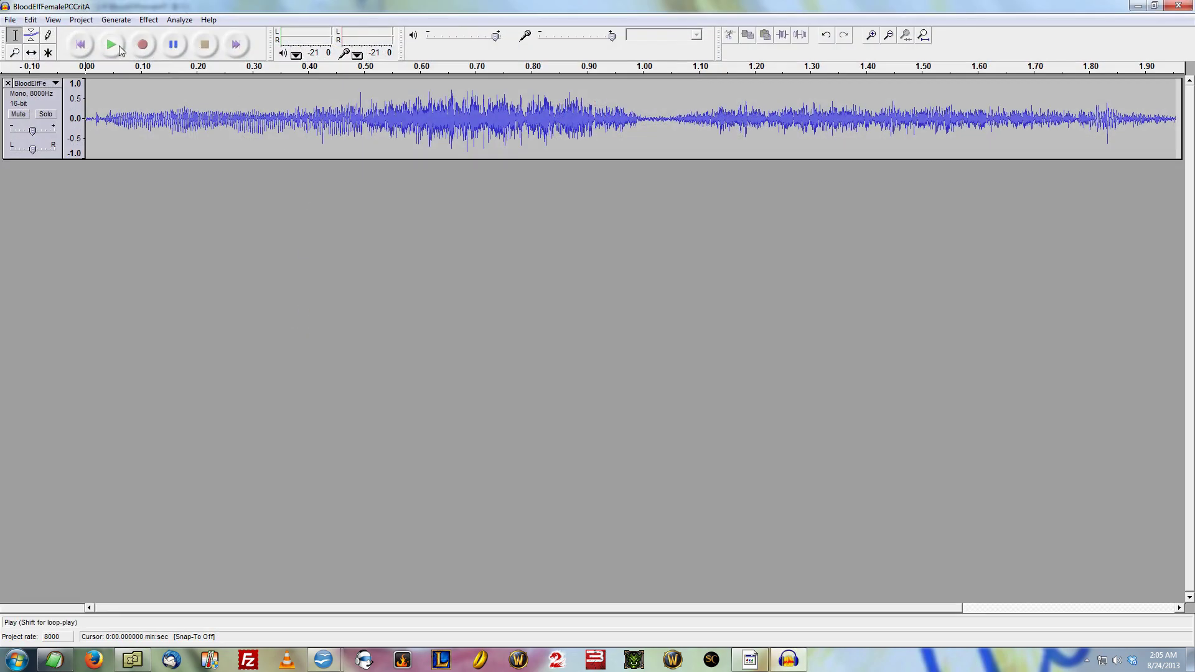
{"action": "left_click", "coordinate": [120, 48]}
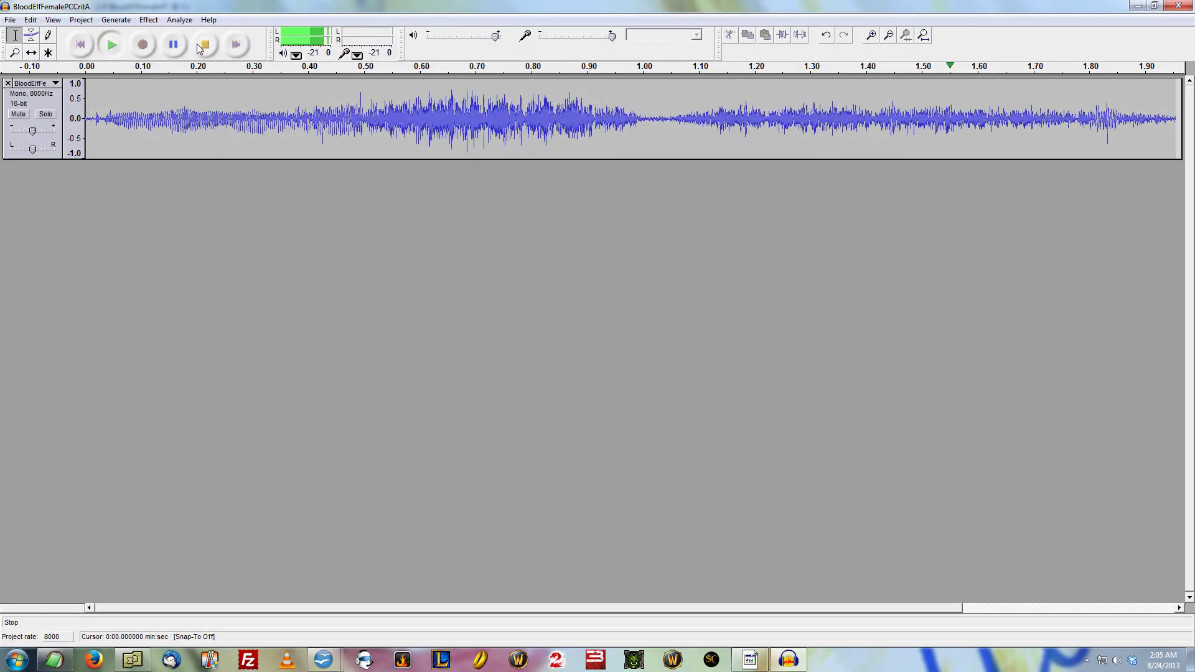
{"action": "left_click", "coordinate": [1175, 6]}
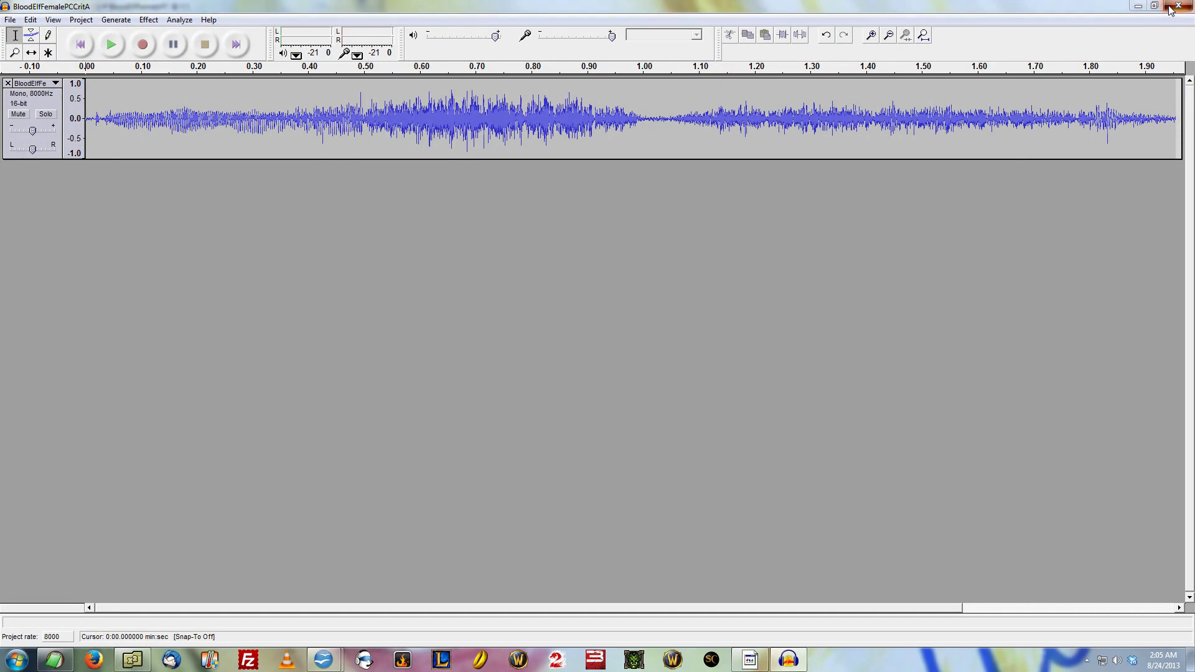
{"action": "left_click", "coordinate": [595, 369]}
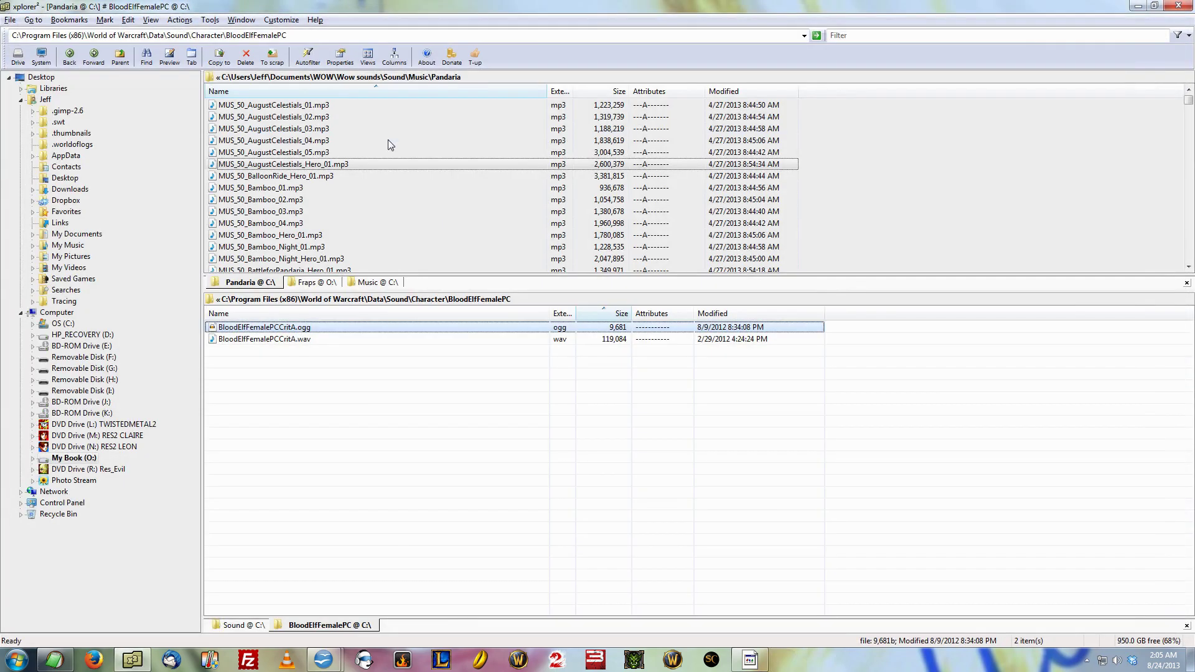
Step: Go to Character\NightElf\NightElfFemale, play NightElfFemaleWoundCrit.ogg in Audacity, and close it without saving
{"action": "left_click", "coordinate": [435, 300]}
{"action": "double_click", "coordinate": [285, 339]}
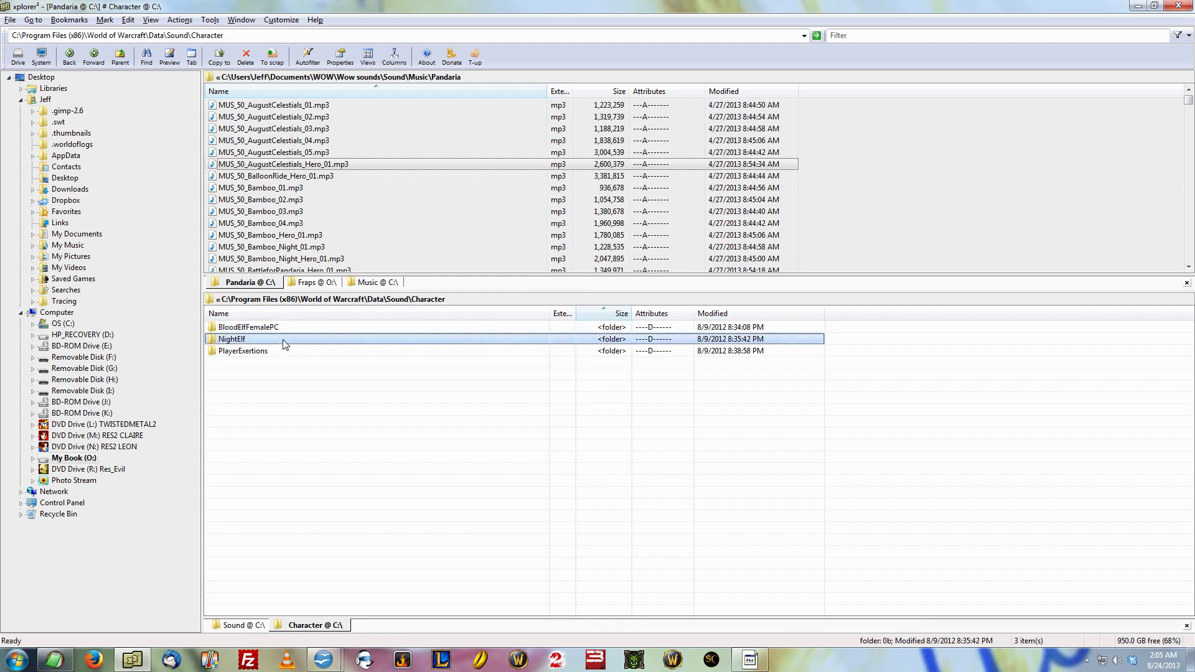
{"action": "double_click", "coordinate": [287, 330]}
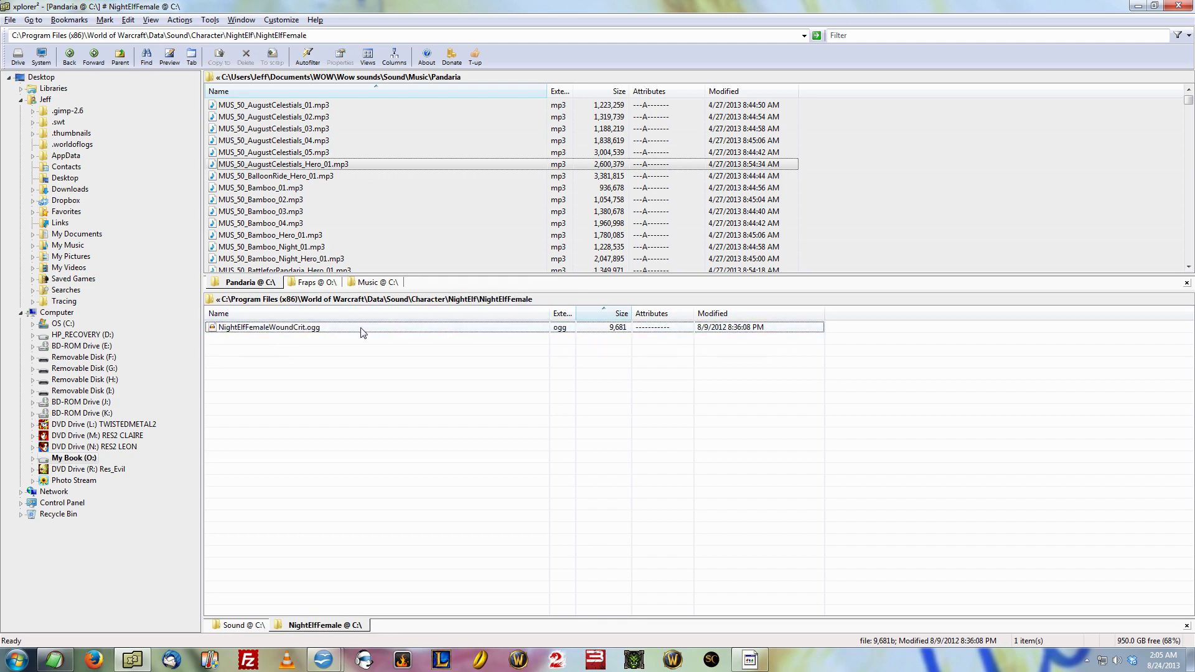
{"action": "double_click", "coordinate": [315, 329]}
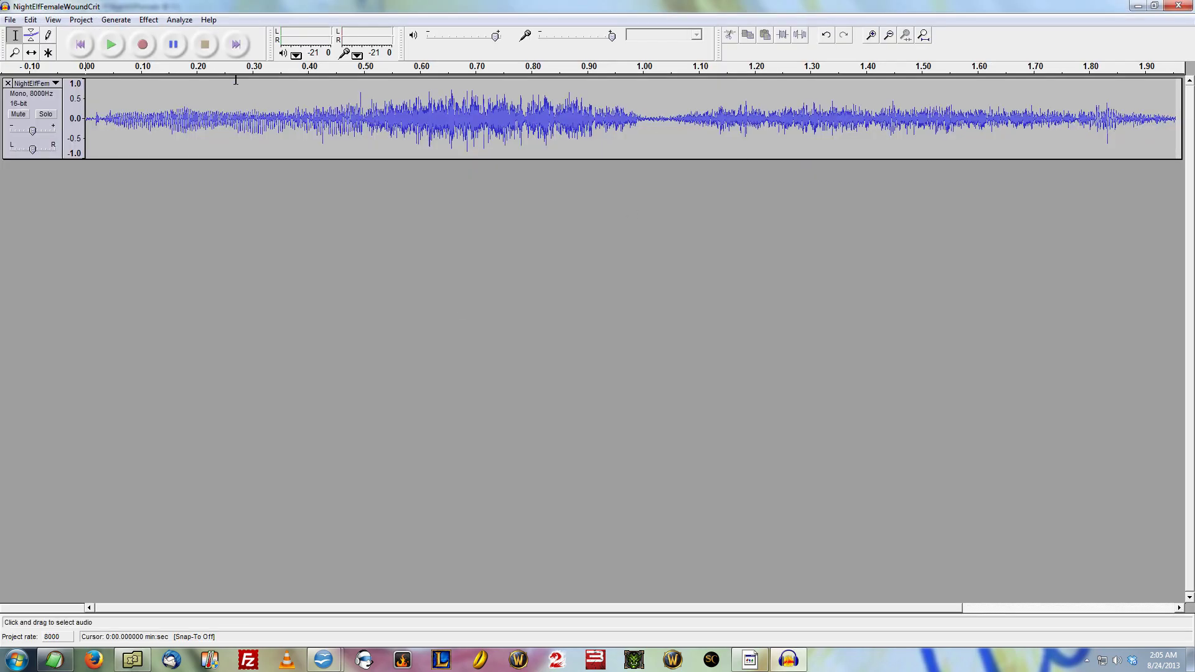
{"action": "left_click", "coordinate": [112, 44]}
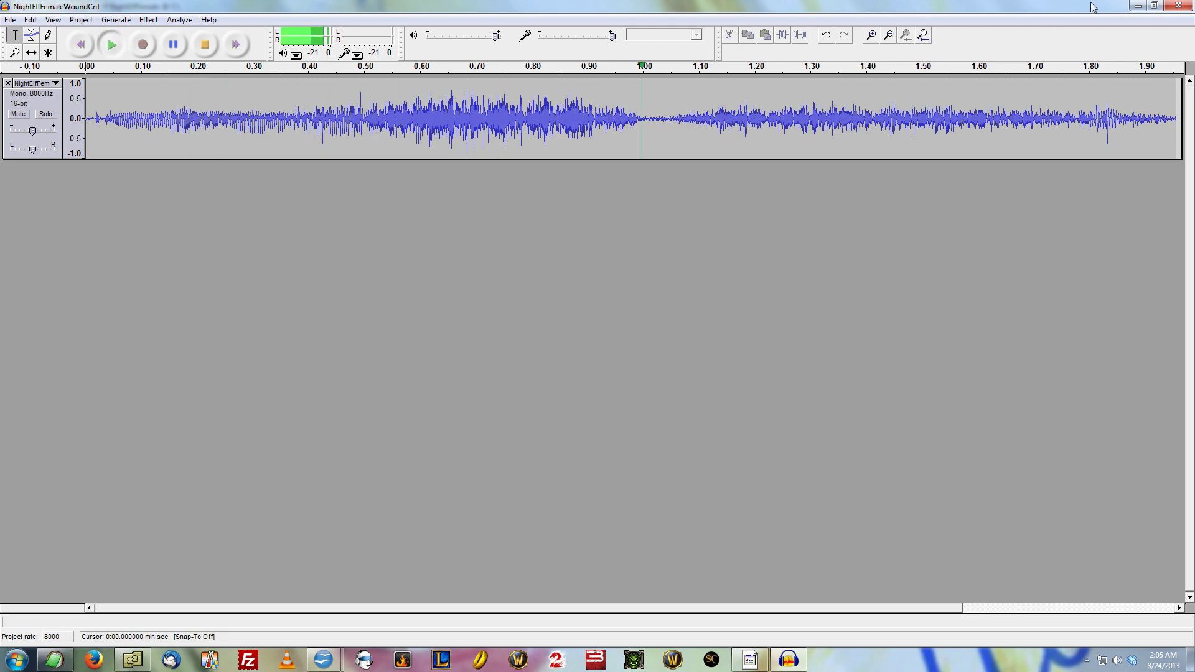
{"action": "left_click", "coordinate": [1178, 5]}
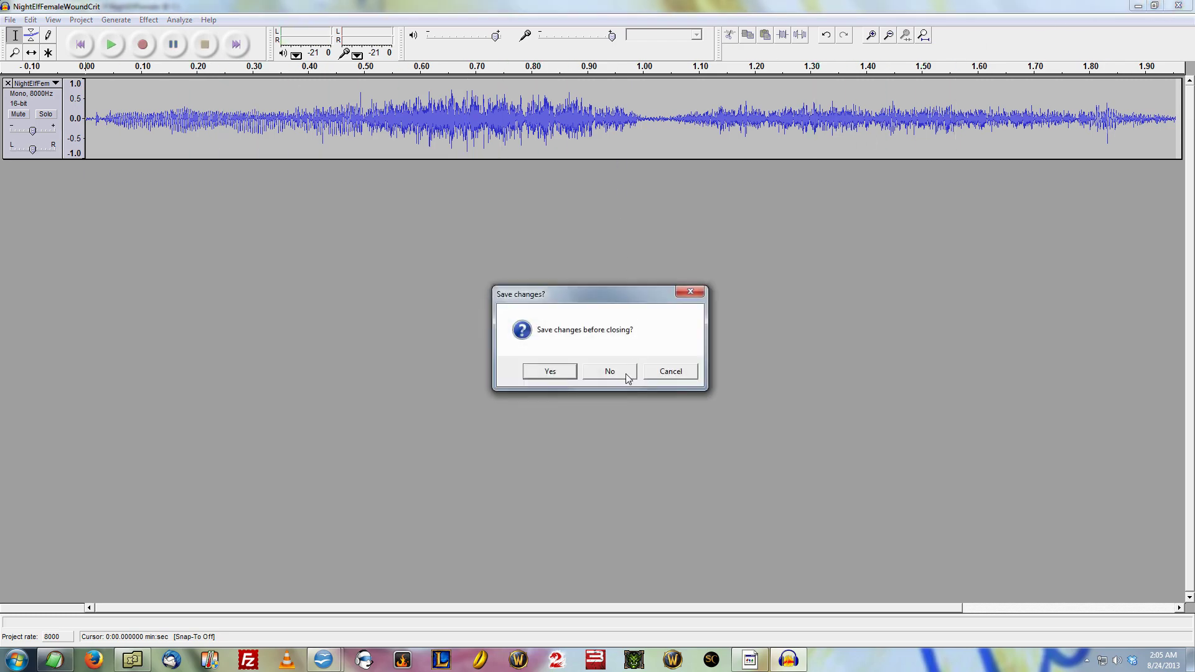
{"action": "left_click", "coordinate": [626, 377]}
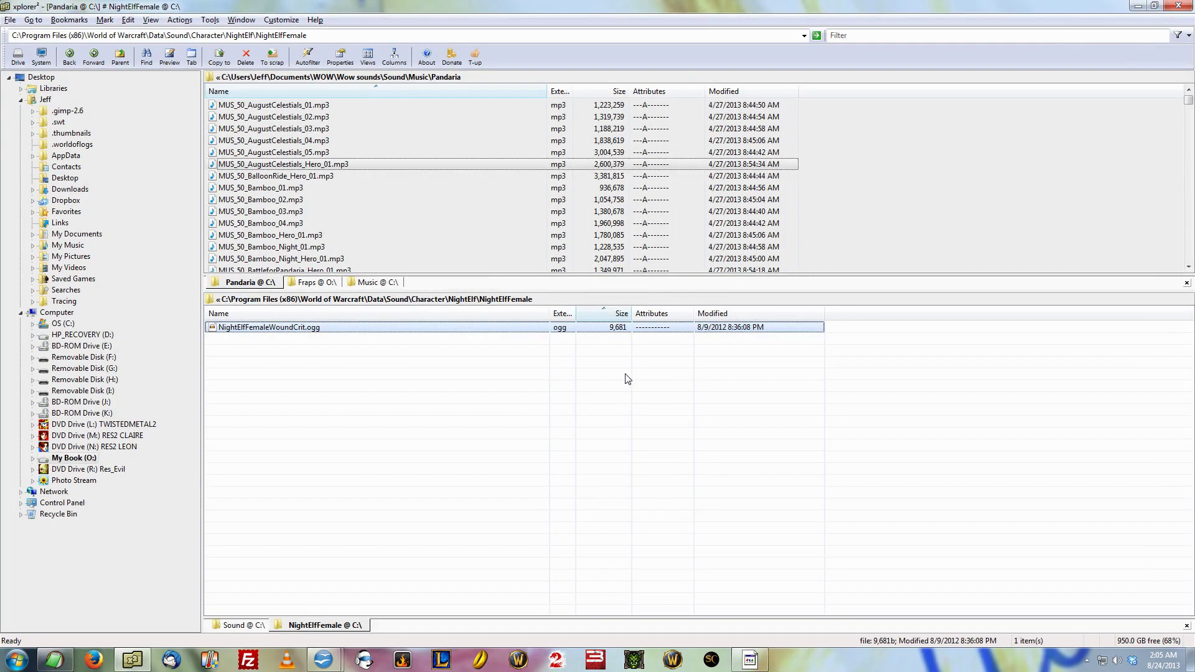
Step: Go back up to the game's Data\Sound folder and open its Music folder
{"action": "left_click", "coordinate": [433, 305]}
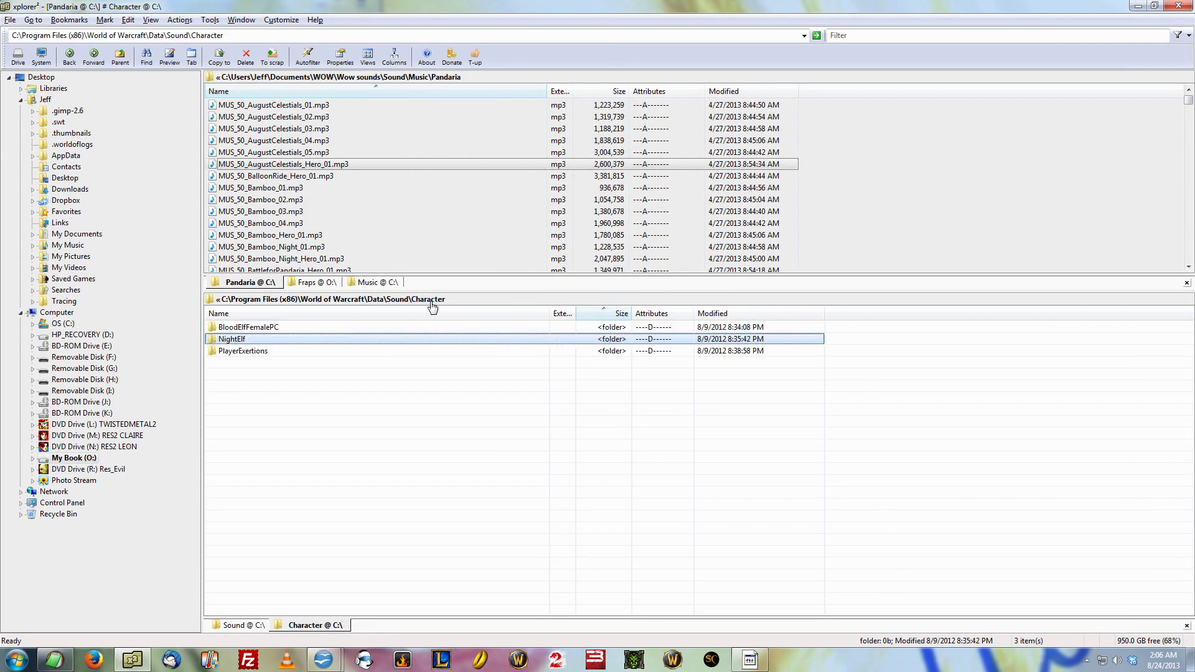
{"action": "left_click", "coordinate": [393, 302]}
{"action": "left_click", "coordinate": [258, 402]}
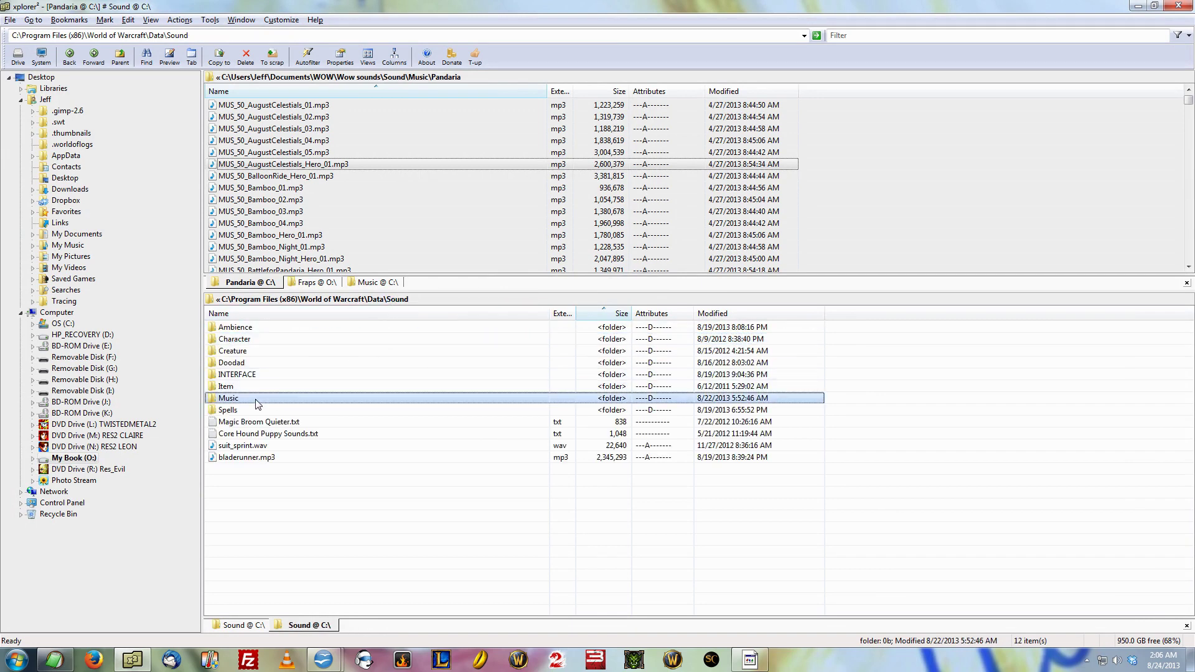
{"action": "double_click", "coordinate": [257, 402]}
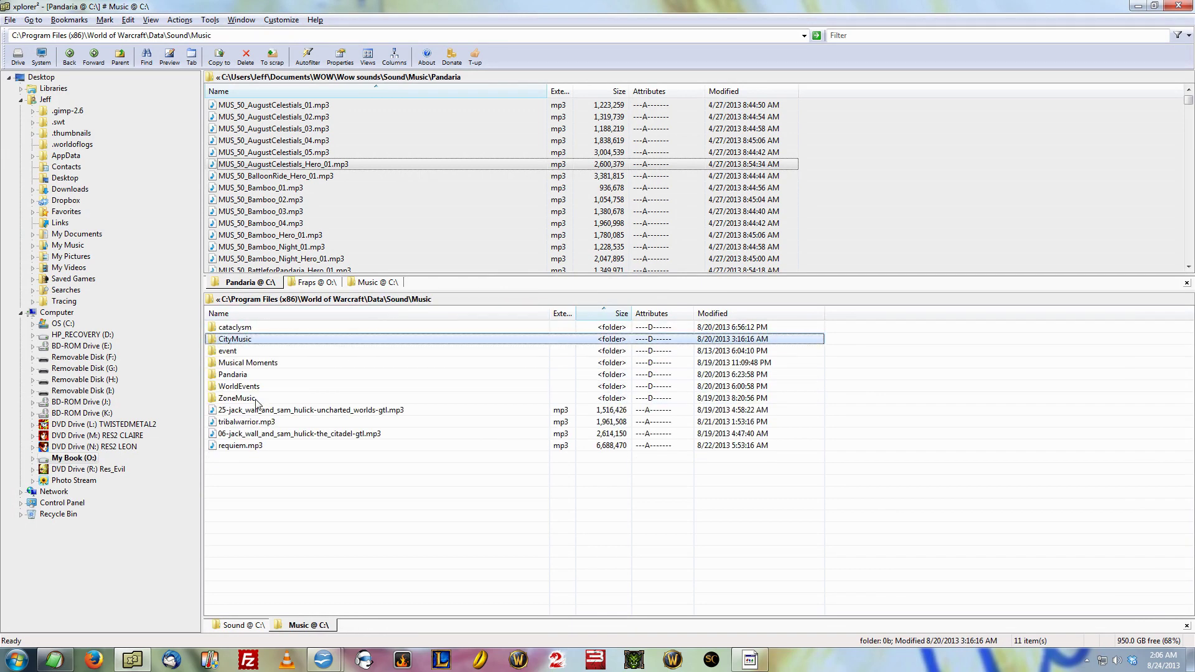
Step: Open Musical Moments\battle, play battle02.mp3 while skipping ahead in the track, and close the player
{"action": "double_click", "coordinate": [265, 365]}
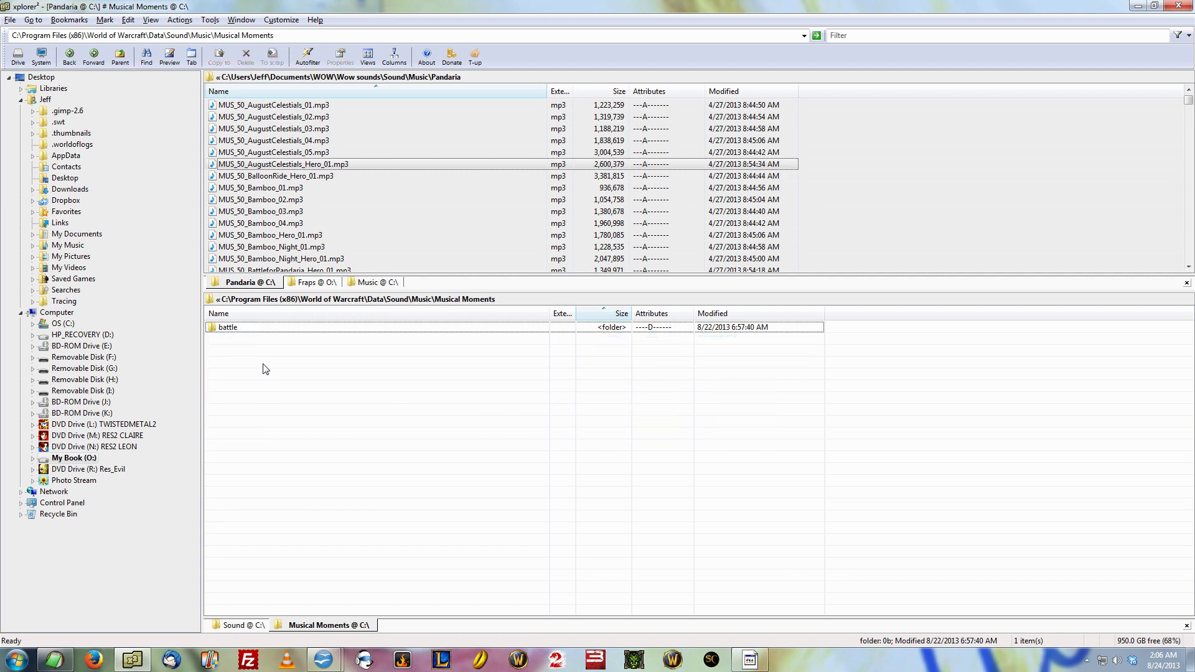
{"action": "double_click", "coordinate": [284, 328]}
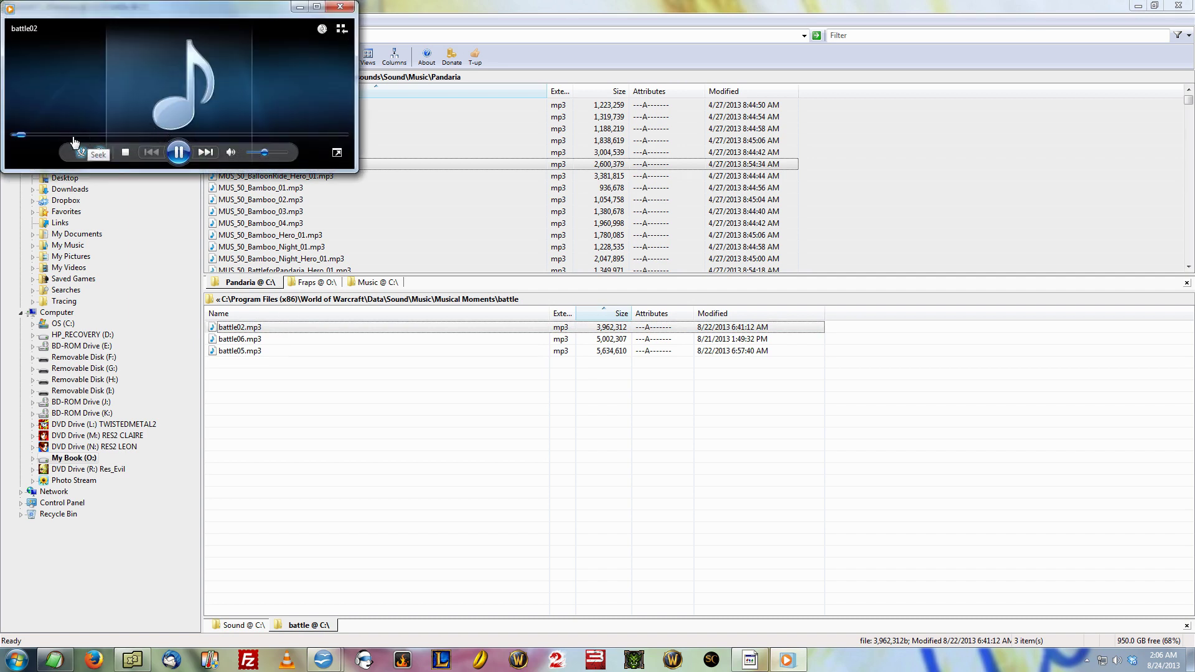
{"action": "left_click", "coordinate": [228, 135]}
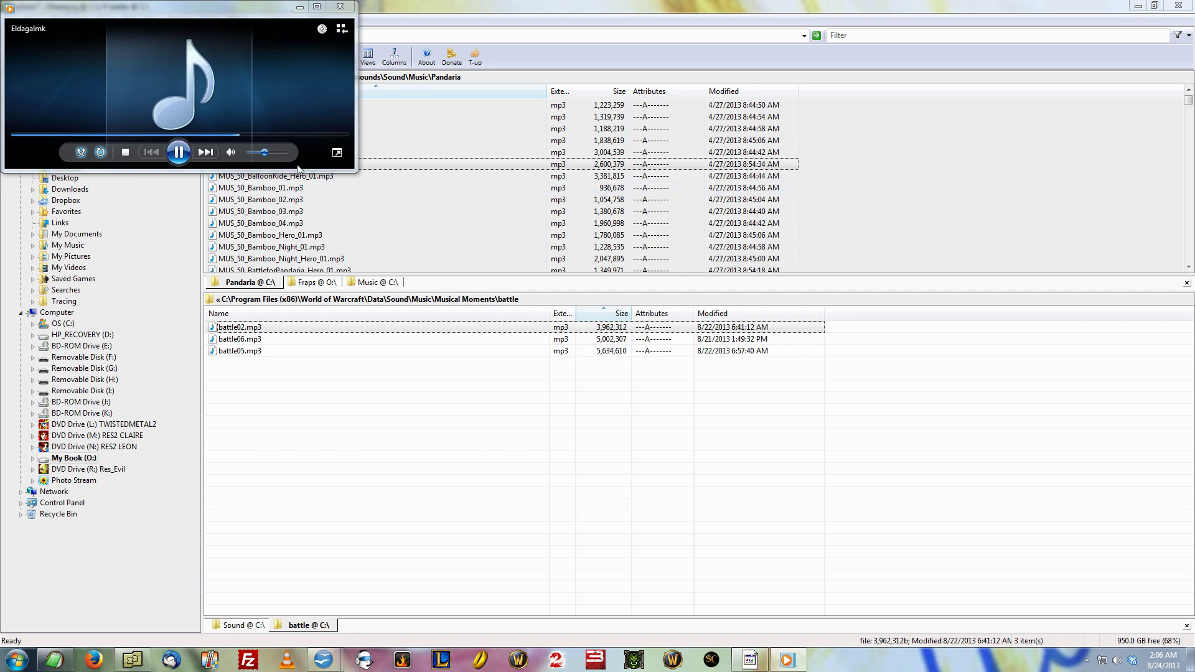
{"action": "left_click", "coordinate": [180, 153]}
{"action": "left_click", "coordinate": [266, 135]}
{"action": "left_click", "coordinate": [356, 11]}
{"action": "left_click", "coordinate": [352, 8]}
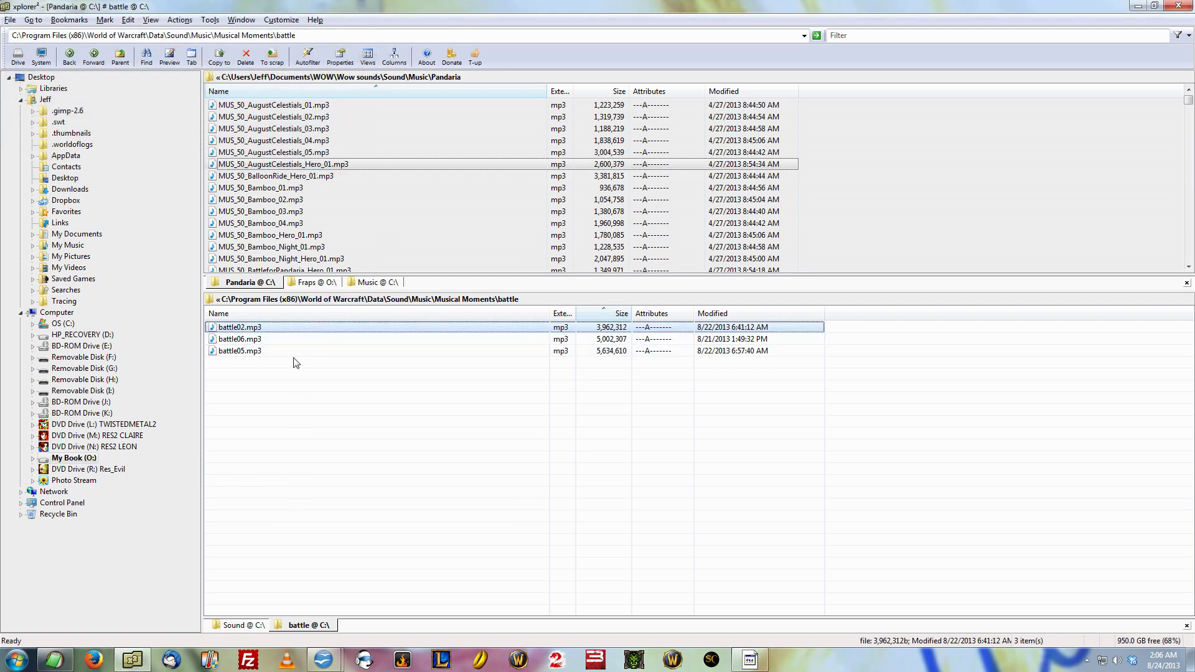
Step: Preview battle06.mp3 and battle05.mp3 from the battle folder, skipping ahead in each, and close the player
{"action": "double_click", "coordinate": [292, 340]}
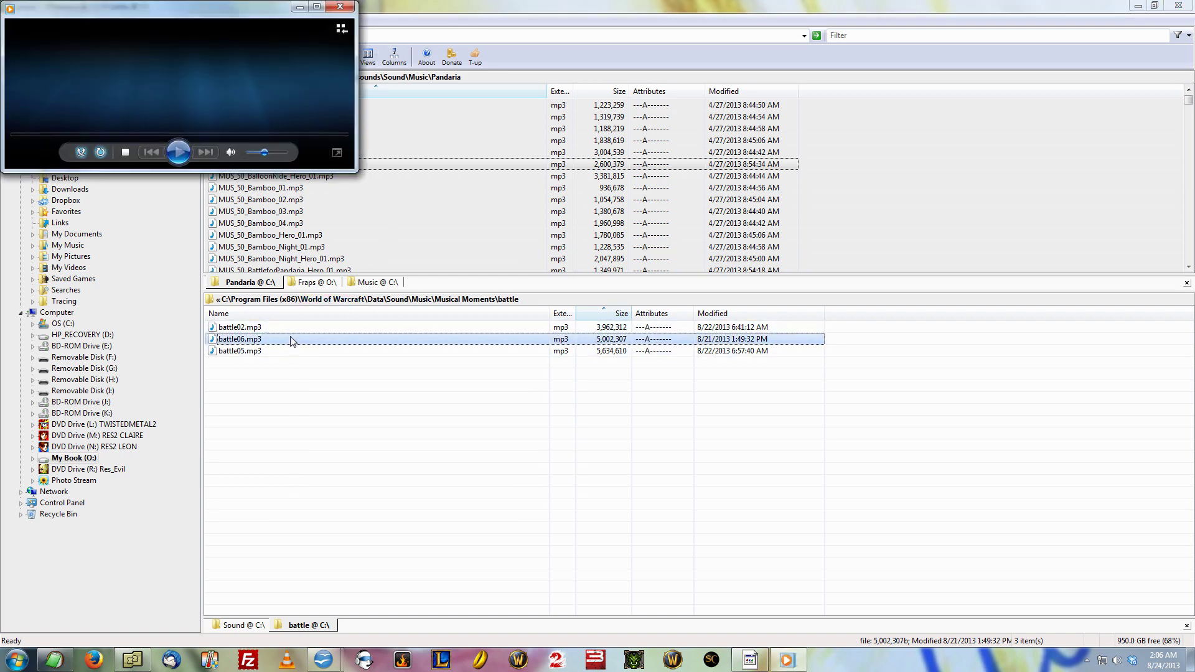
{"action": "left_click", "coordinate": [76, 135]}
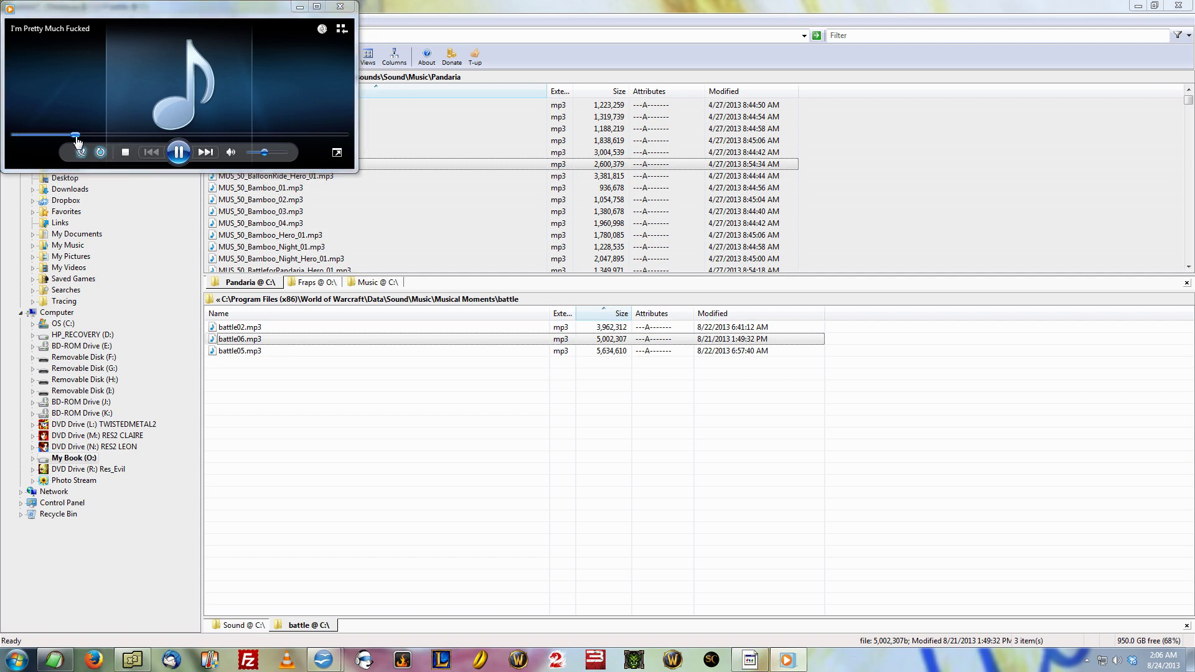
{"action": "left_click", "coordinate": [340, 7]}
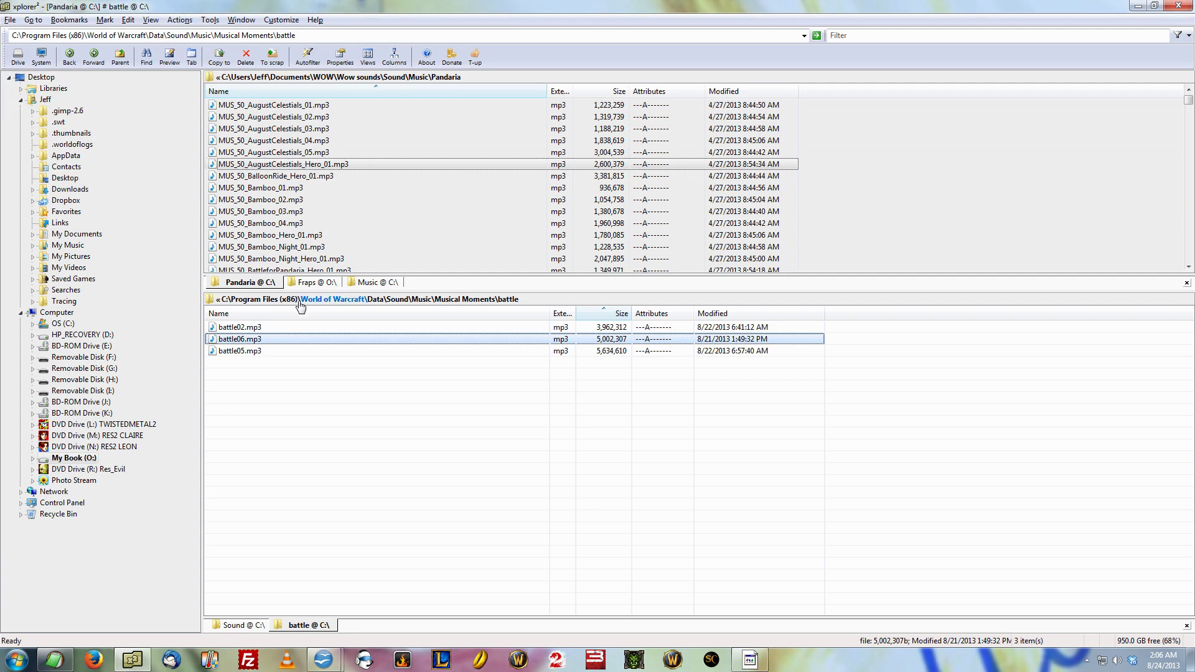
{"action": "double_click", "coordinate": [248, 351]}
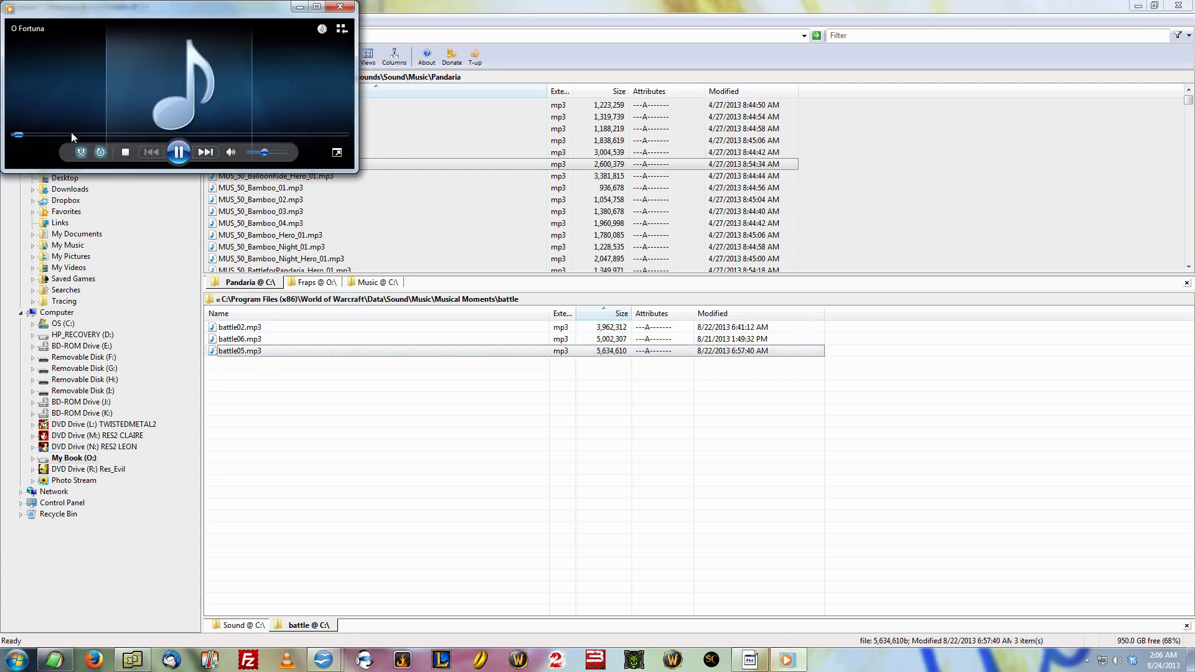
{"action": "left_click", "coordinate": [75, 133]}
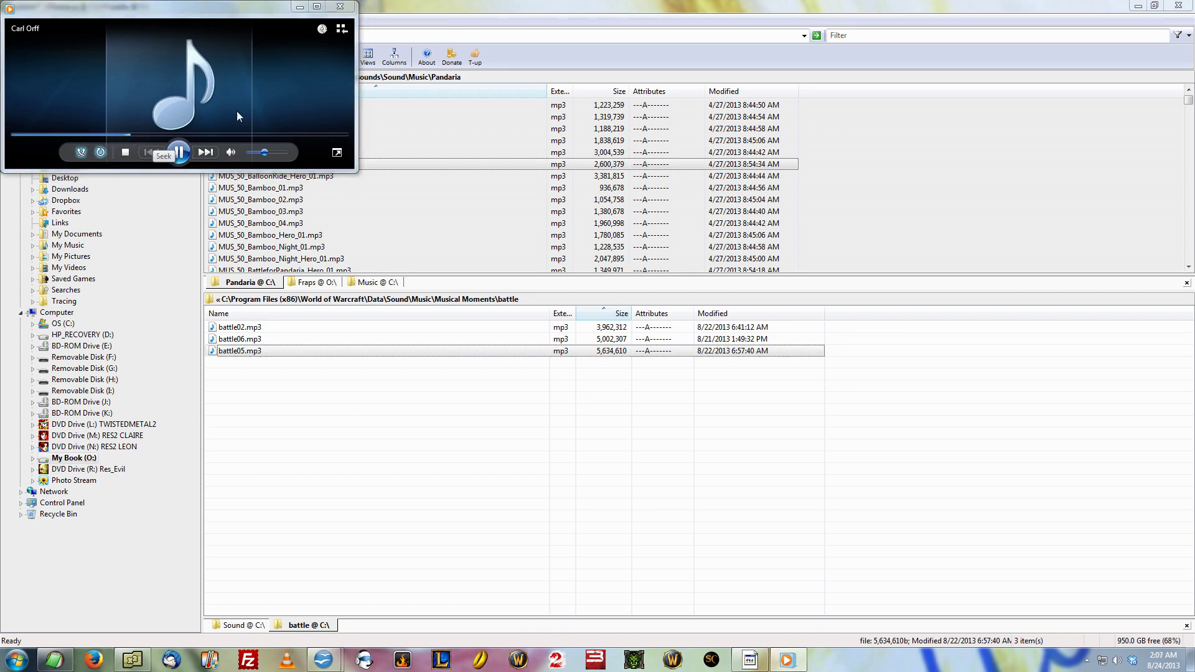
{"action": "left_click", "coordinate": [344, 8]}
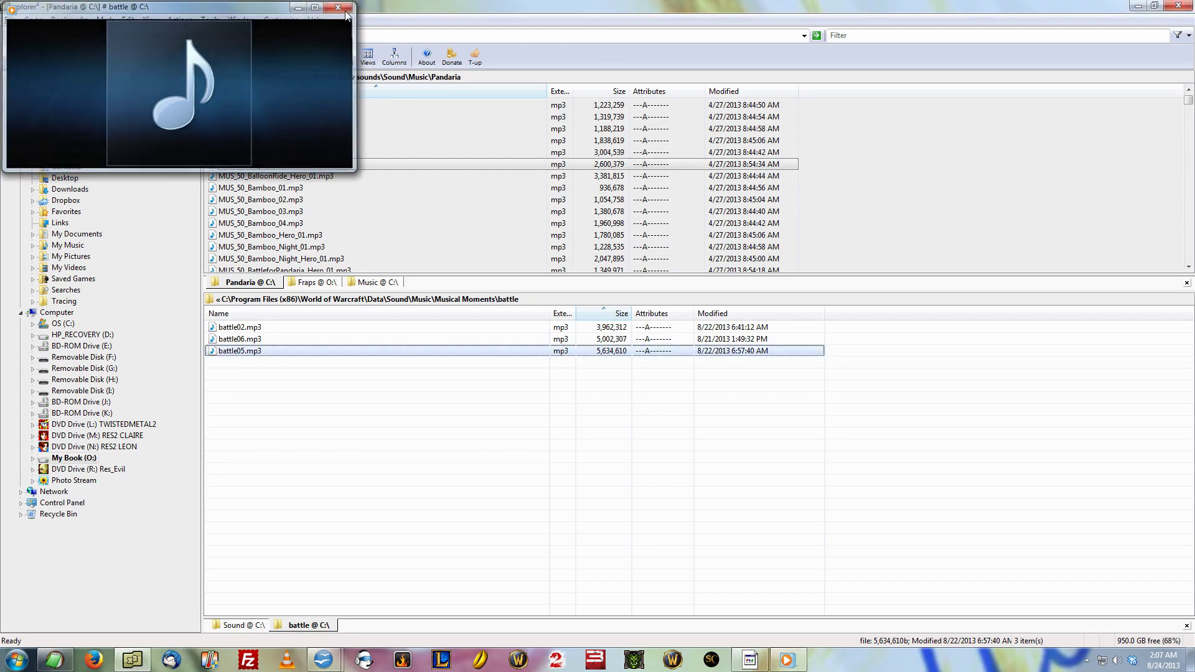
Step: Go back up to the Music folder, open ZoneMusic\CursedLand, play CursedLand05.mp3, and close the player
{"action": "left_click", "coordinate": [467, 299]}
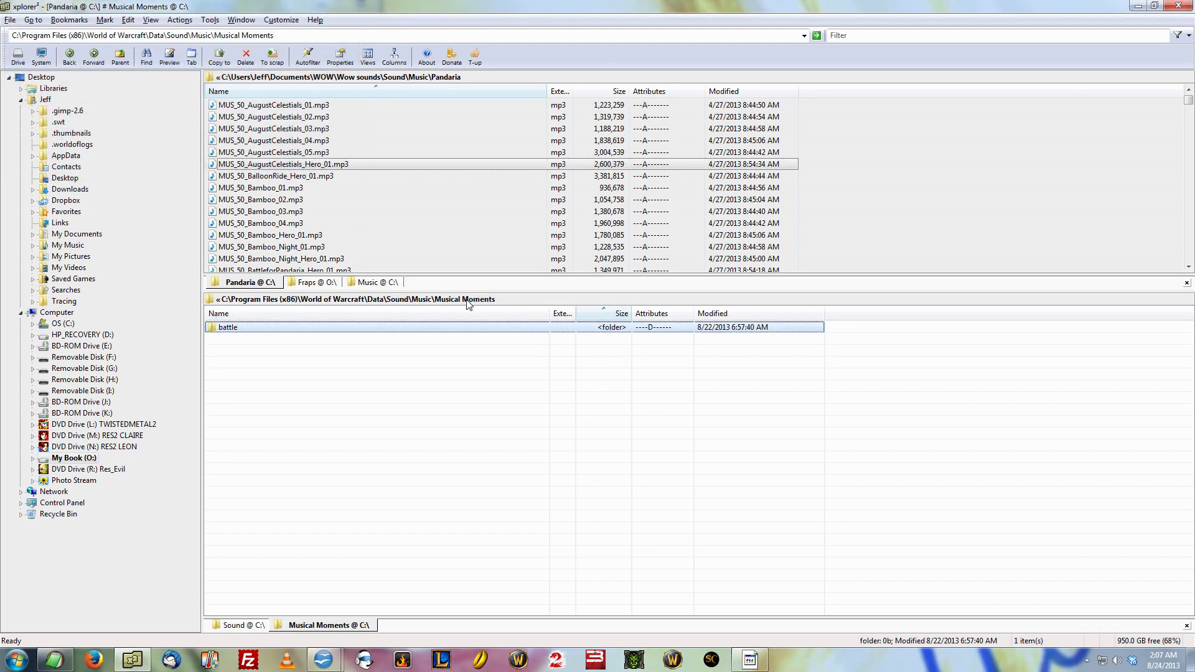
{"action": "left_click", "coordinate": [421, 299]}
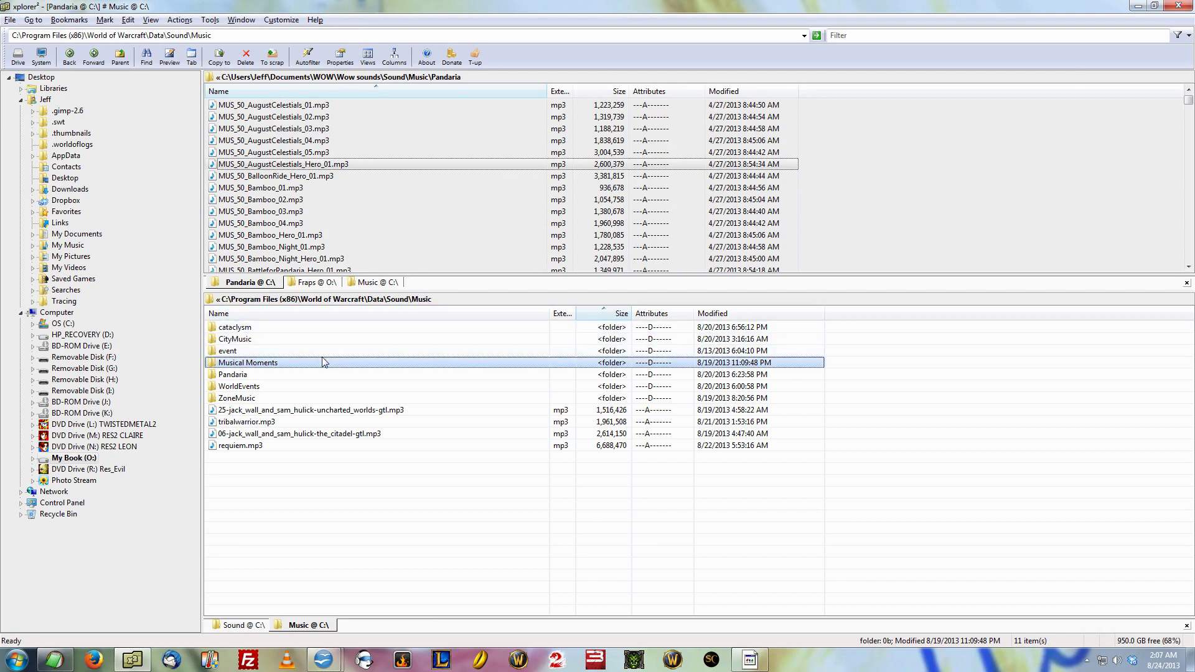
{"action": "double_click", "coordinate": [261, 399]}
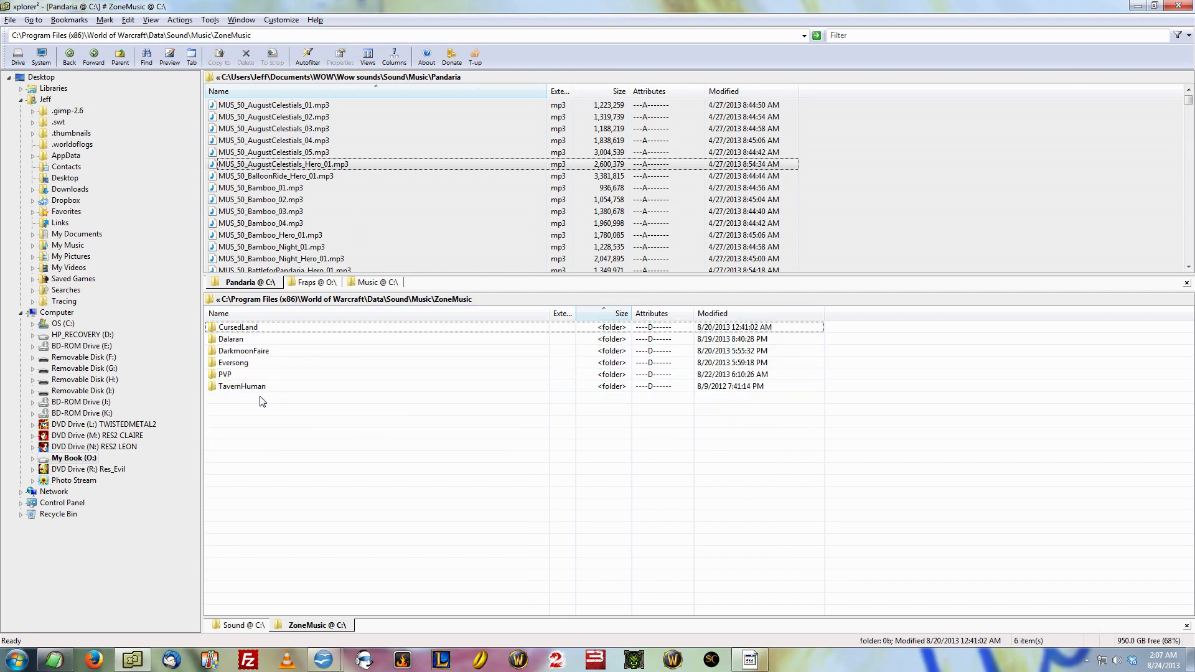
{"action": "double_click", "coordinate": [266, 333]}
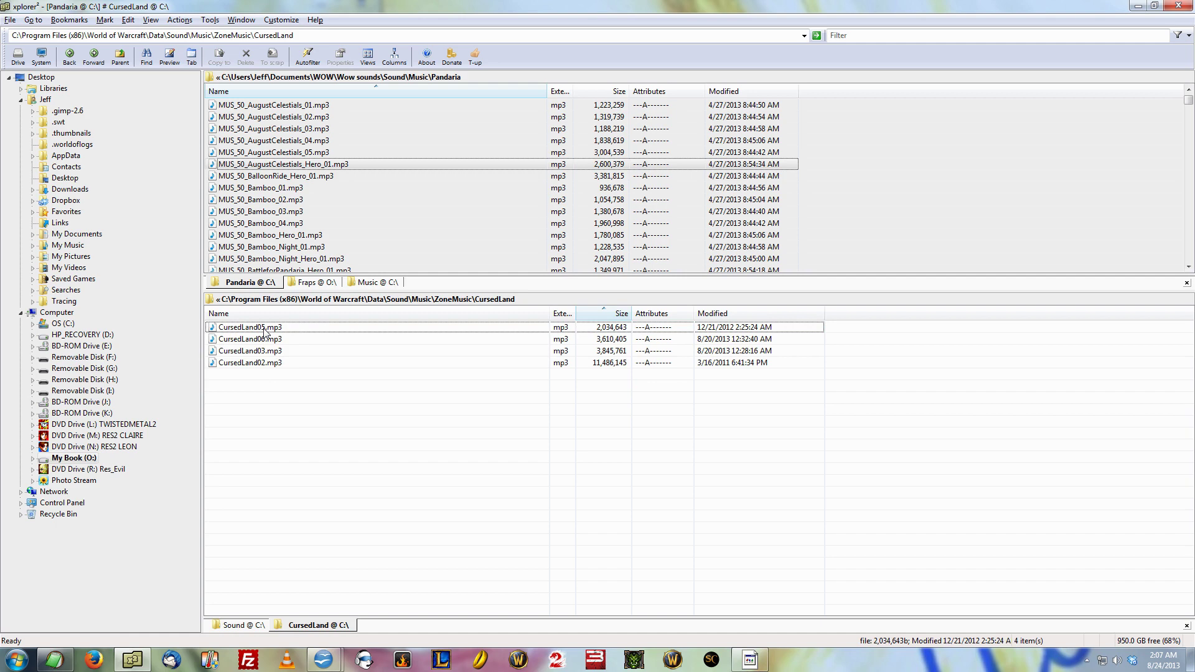
{"action": "double_click", "coordinate": [264, 329]}
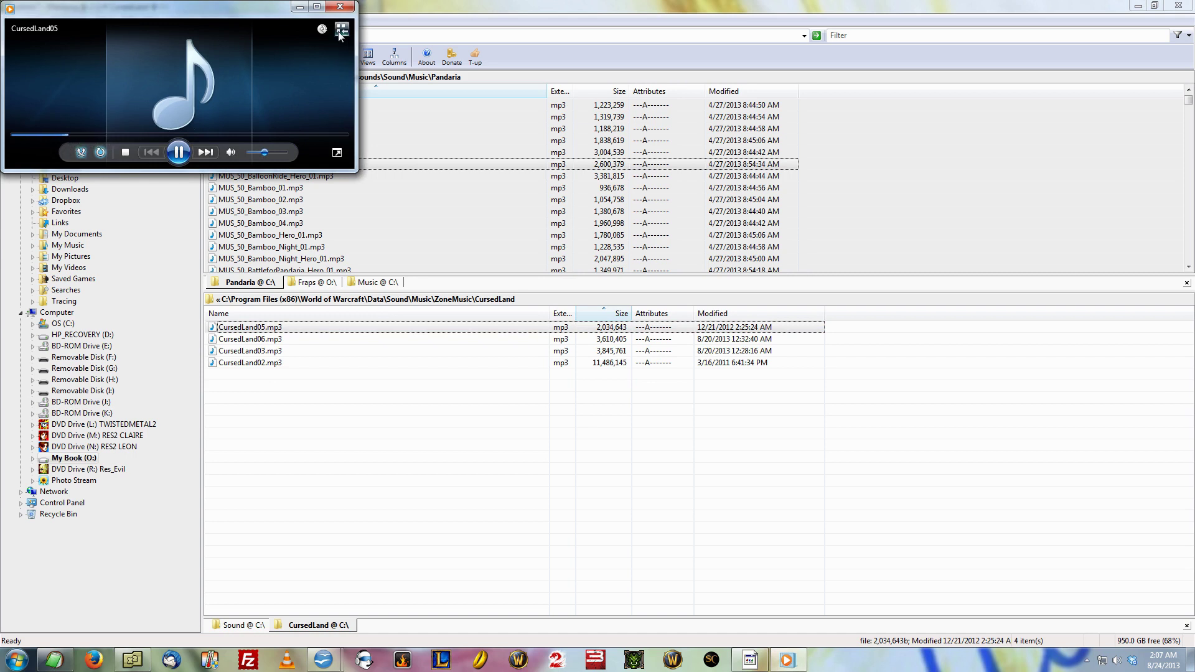
{"action": "left_click", "coordinate": [342, 7]}
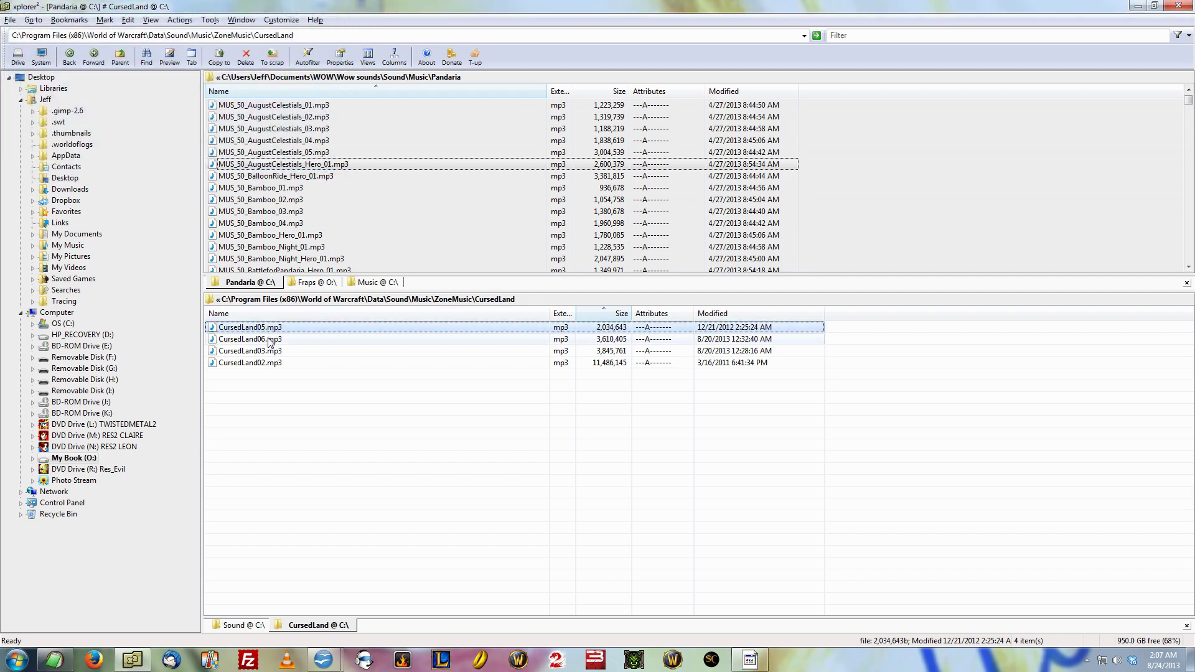
Step: Play CursedLand06.mp3, skip ahead in the track, and close the player
{"action": "key", "text": "Down"}
{"action": "key", "text": "Return"}
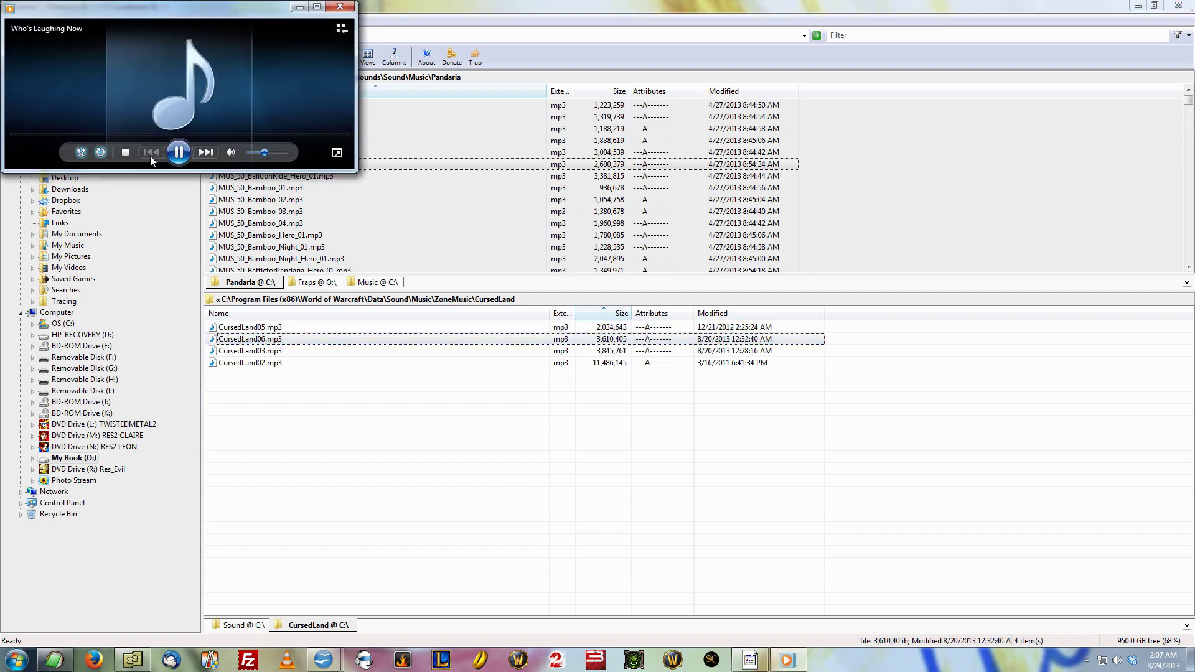
{"action": "left_click", "coordinate": [96, 135]}
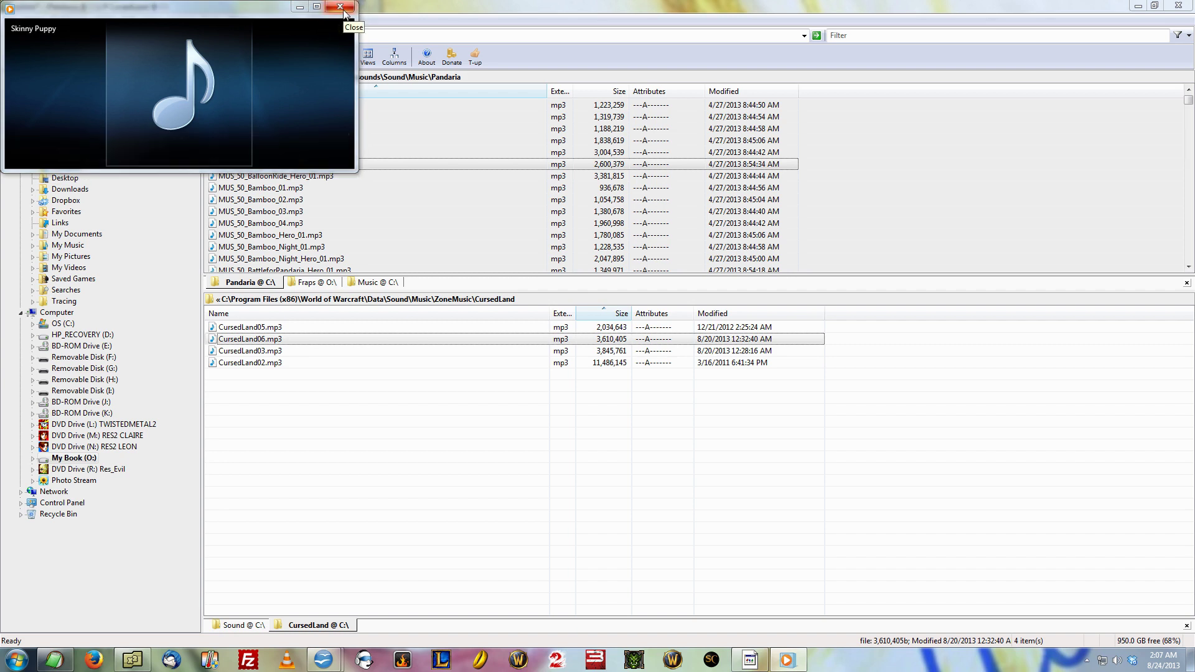
{"action": "left_click", "coordinate": [344, 11]}
Step: Play CursedLand03.mp3, skip ahead twice up to about the middle of the track, and close the player
{"action": "double_click", "coordinate": [272, 352]}
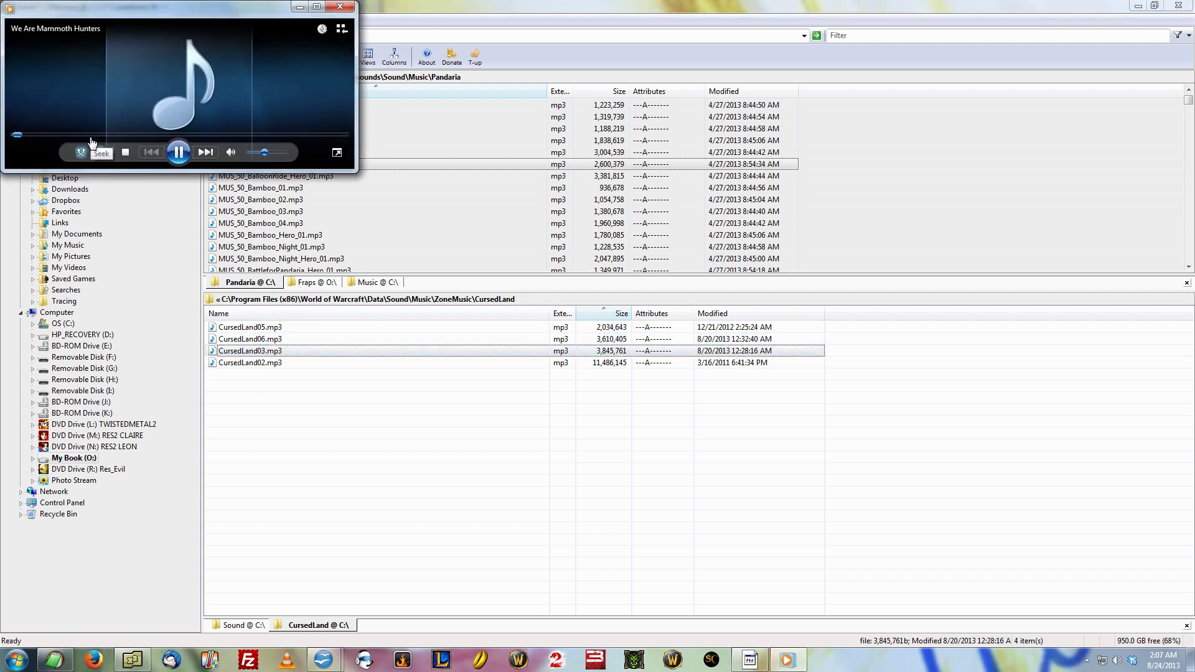
{"action": "left_click", "coordinate": [90, 136]}
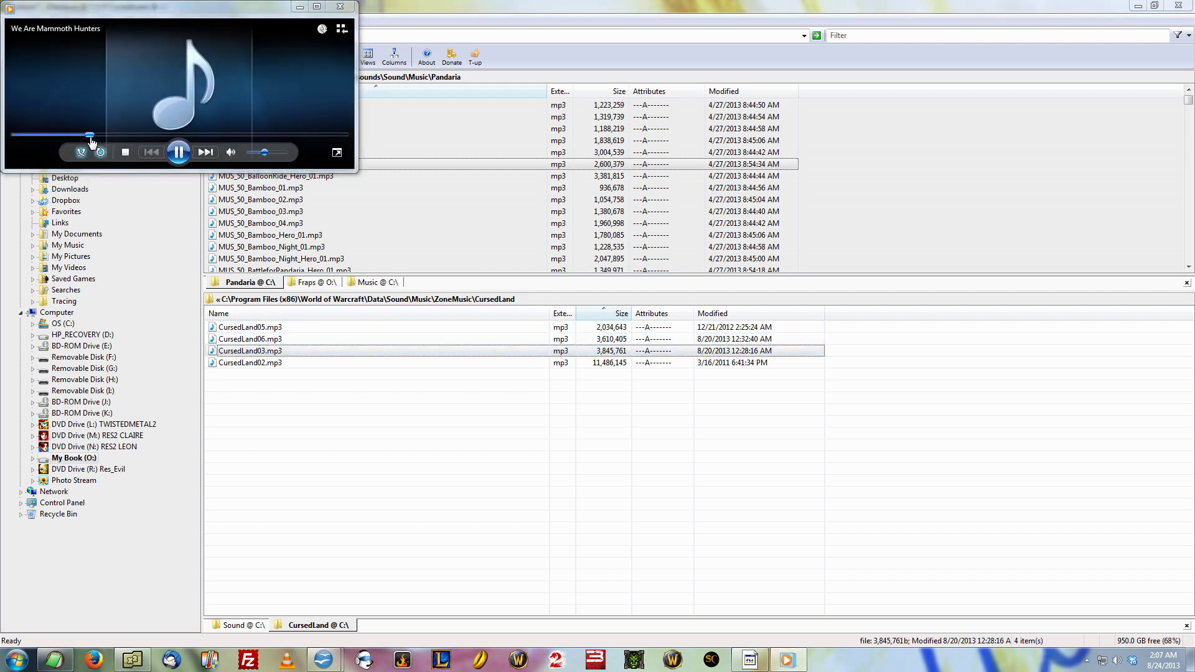
{"action": "left_click", "coordinate": [164, 135]}
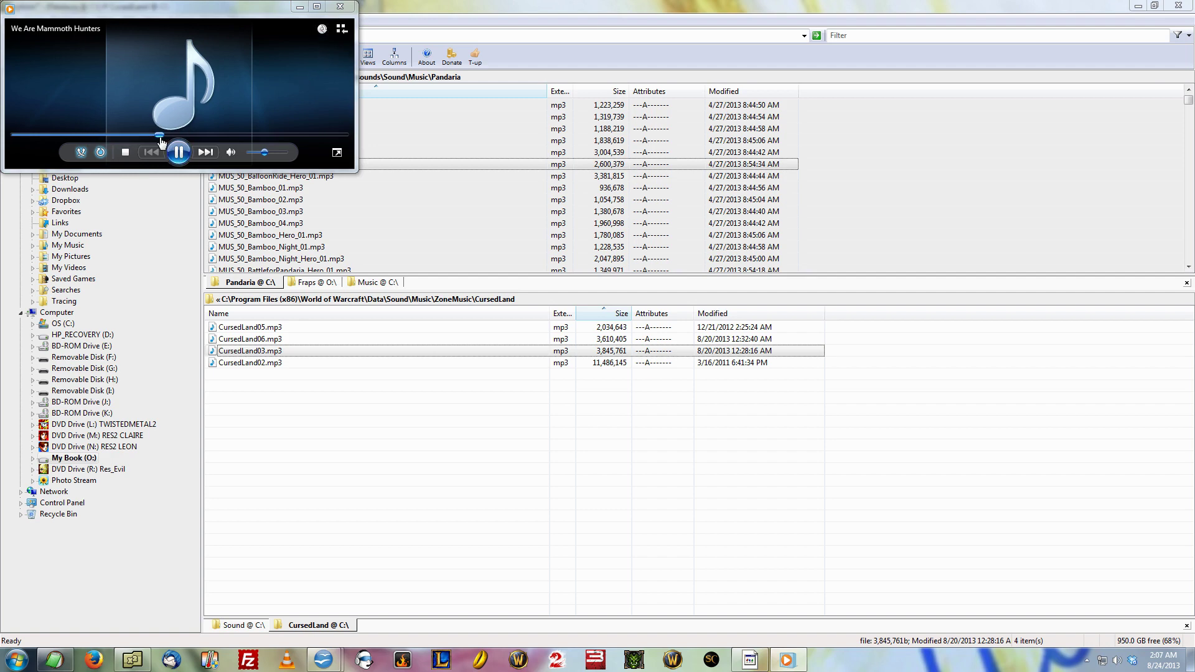
{"action": "left_click", "coordinate": [346, 5]}
Step: Play CursedLand02.mp3 from about a quarter of the way in, and close the player
{"action": "double_click", "coordinate": [266, 364]}
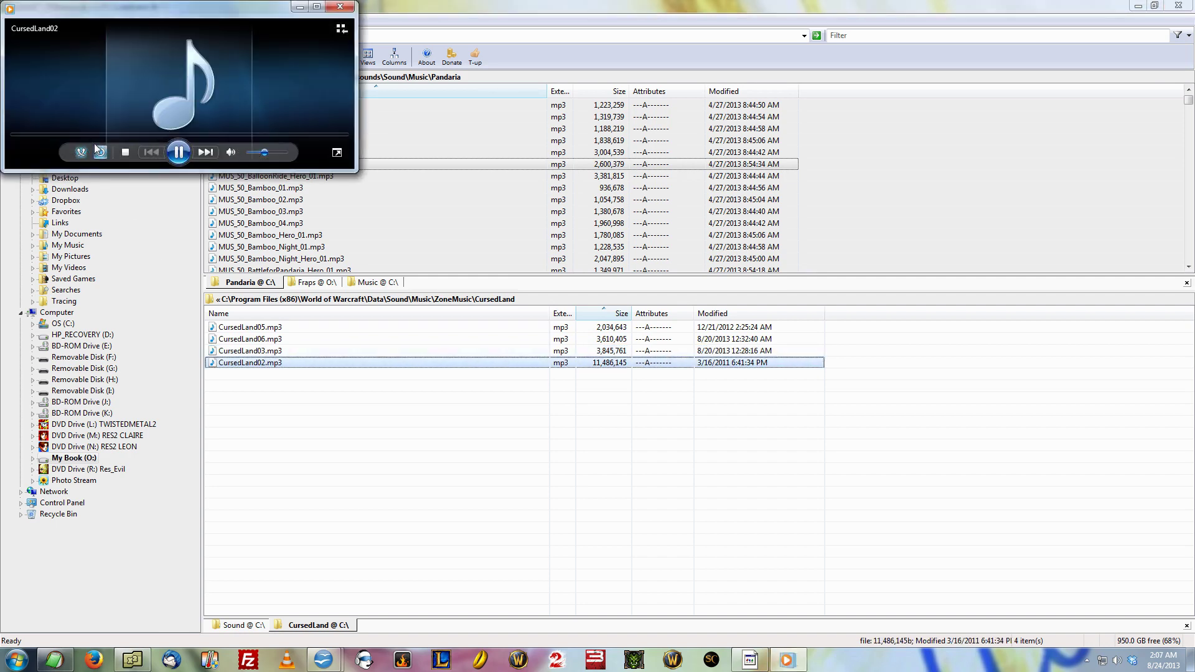
{"action": "left_click", "coordinate": [95, 135]}
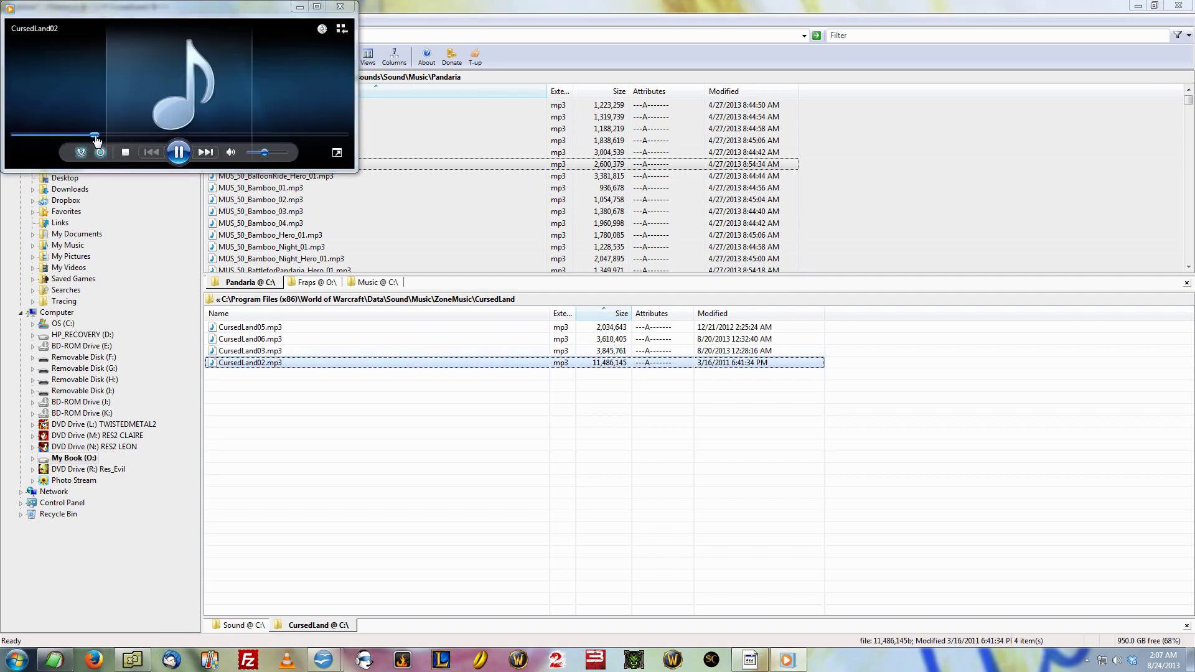
{"action": "left_click", "coordinate": [341, 6]}
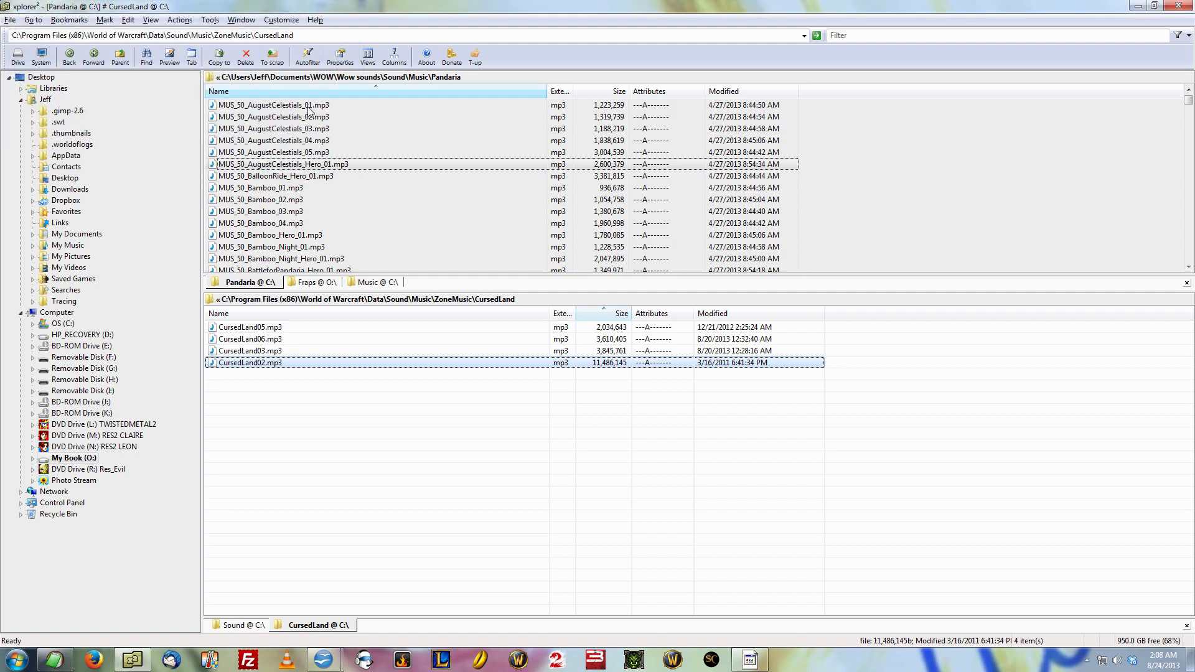
Step: Go to ZoneMusic\PVP, play pvp3.mp3 with a short skip ahead, and restart it from the file list
{"action": "left_click", "coordinate": [456, 299]}
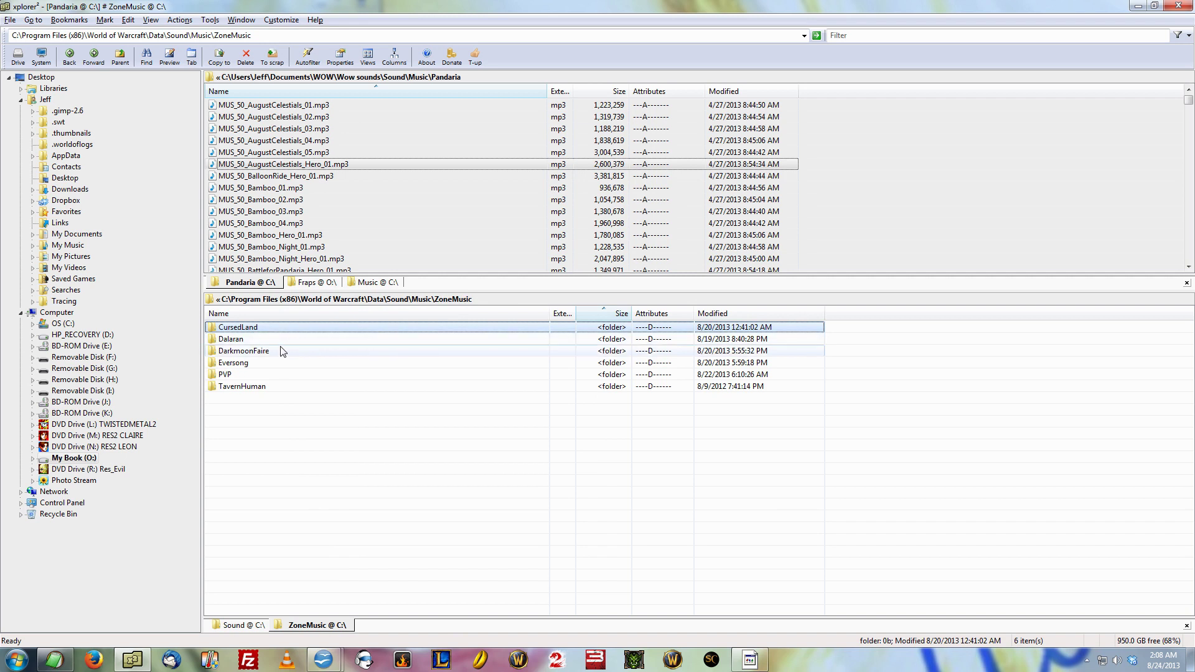
{"action": "left_click", "coordinate": [257, 376]}
{"action": "double_click", "coordinate": [258, 376]}
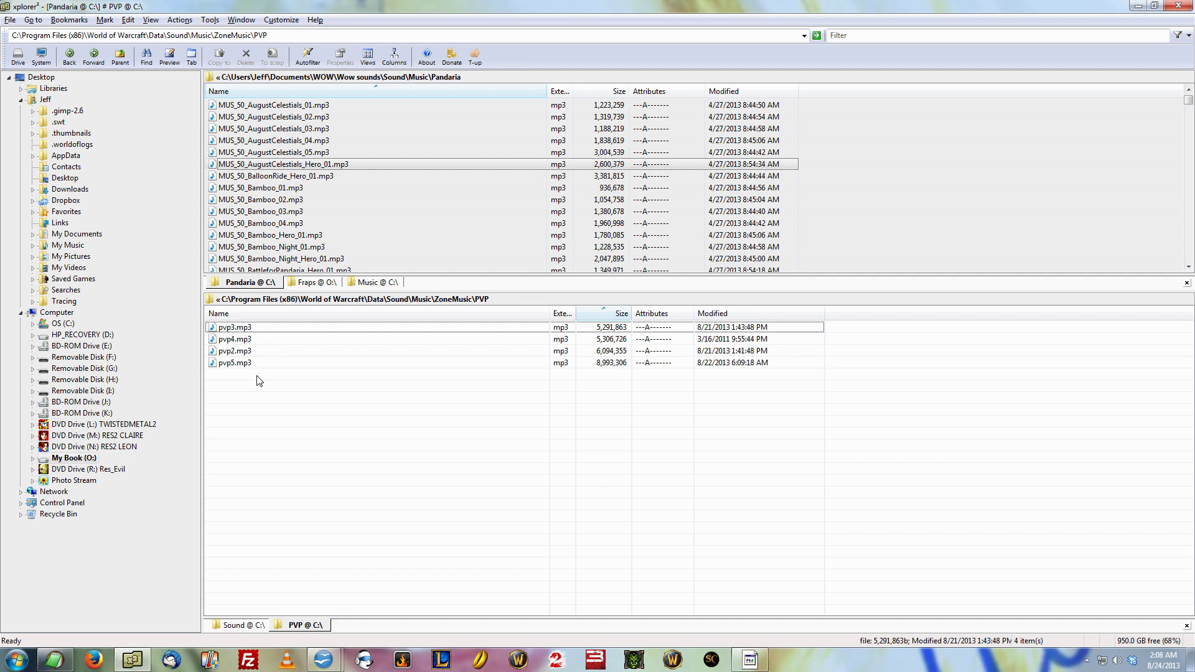
{"action": "double_click", "coordinate": [261, 330]}
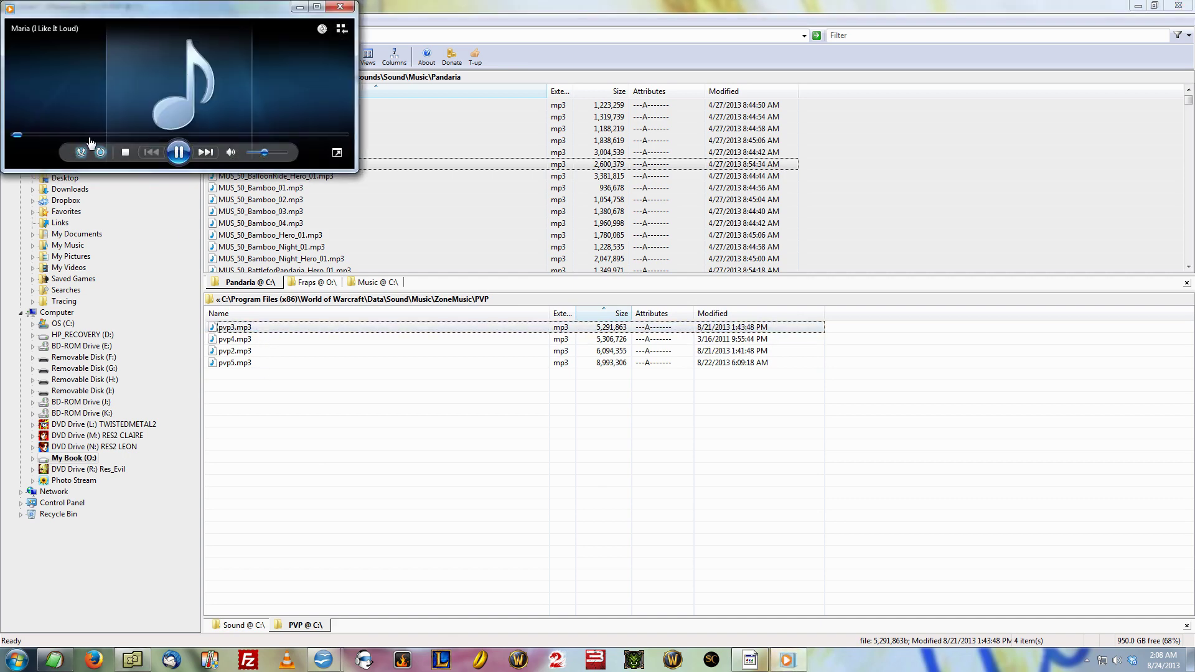
{"action": "left_click", "coordinate": [48, 136]}
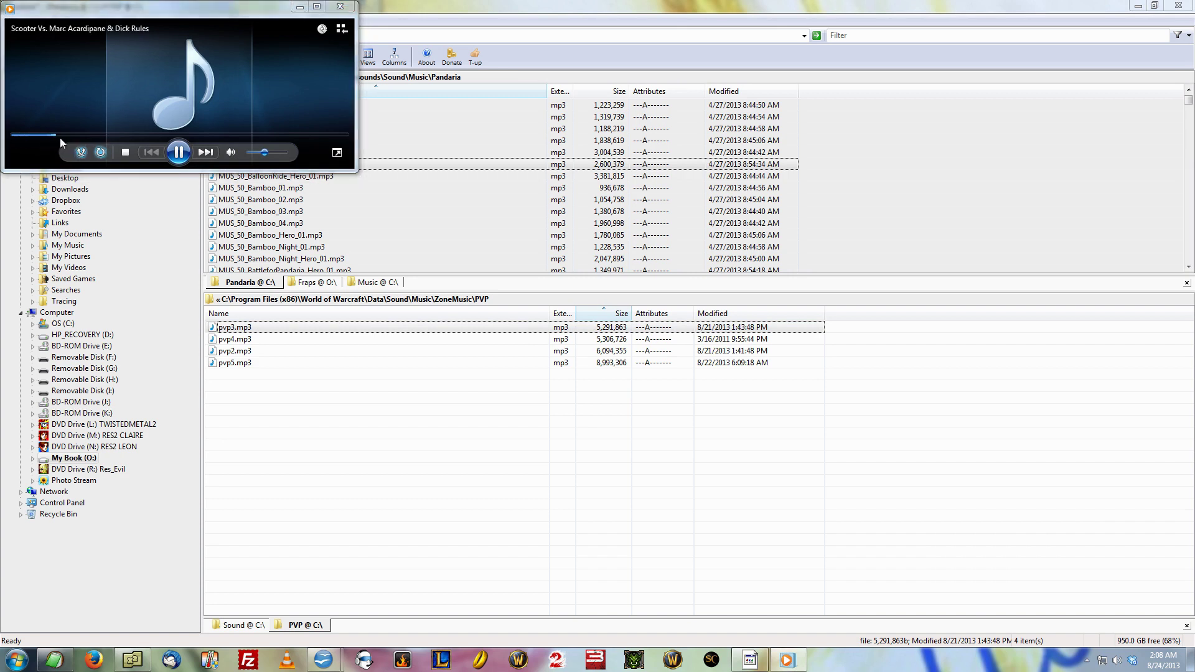
{"action": "left_click", "coordinate": [154, 155]}
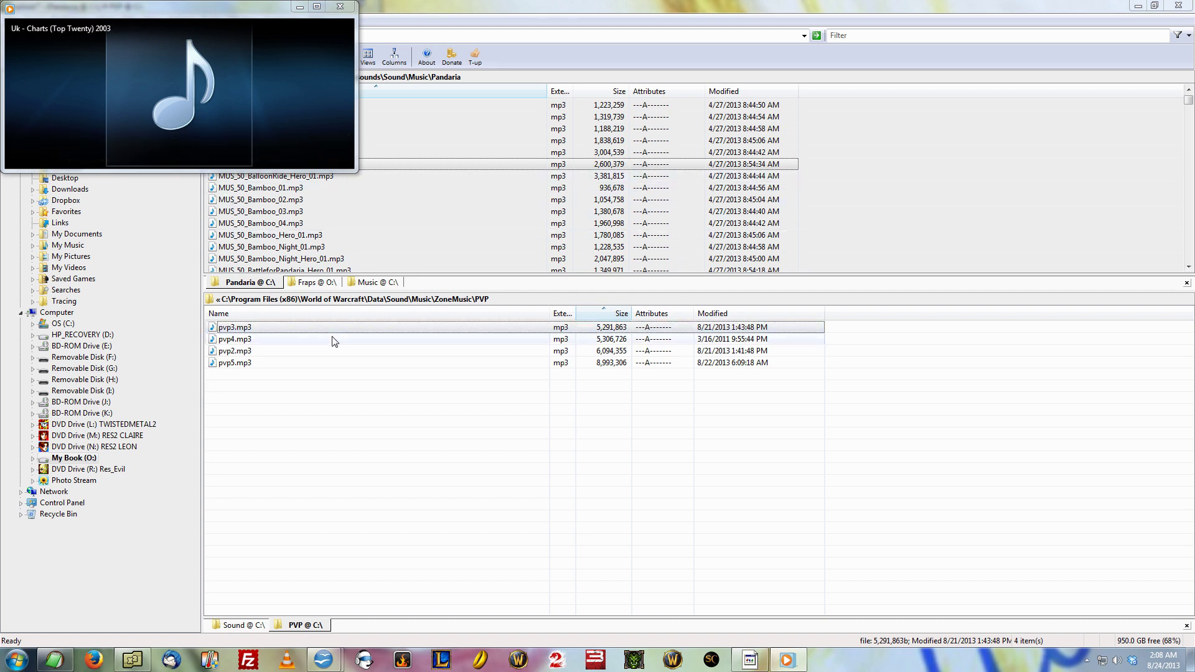
{"action": "left_click", "coordinate": [241, 332]}
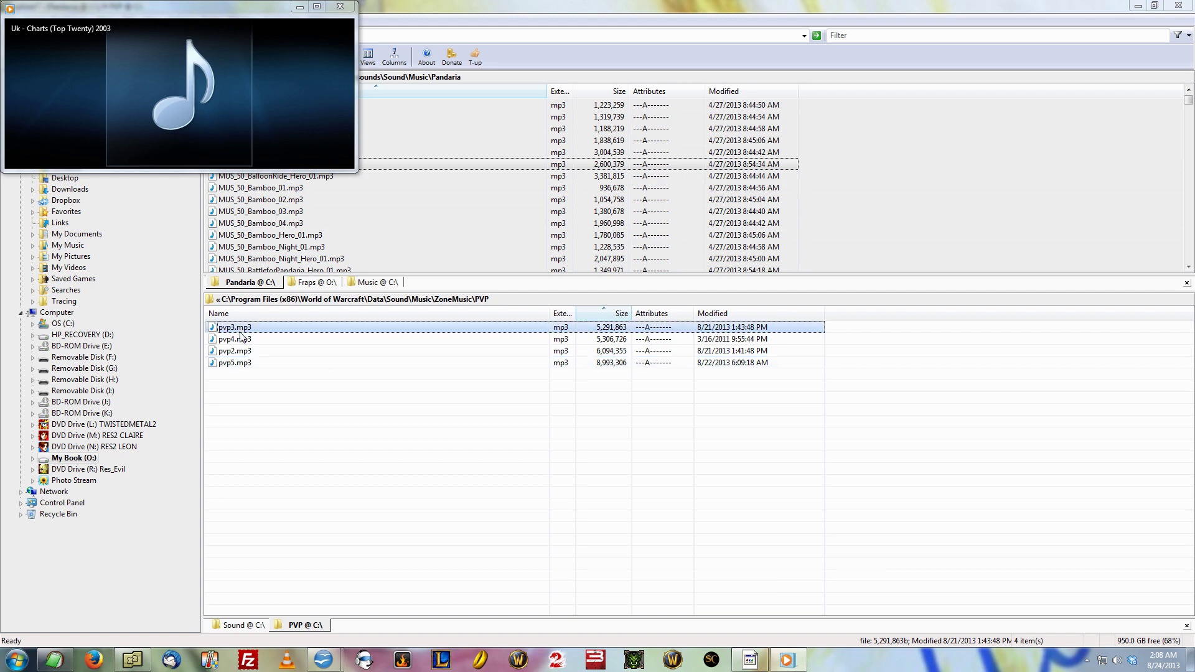
{"action": "double_click", "coordinate": [240, 331]}
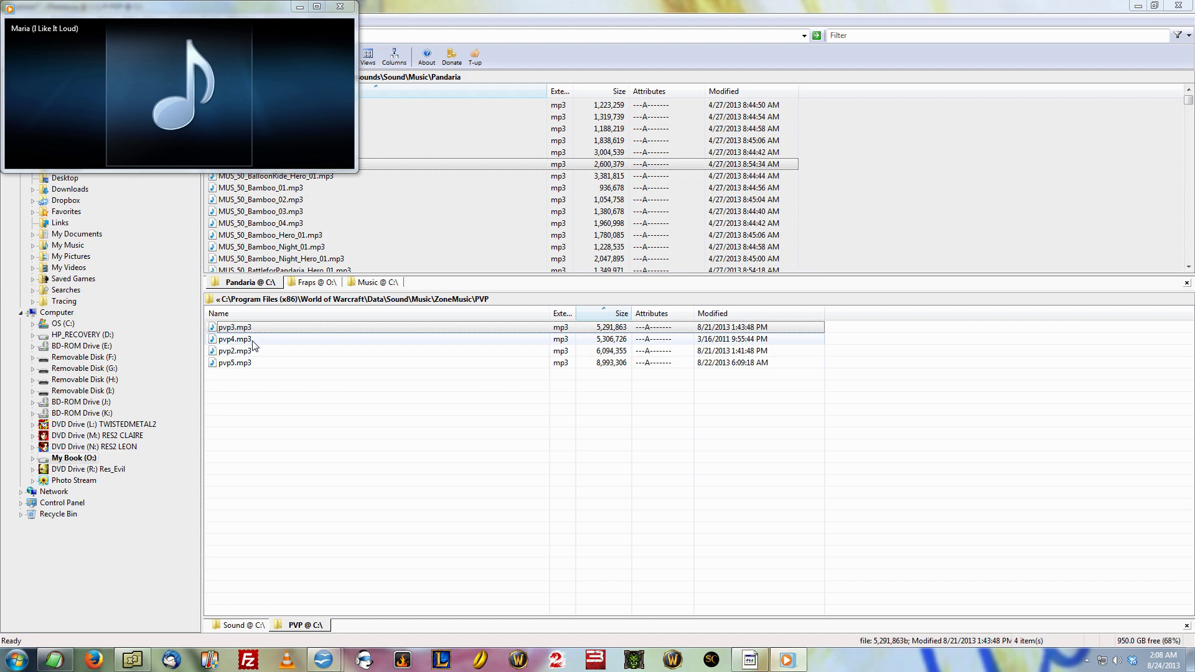
Step: Play pvp4.mp3 and pvp2.mp3 from the PVP folder
{"action": "double_click", "coordinate": [252, 340]}
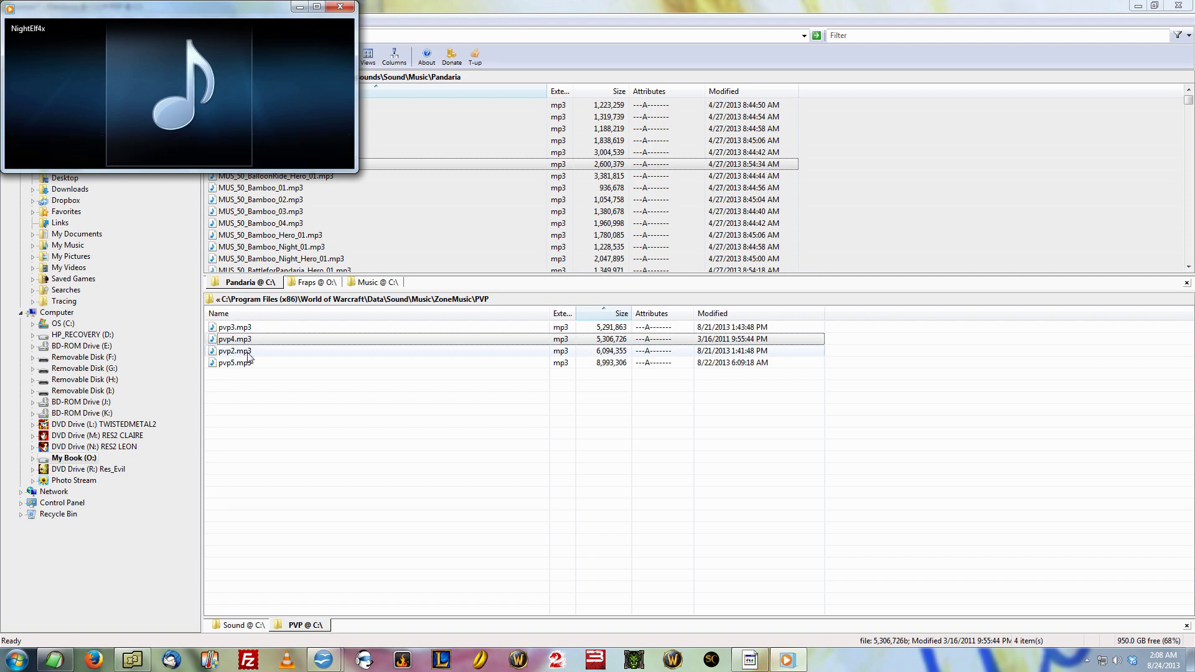
{"action": "double_click", "coordinate": [248, 353]}
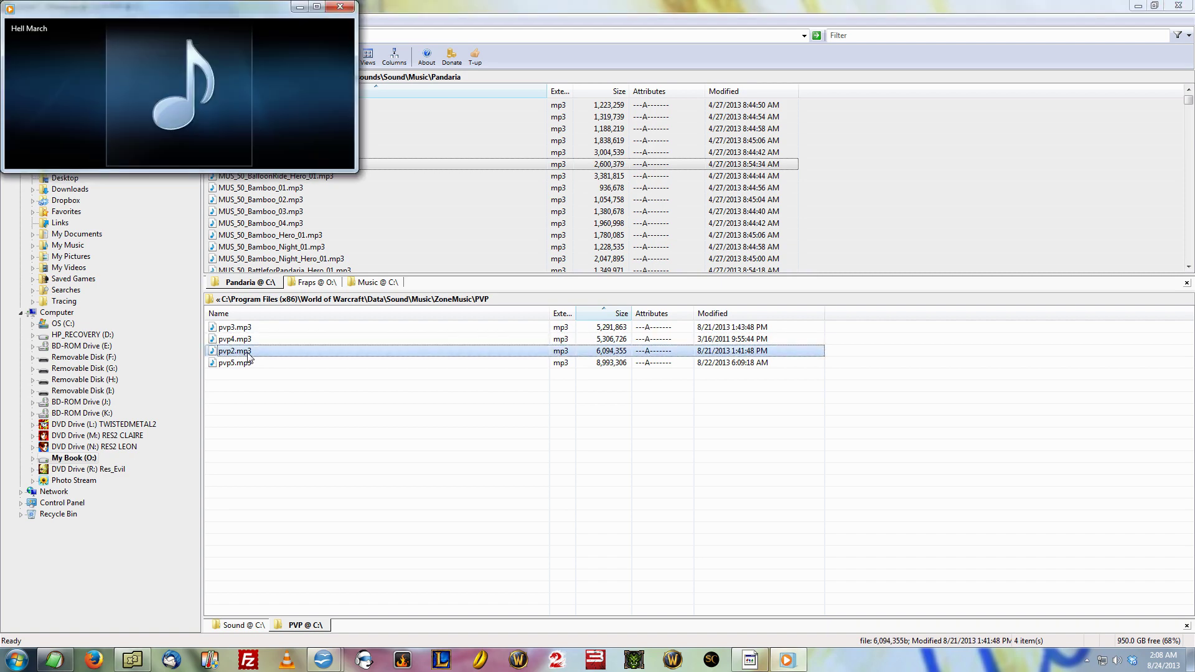
{"action": "mouse_move", "coordinate": [46, 147]}
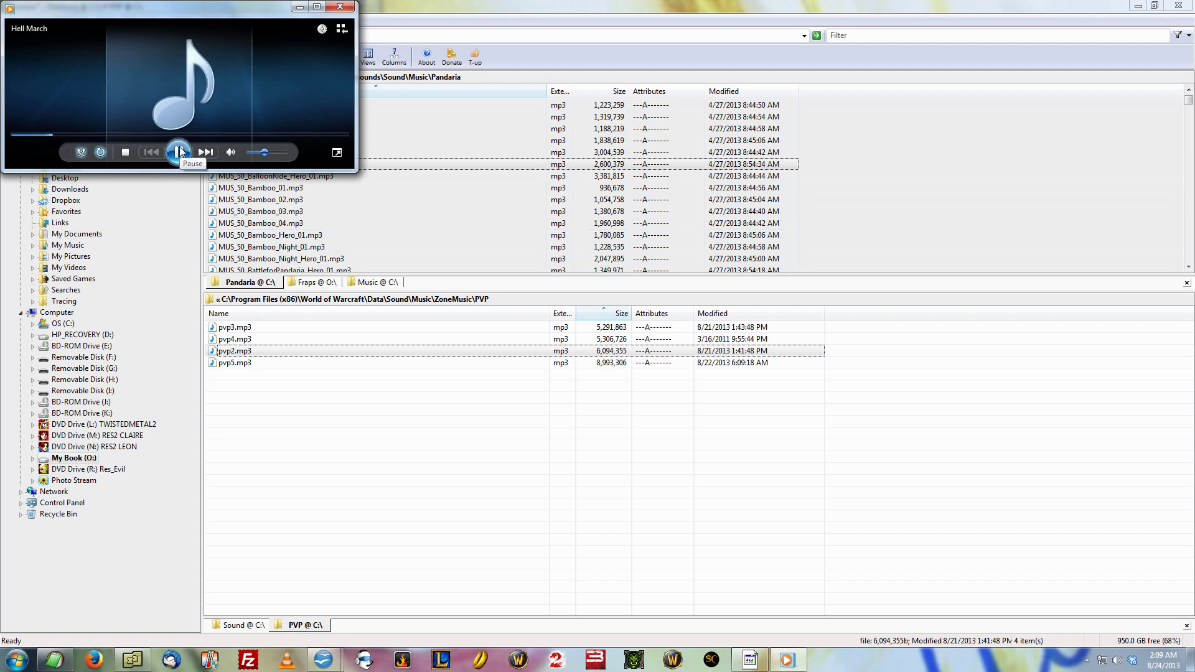
Step: Play pvp5.mp3, skip ahead to about the middle of the track, and close the player
{"action": "double_click", "coordinate": [248, 364]}
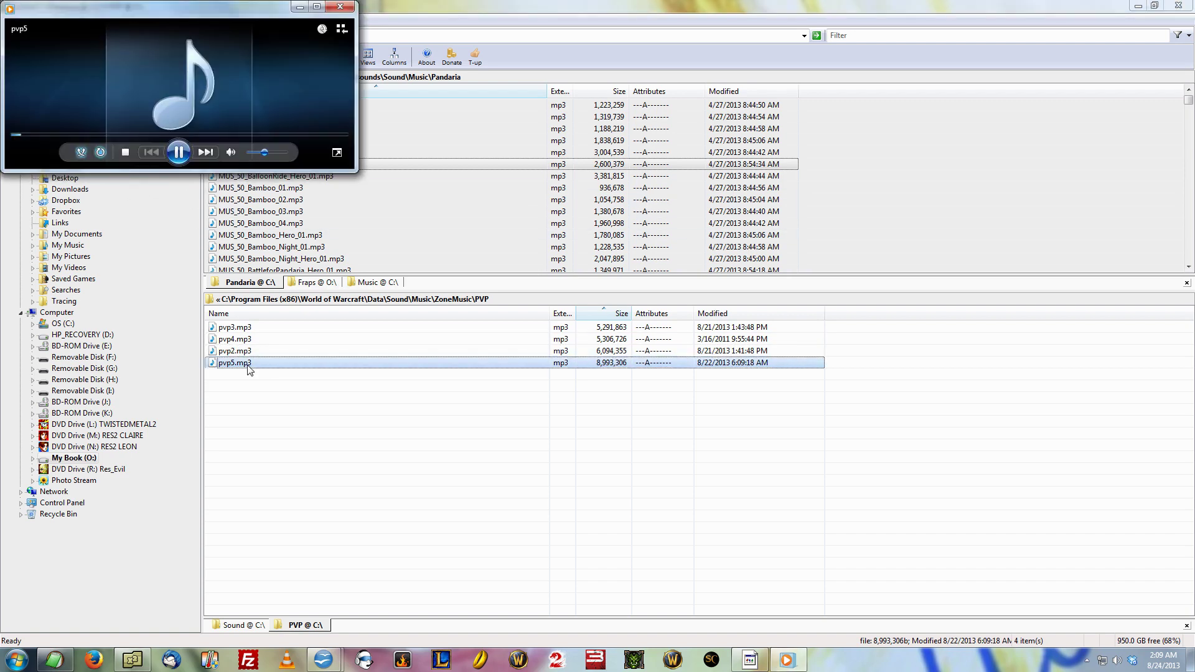
{"action": "left_click", "coordinate": [40, 135]}
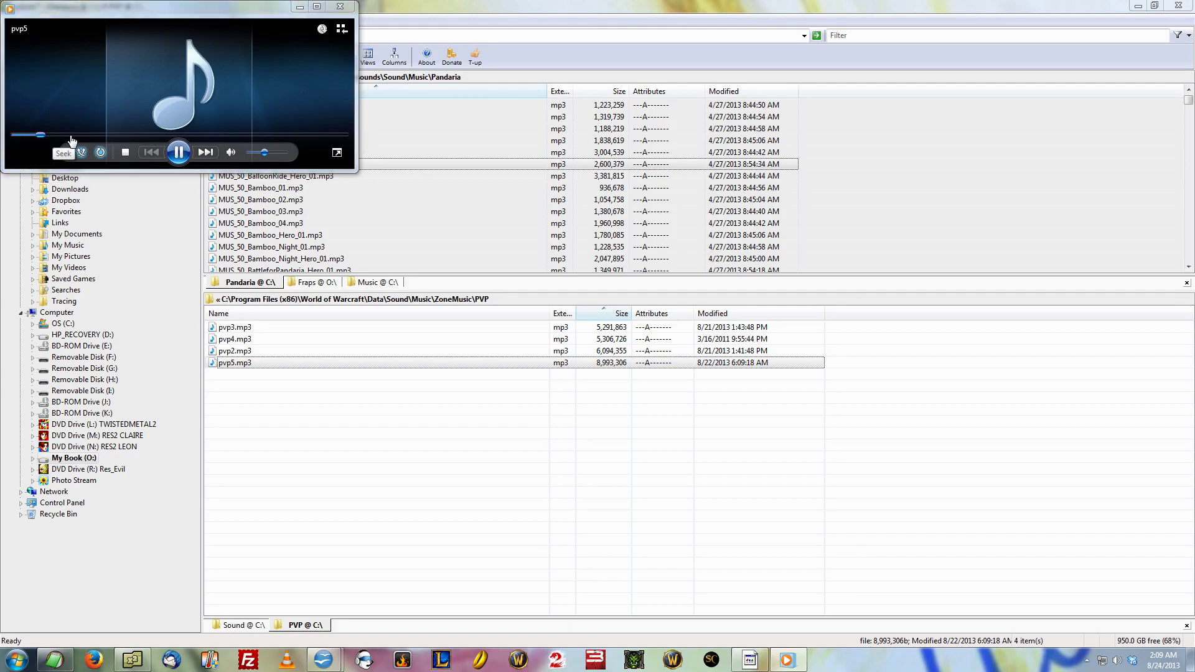
{"action": "left_click", "coordinate": [180, 135]}
{"action": "left_click", "coordinate": [336, 6]}
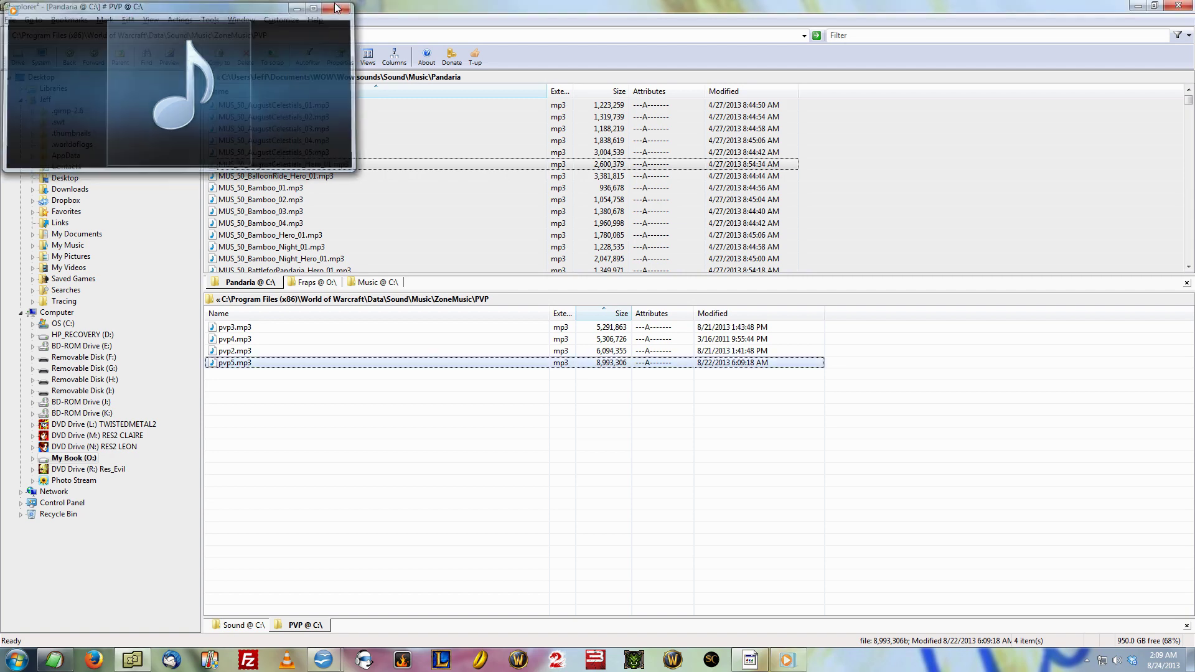
Step: Go back up from the PVP folder through ZoneMusic and Music to the game's Data\Sound folder
{"action": "left_click", "coordinate": [457, 299]}
{"action": "left_click", "coordinate": [418, 300]}
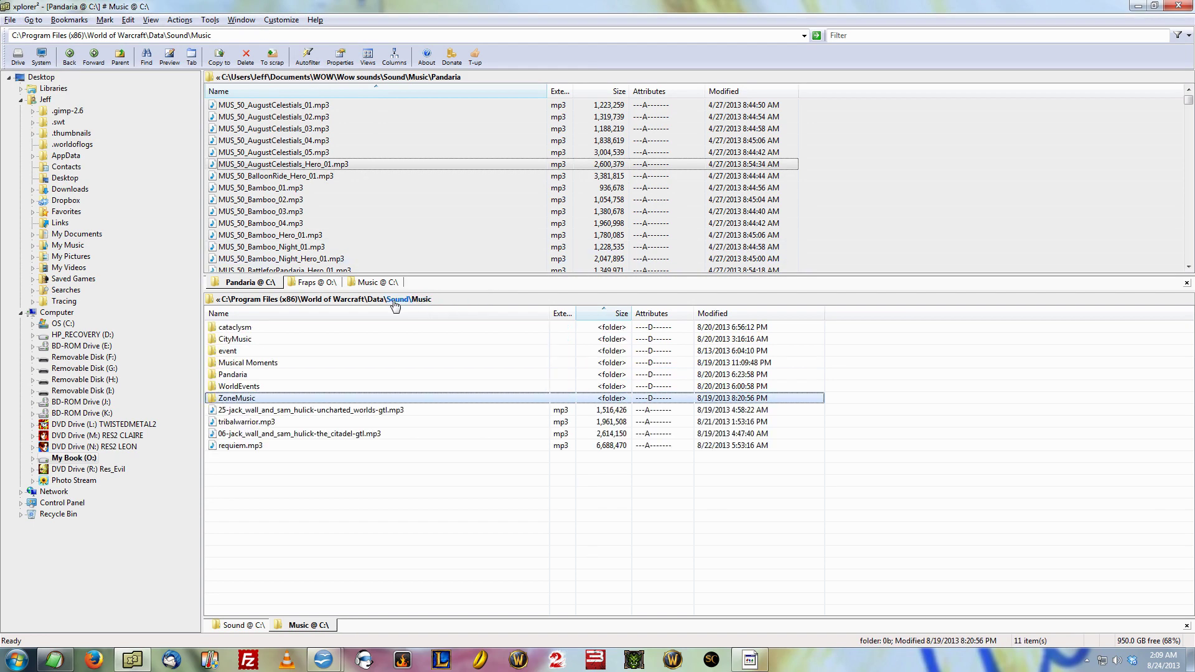
{"action": "left_click", "coordinate": [394, 301]}
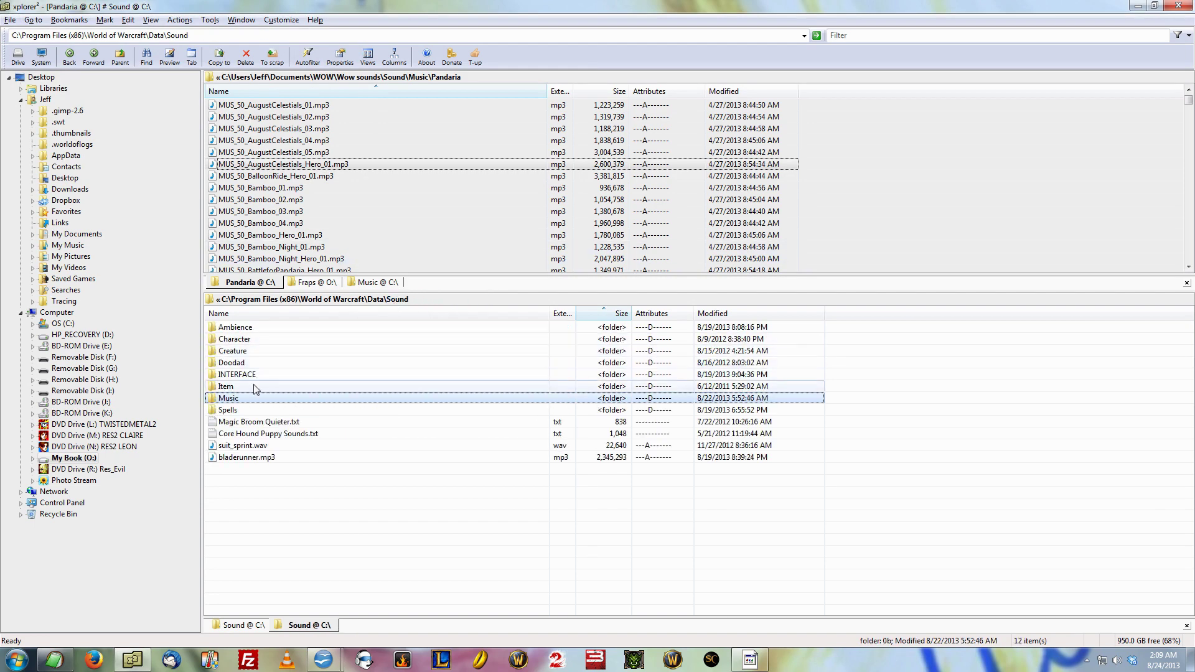